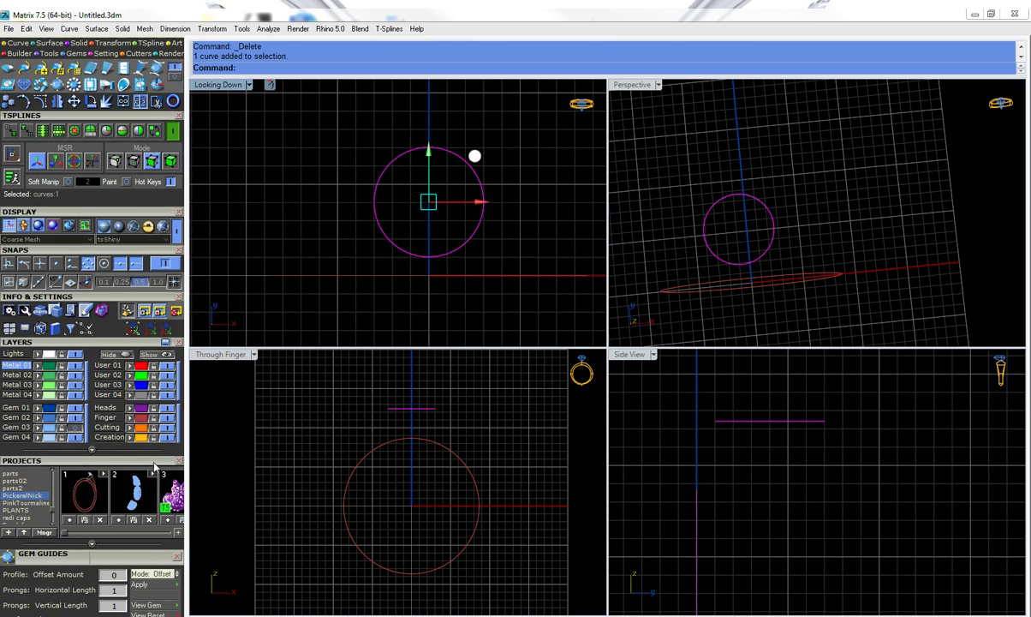
Project the selected circle onto the construction plane, deleting the original curve.
left_click(112, 43)
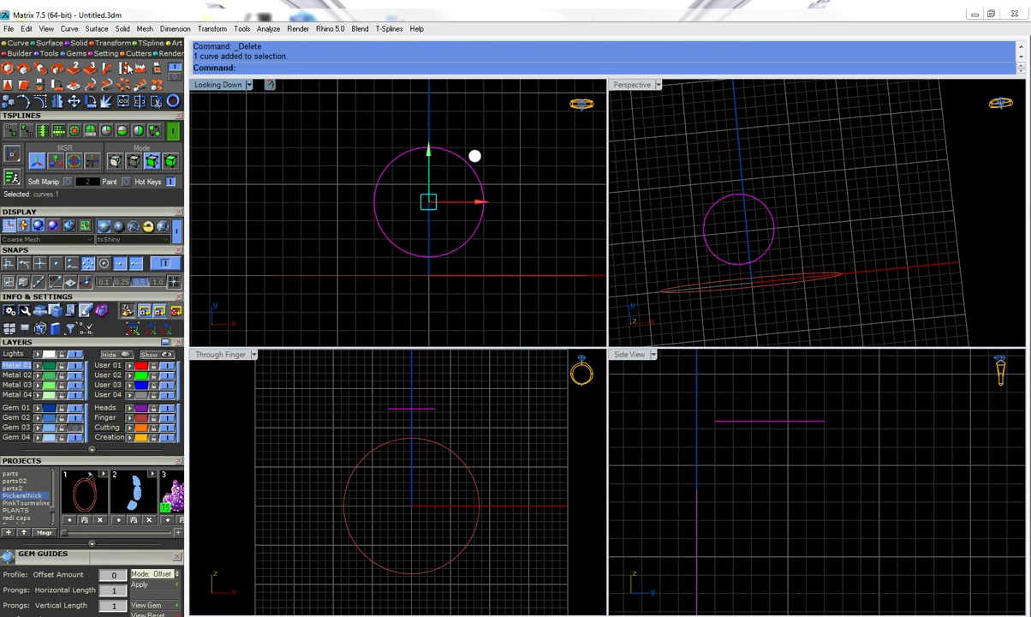
left_click(147, 67)
left_click(330, 69)
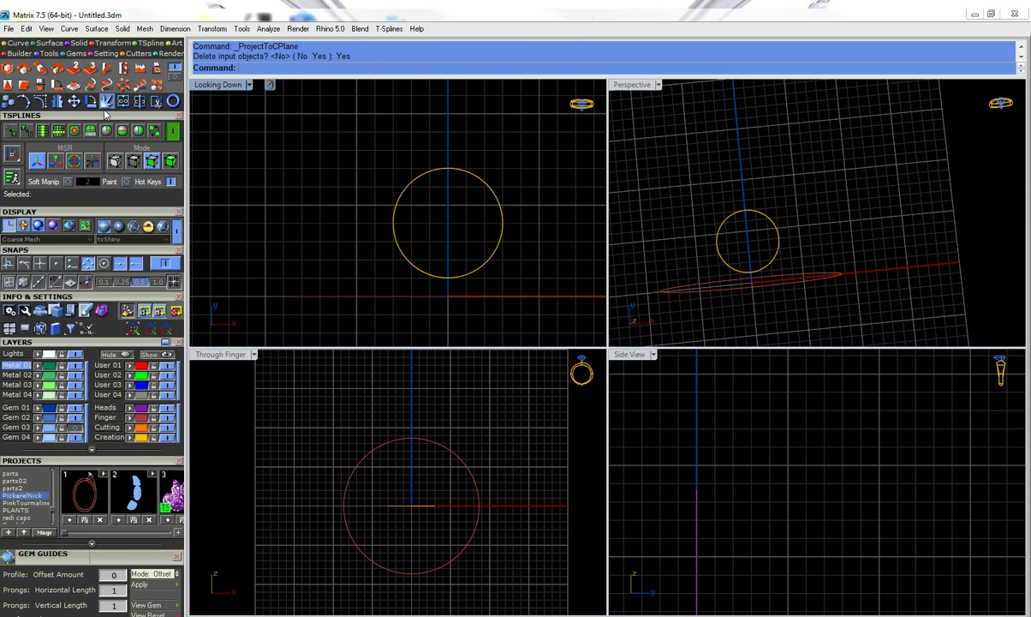
Draw a short straight line outward from the finger rail's left quadrant point in the Looking Down view.
scroll(52, 120, "up", 3)
left_click(16, 122)
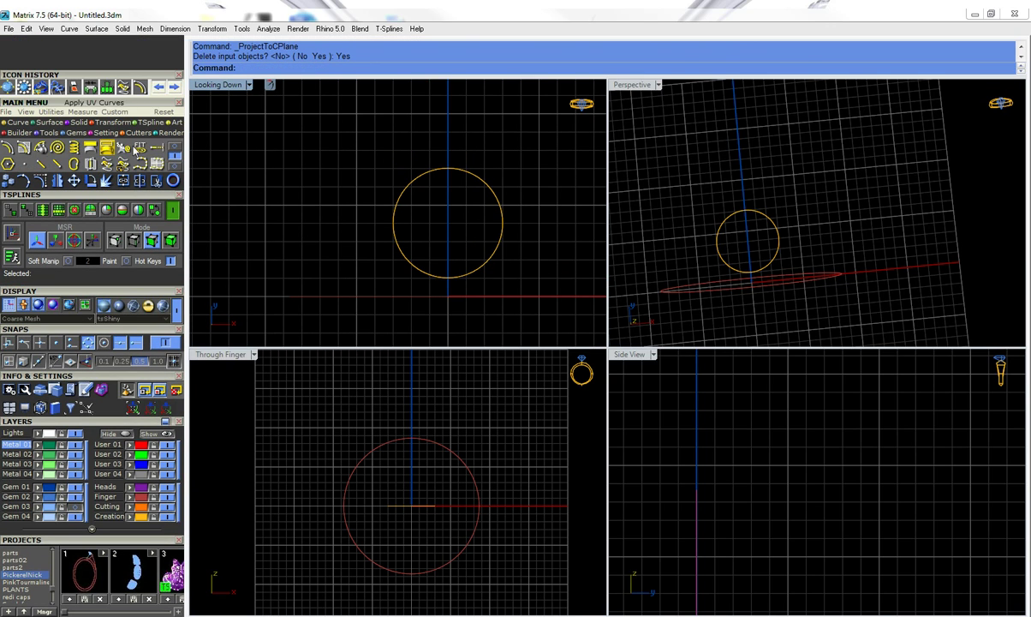
left_click(23, 147)
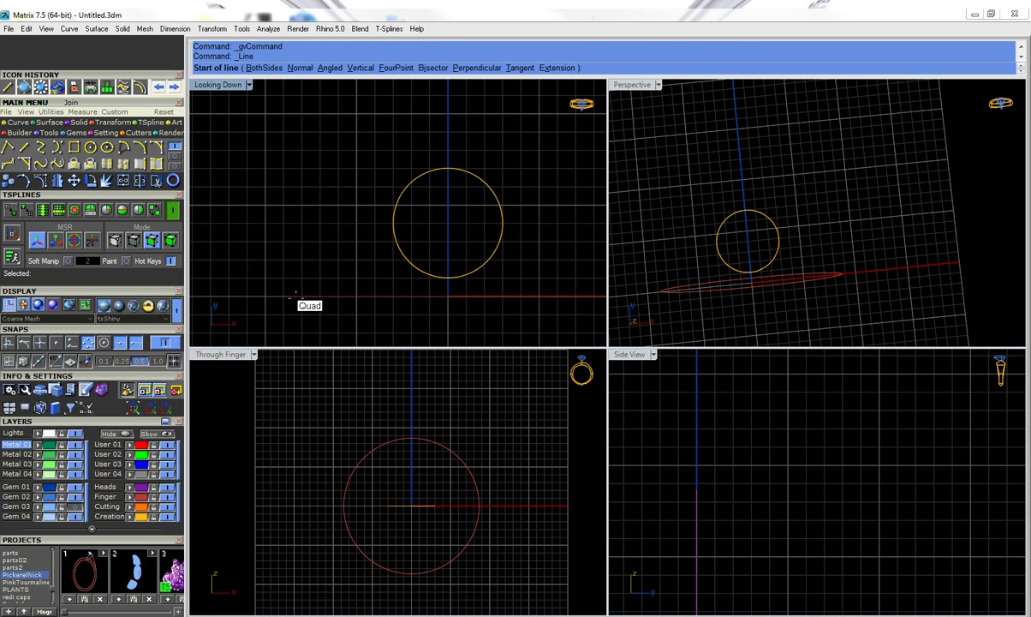
left_click(271, 295)
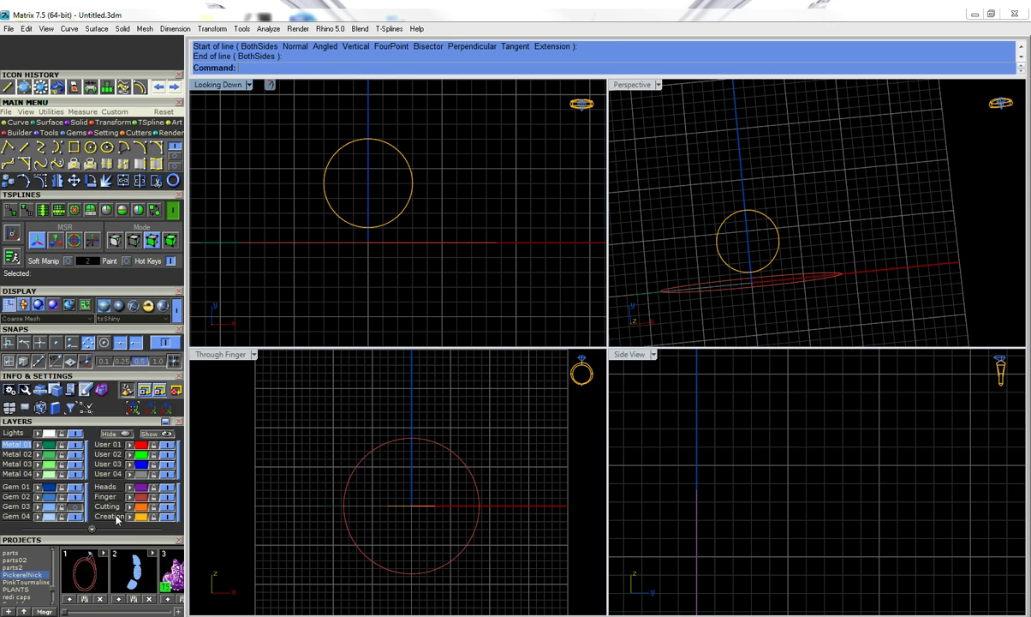
Make the Creation layer current and draw a short horizontal line outward from the finger rail's right quadrant point.
left_click(115, 517)
right_click_drag(511, 255, 513, 256)
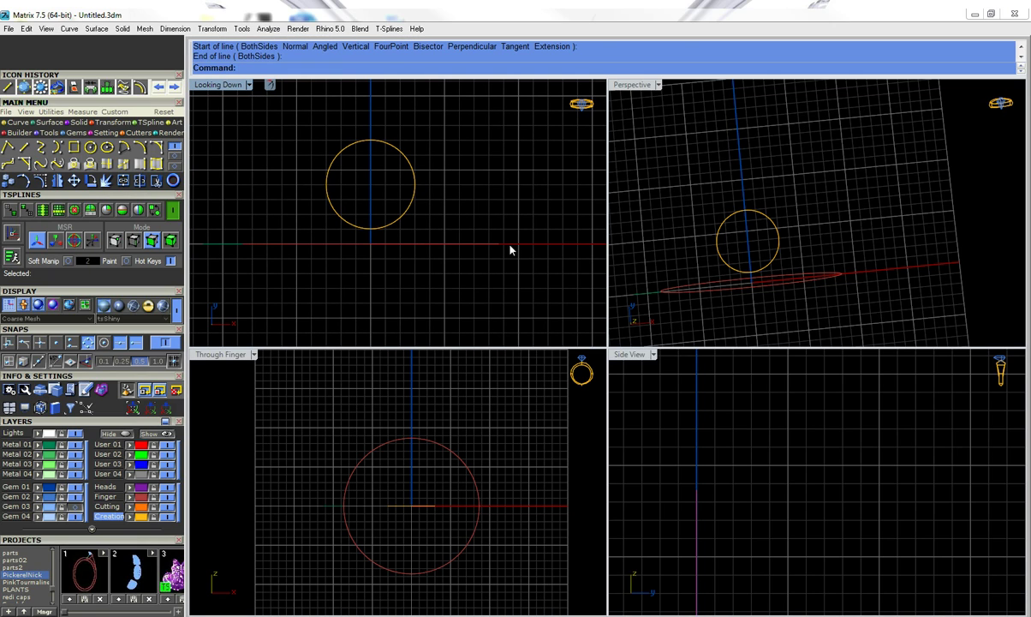
key("Return")
left_click(498, 245)
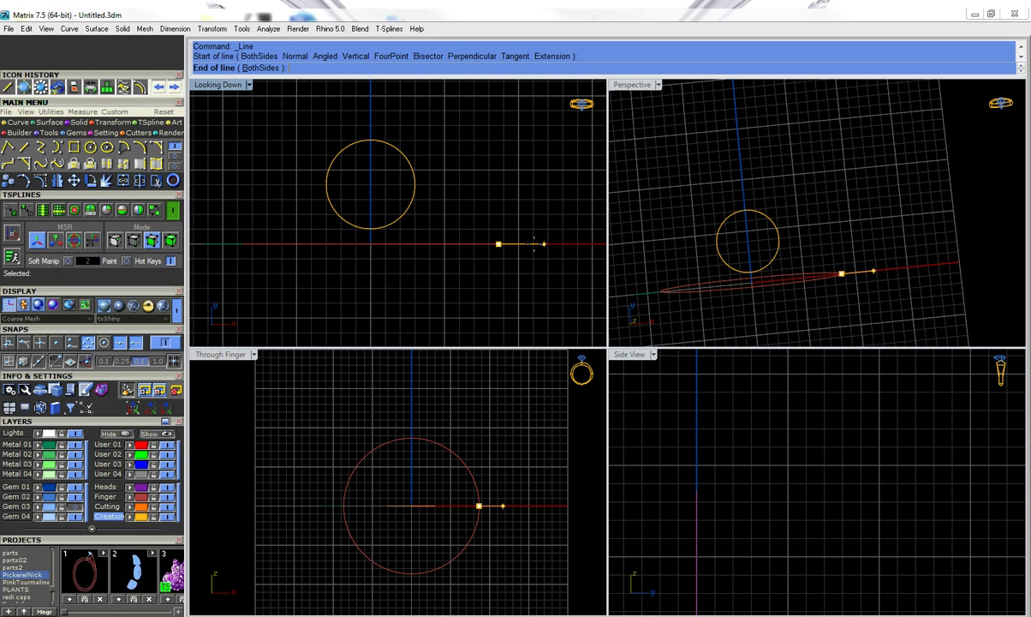
left_click(533, 245)
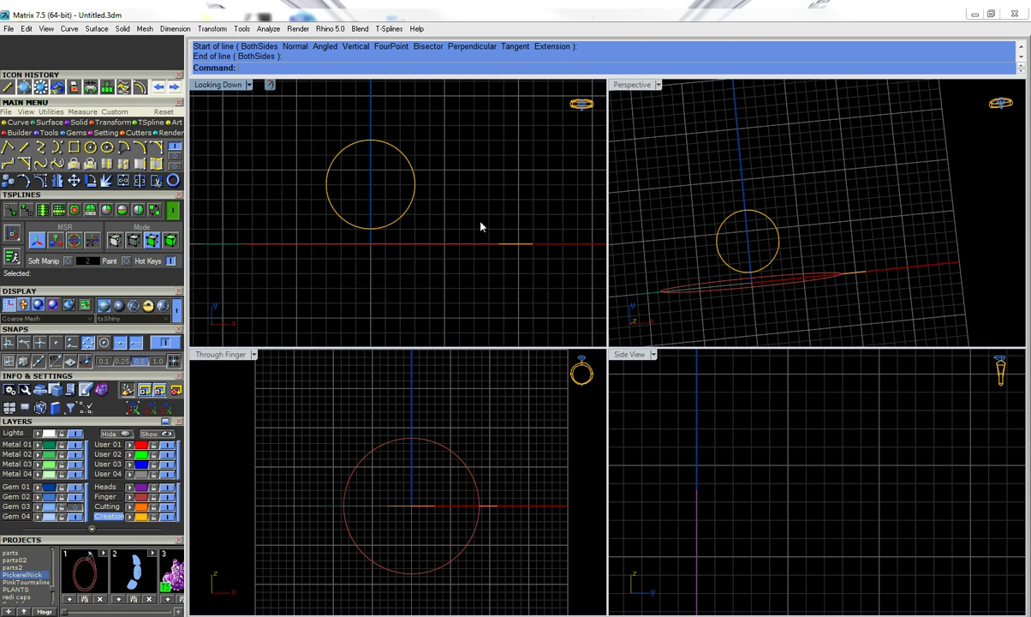
Offset the circle outward by a distance of 1.
right_click_drag(372, 222, 424, 254)
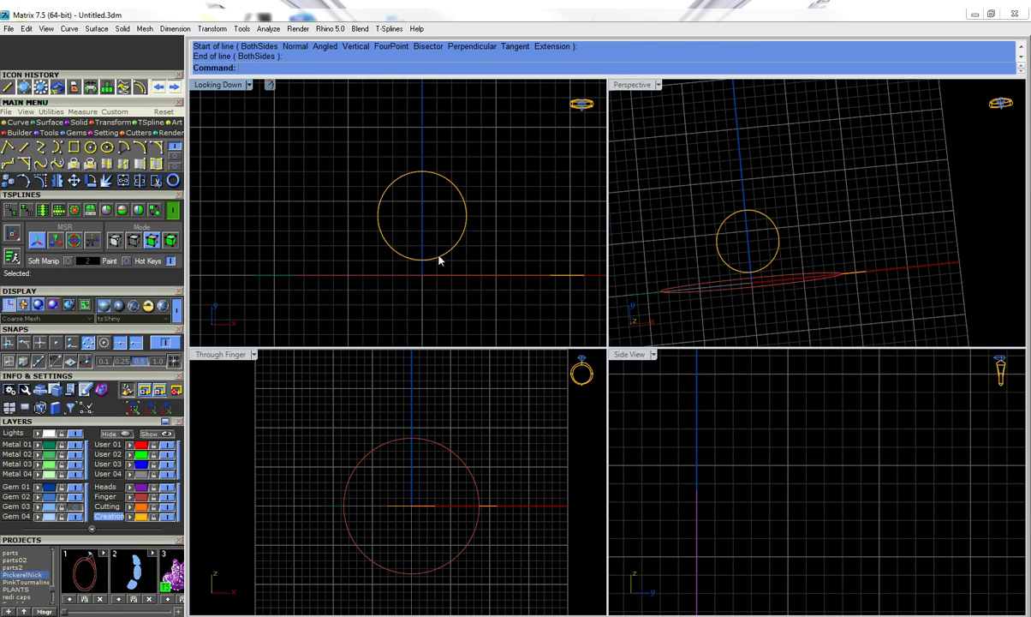
left_click(402, 255)
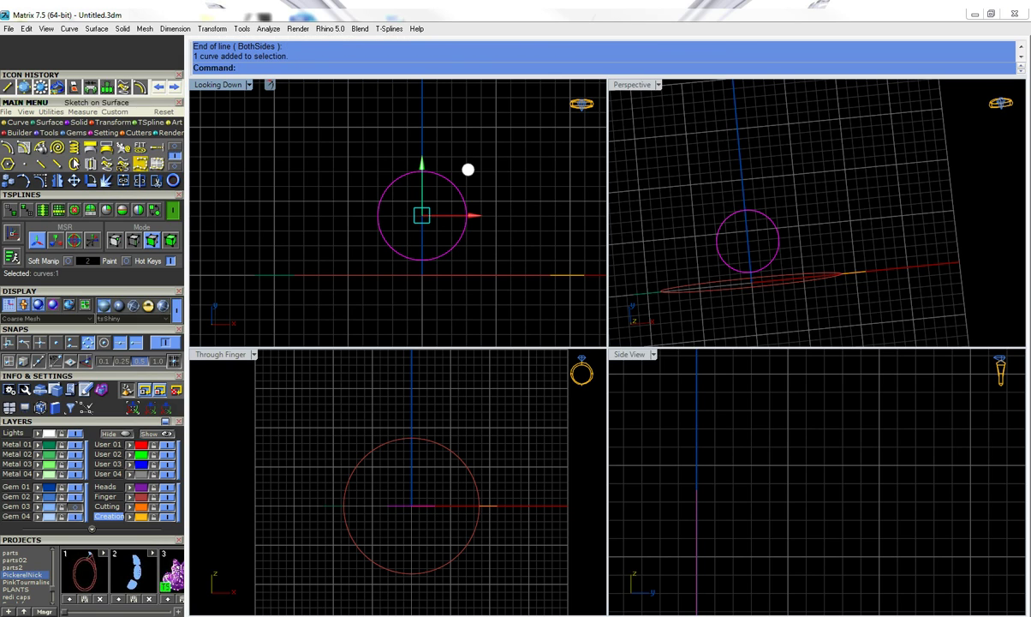
left_click(23, 151)
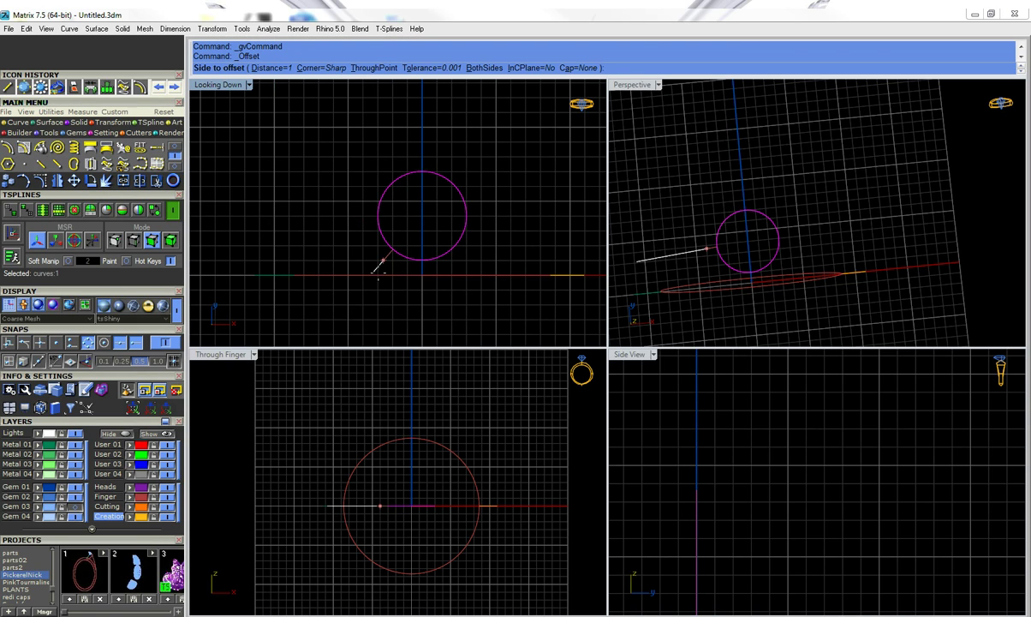
left_click(383, 268)
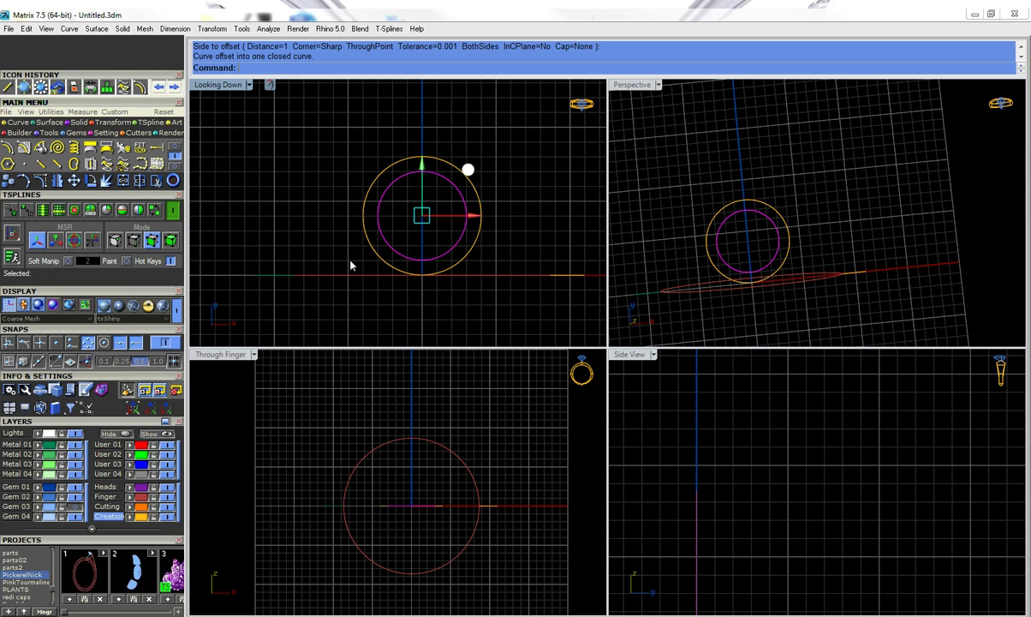
Split the outer circle at its lower-left side, bottom and right points, and delete the lower-right arc.
left_click(375, 256)
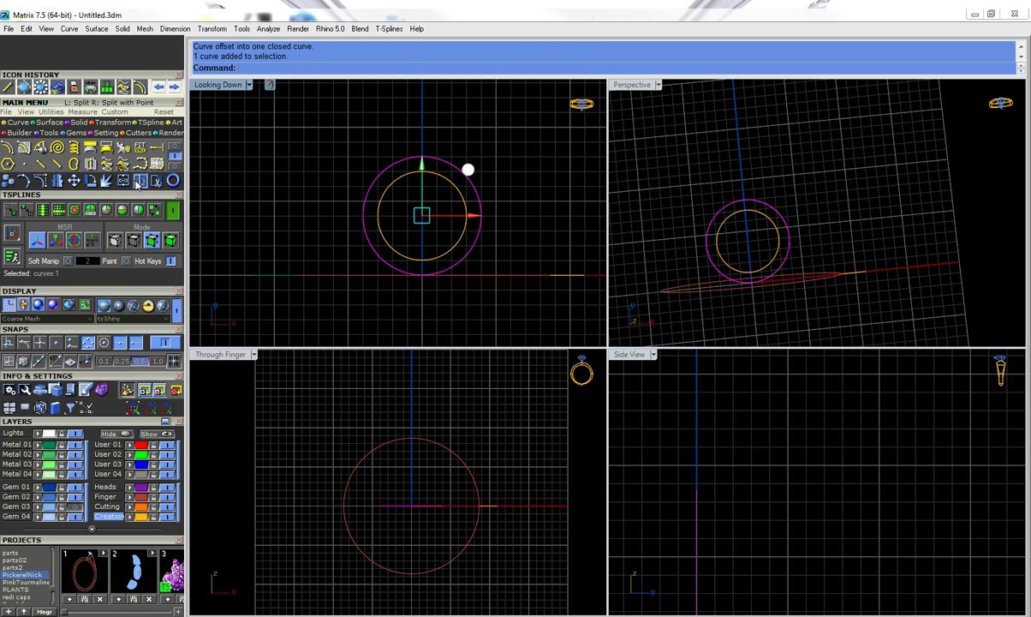
left_click(136, 182)
left_click(275, 69)
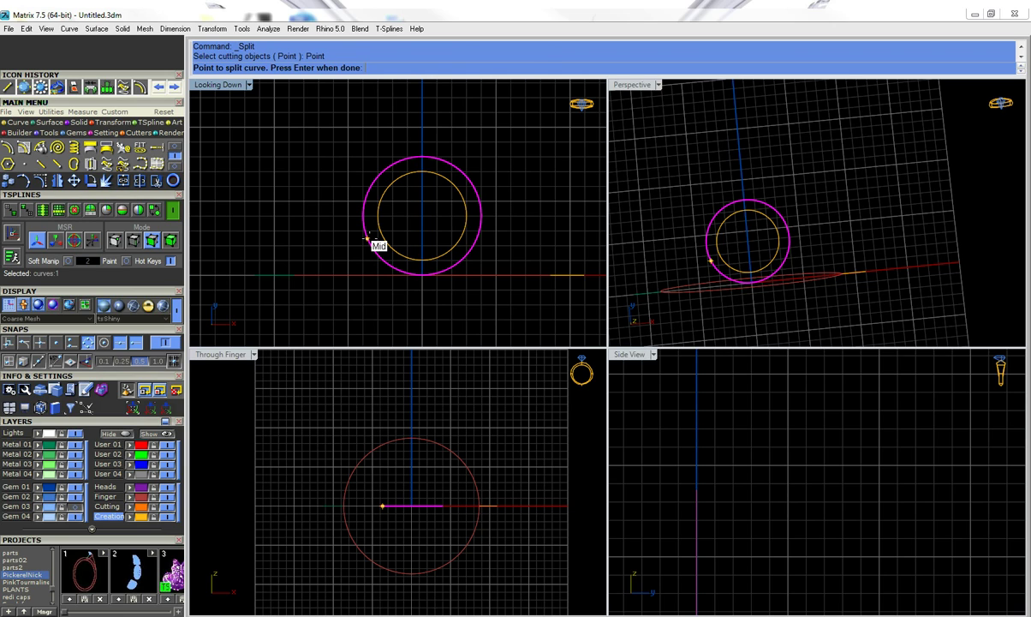
left_click(369, 239)
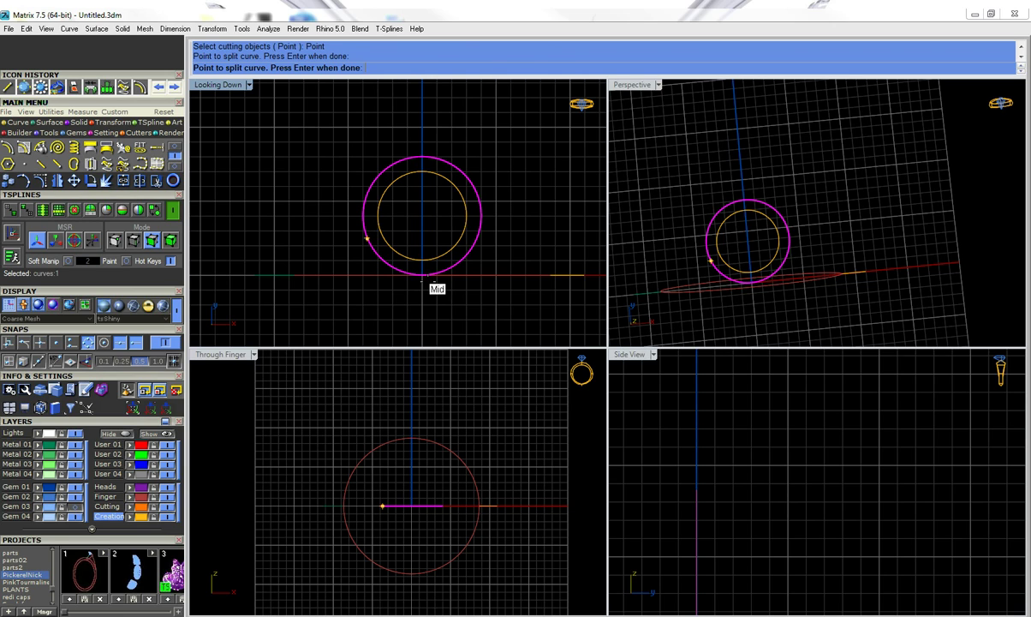
left_click(421, 276)
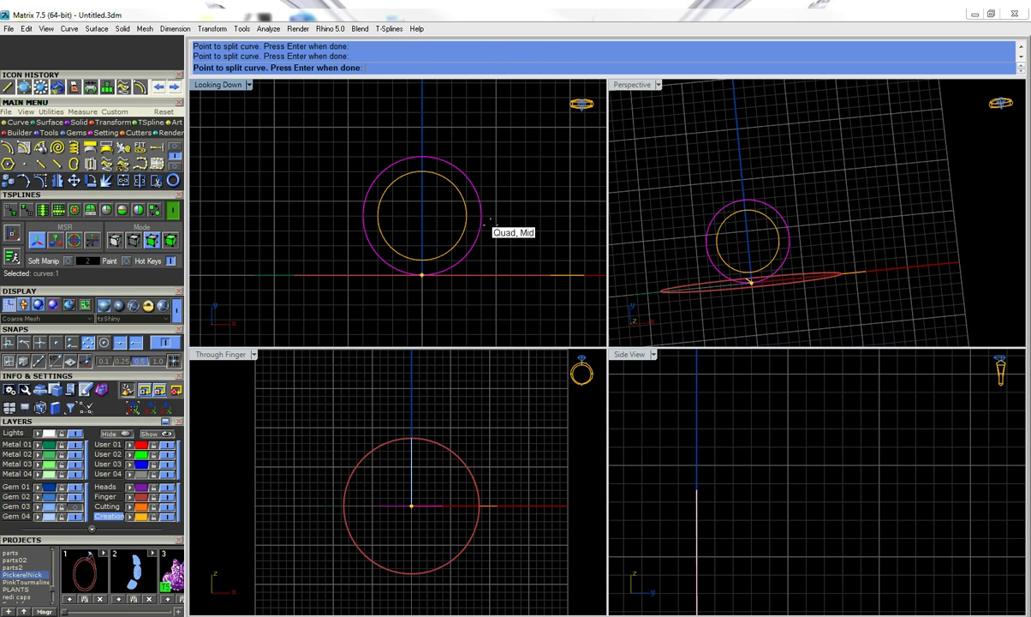
left_click(481, 209)
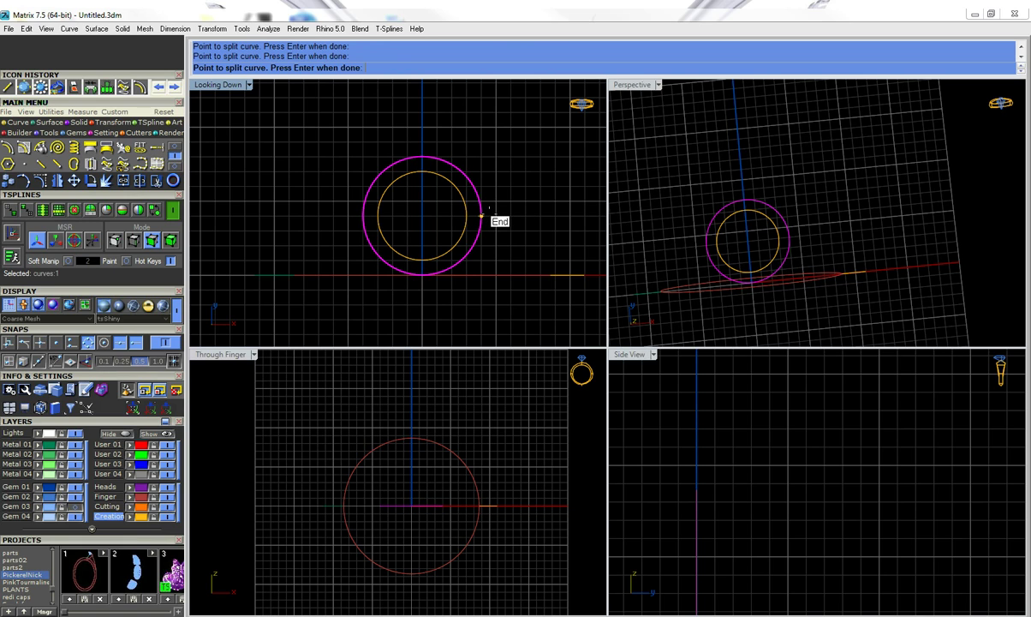
key("Return")
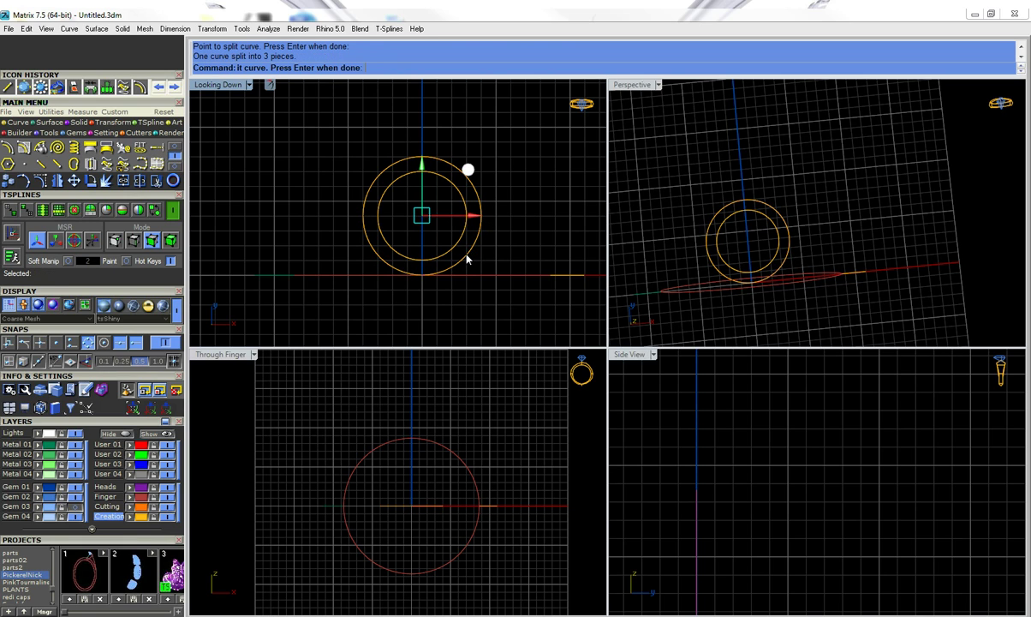
left_click(469, 256)
key("Delete")
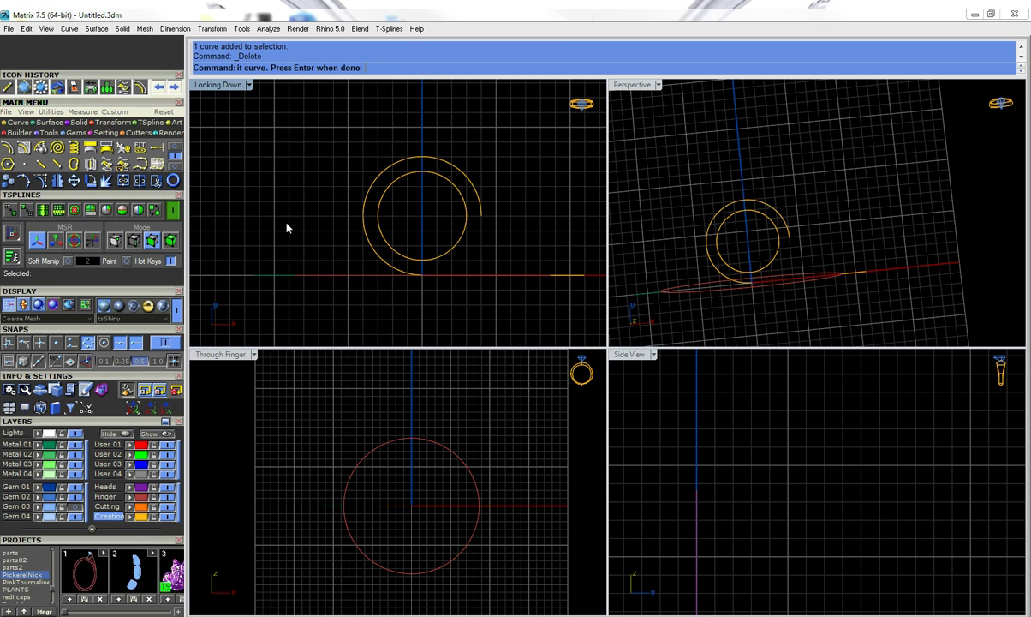
Blend the right end of the open outer arc into the inner end of the right-hand line with Curvature continuity.
left_click(175, 149)
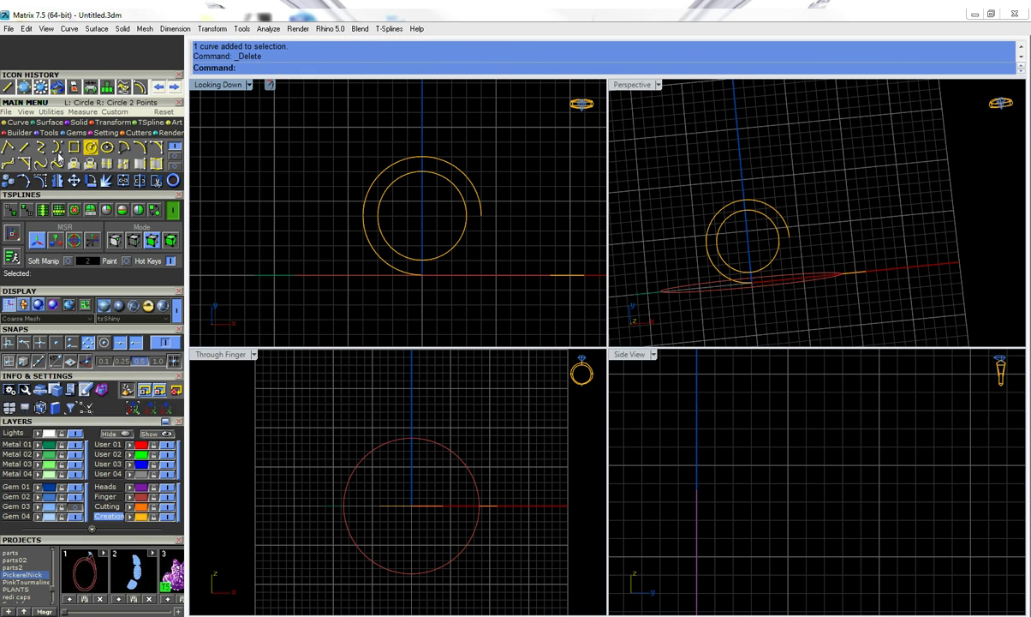
left_click(40, 163)
left_click(484, 214)
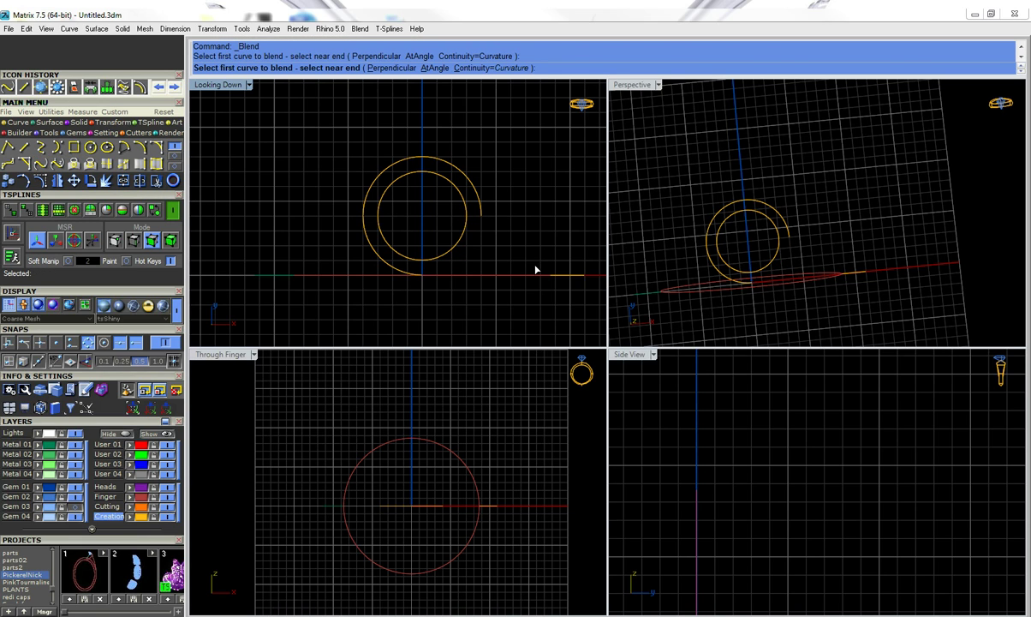
left_click(557, 278)
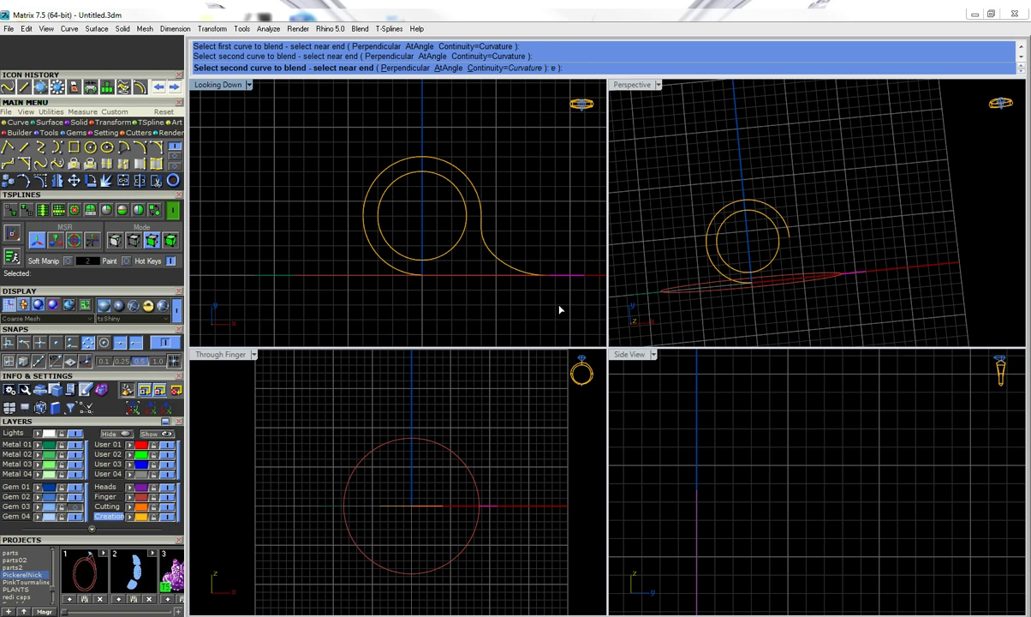
Draw a line from the left line's outer end to the outer arc's bottom end and project it onto the construction plane, deleting the original.
left_click(24, 146)
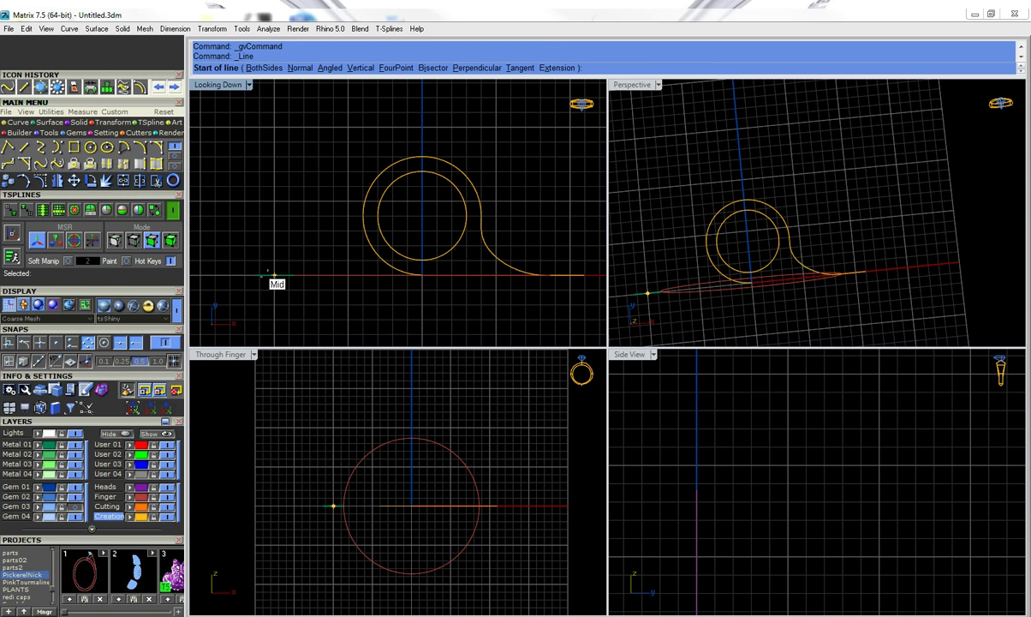
left_click(256, 275)
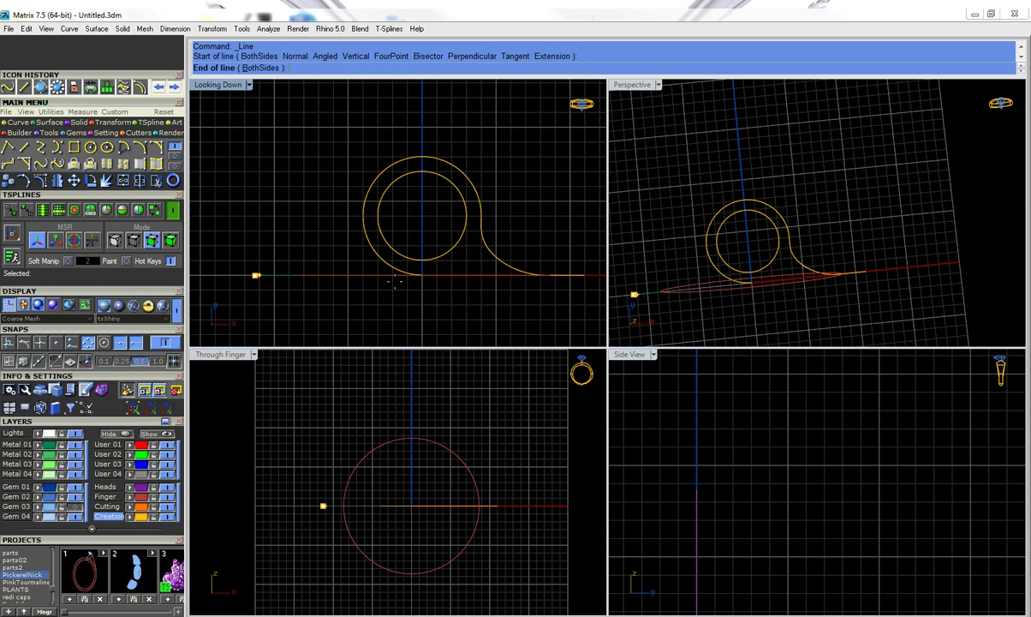
left_click(422, 275)
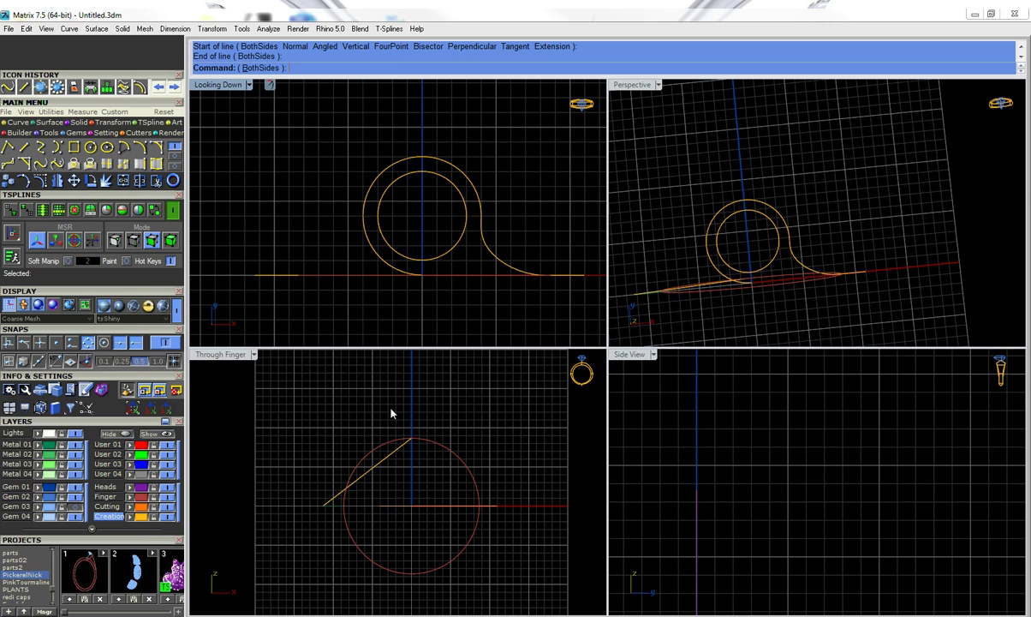
left_click(342, 275)
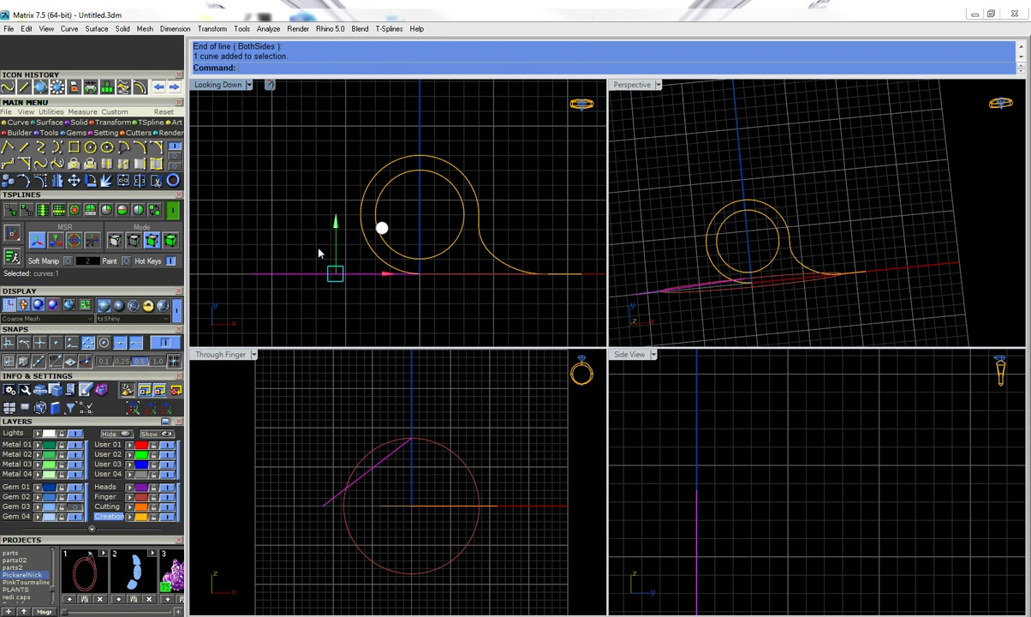
left_click(156, 147)
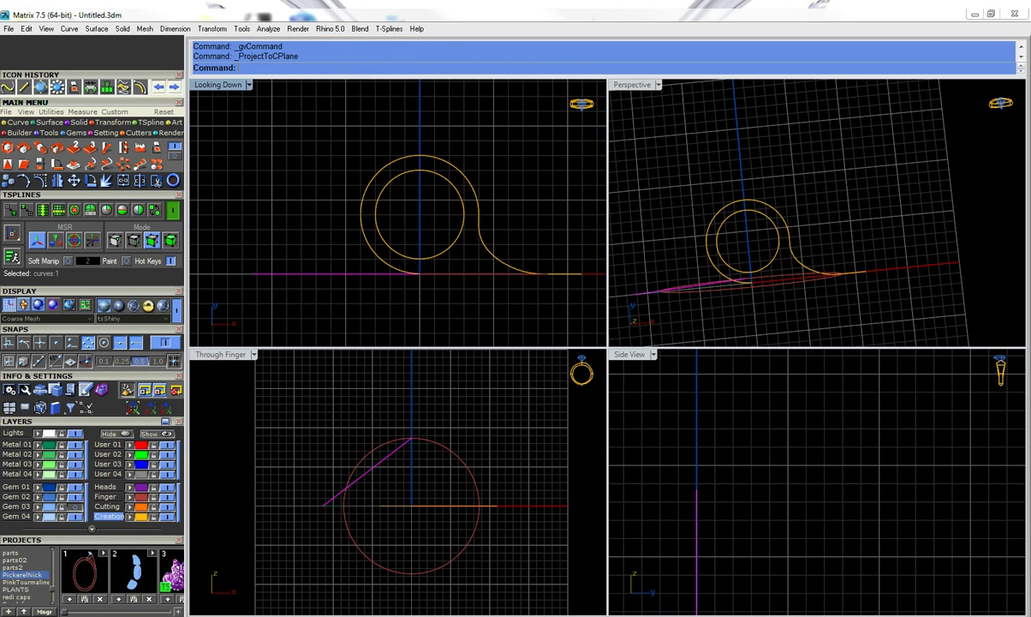
left_click(330, 68)
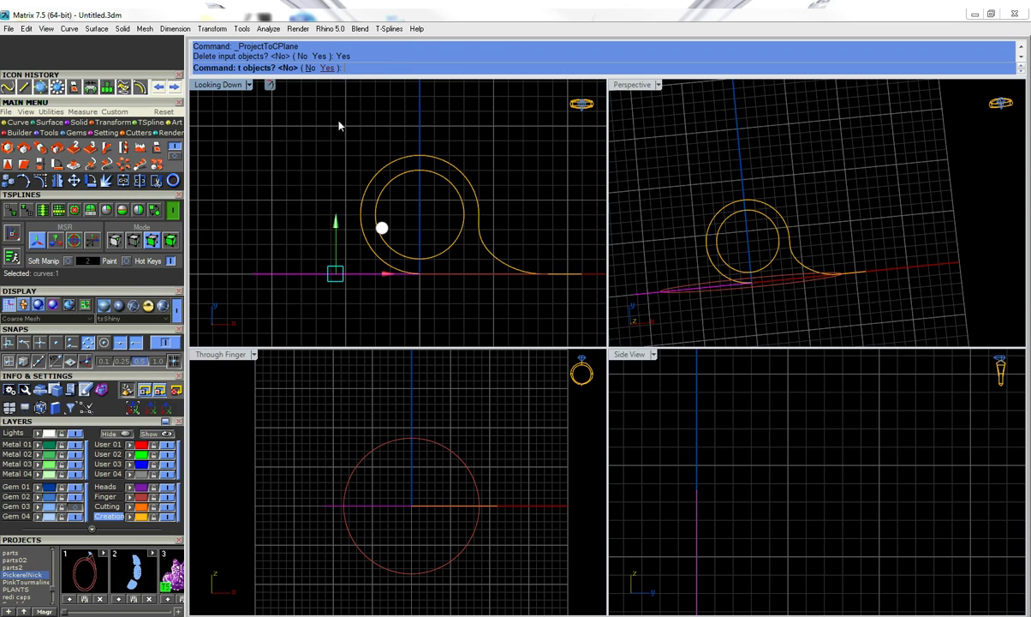
Delete the short green line left of the finger rail and the inner circle.
left_click(281, 277)
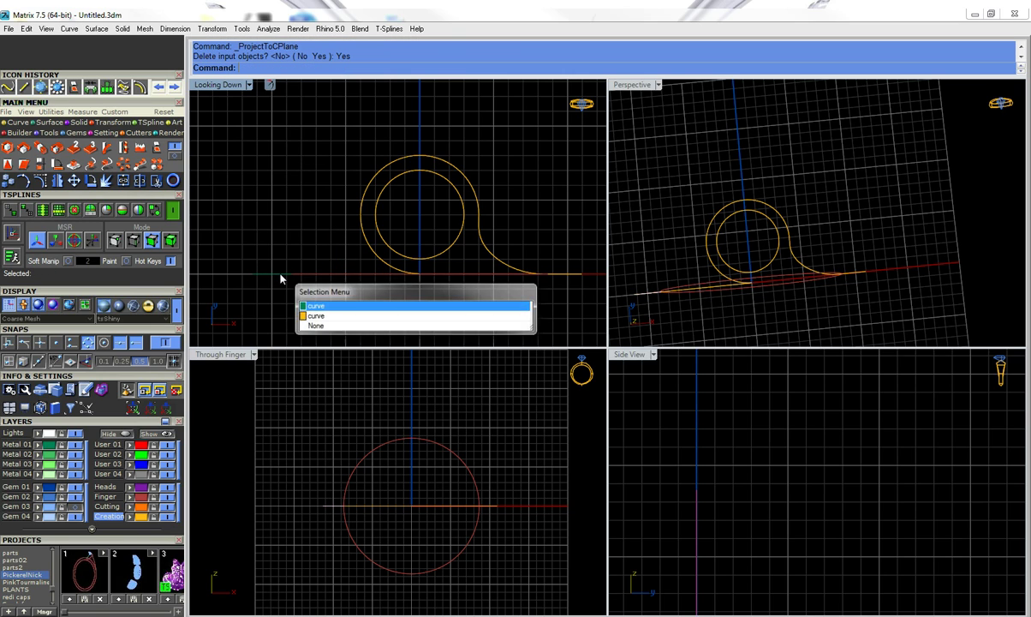
left_click(400, 298)
right_click_drag(395, 299, 315, 256)
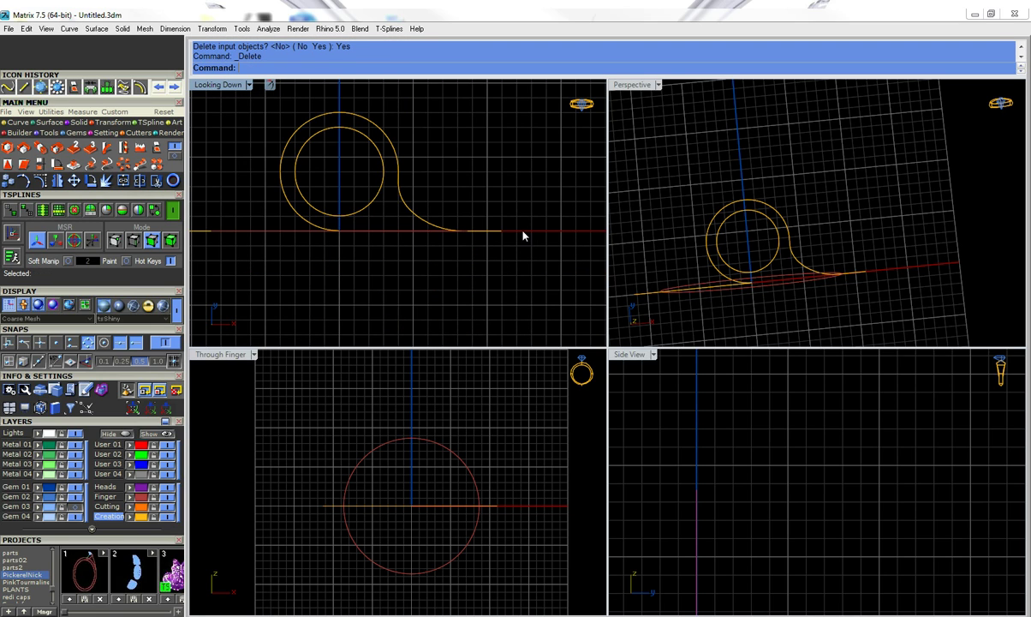
scroll(506, 253, "up", 2)
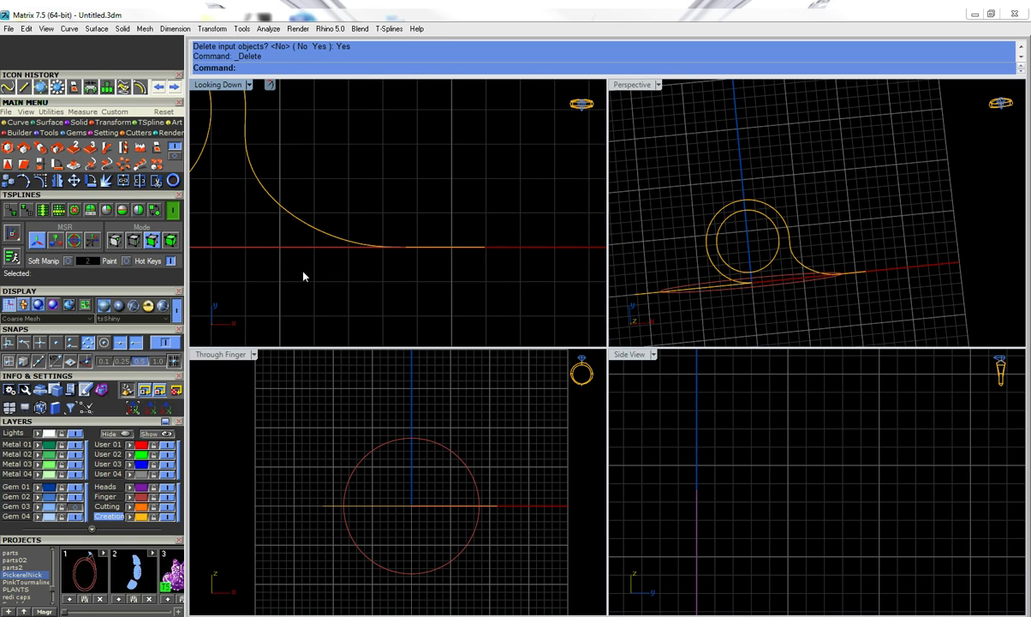
scroll(458, 274, "down", 3)
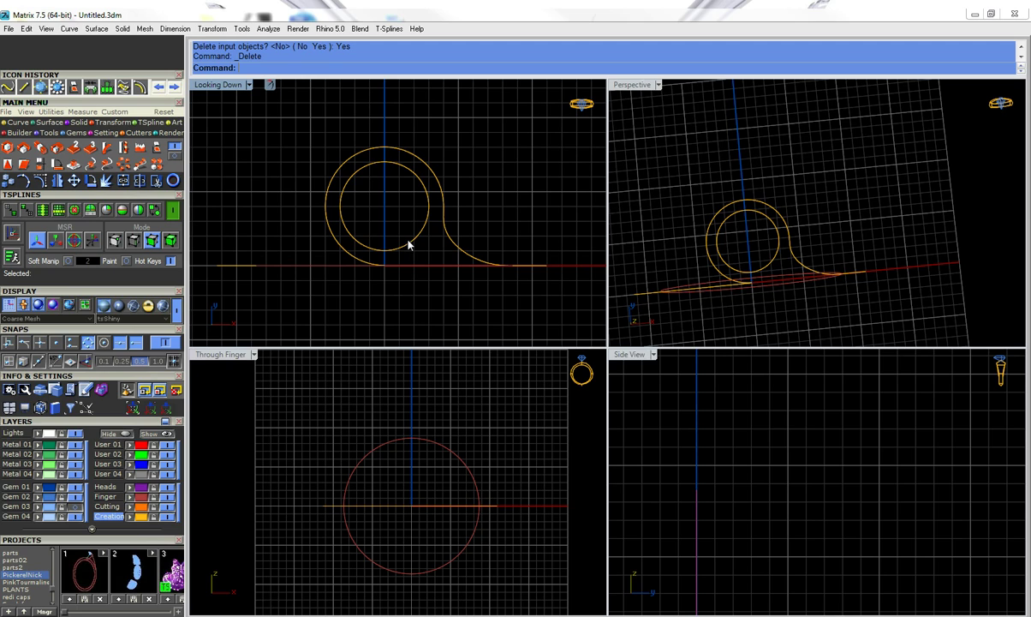
left_click(408, 245)
key("Delete")
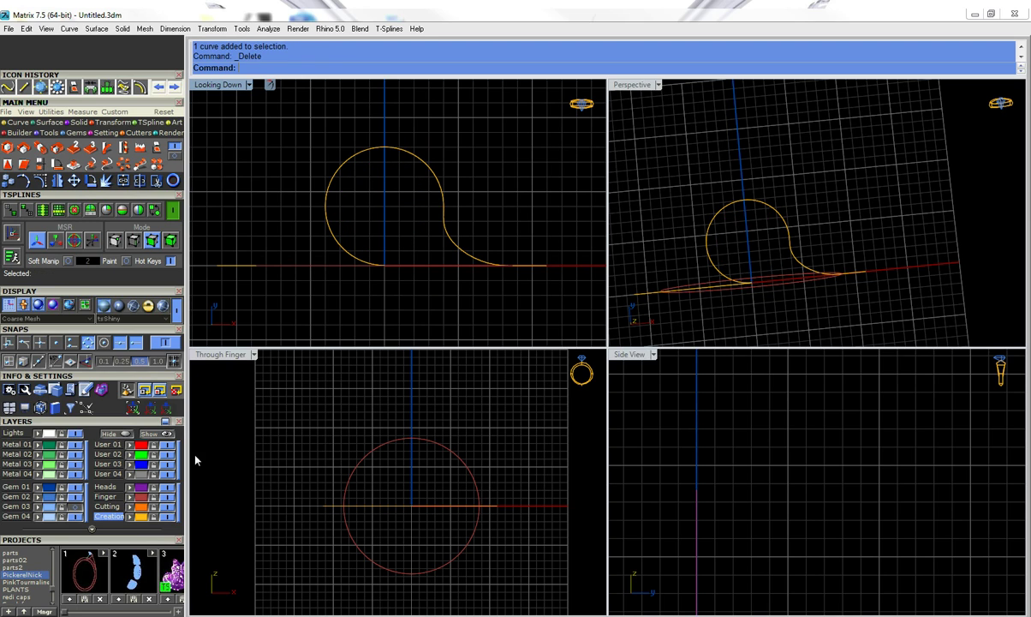
Create an outside ring rail around the finger rail with top 3.37085, side 0.822394 and bottom 0.855258.
left_click(364, 462)
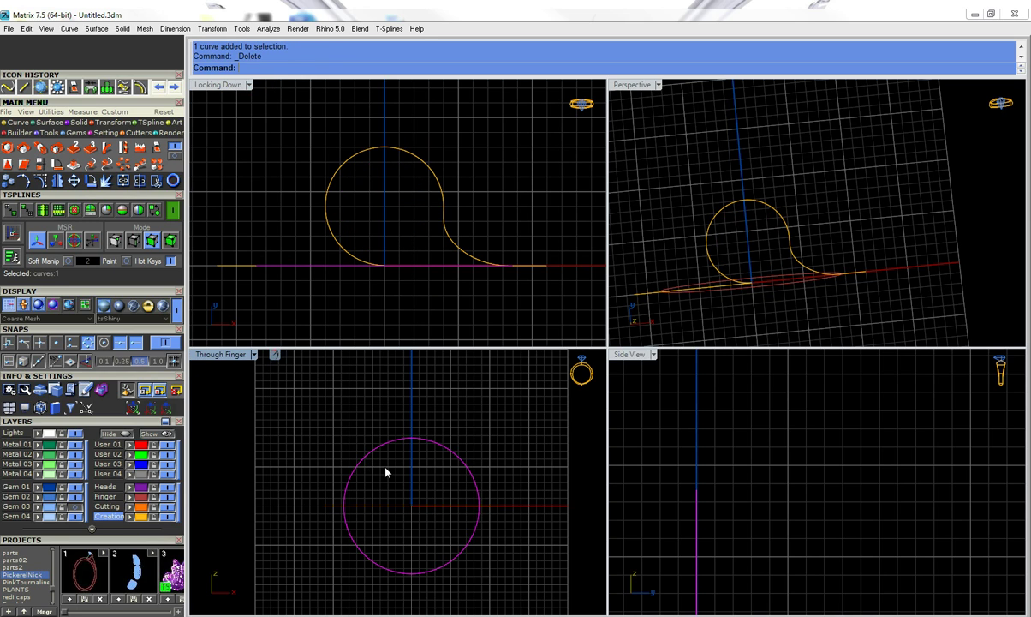
right_click(364, 462)
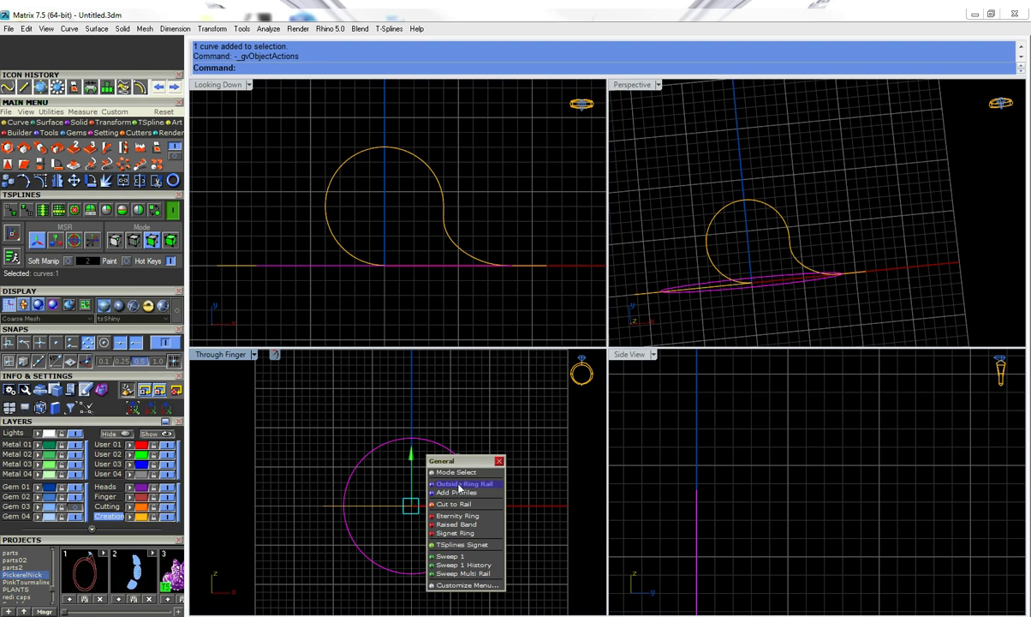
left_click(463, 484)
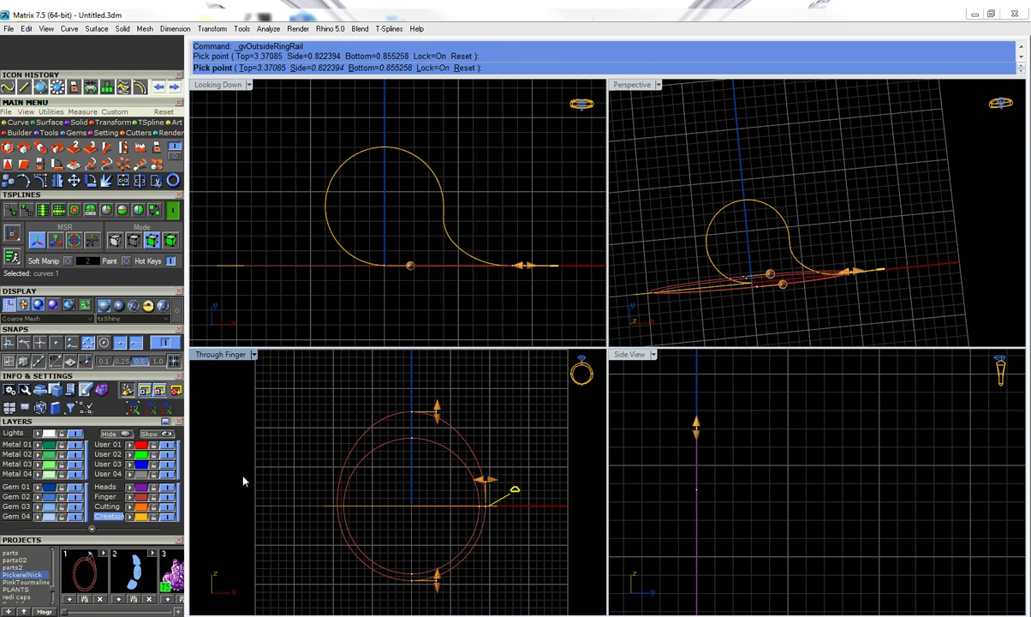
right_click(305, 431)
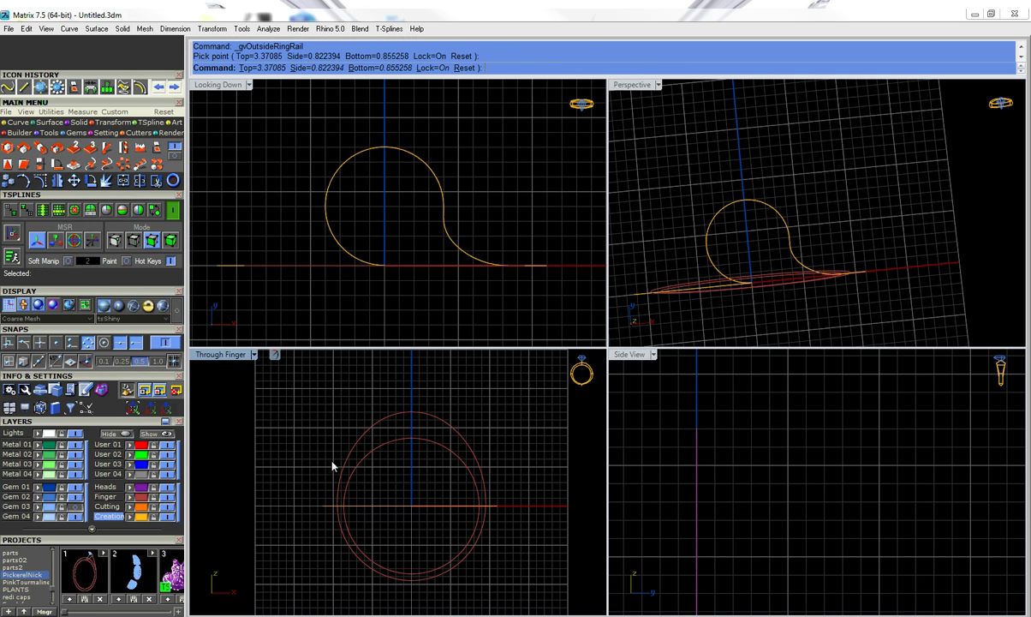
Combine the left straight line with the outside ring rail into a 3D curve using Curve from 2 Views.
right_click_drag(314, 434, 322, 430)
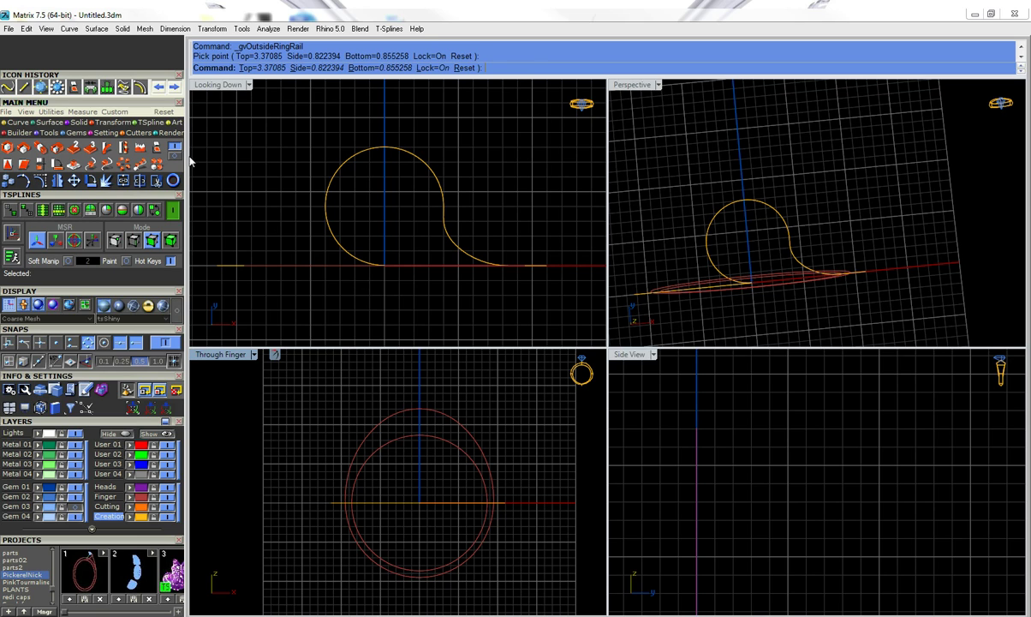
left_click(17, 121)
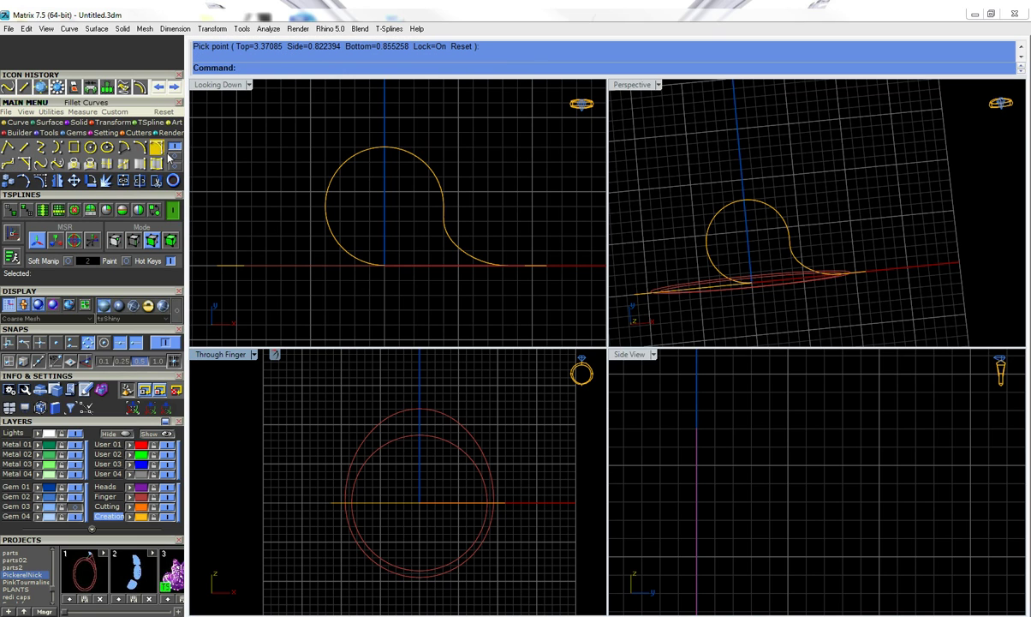
left_click(173, 156)
left_click(107, 162)
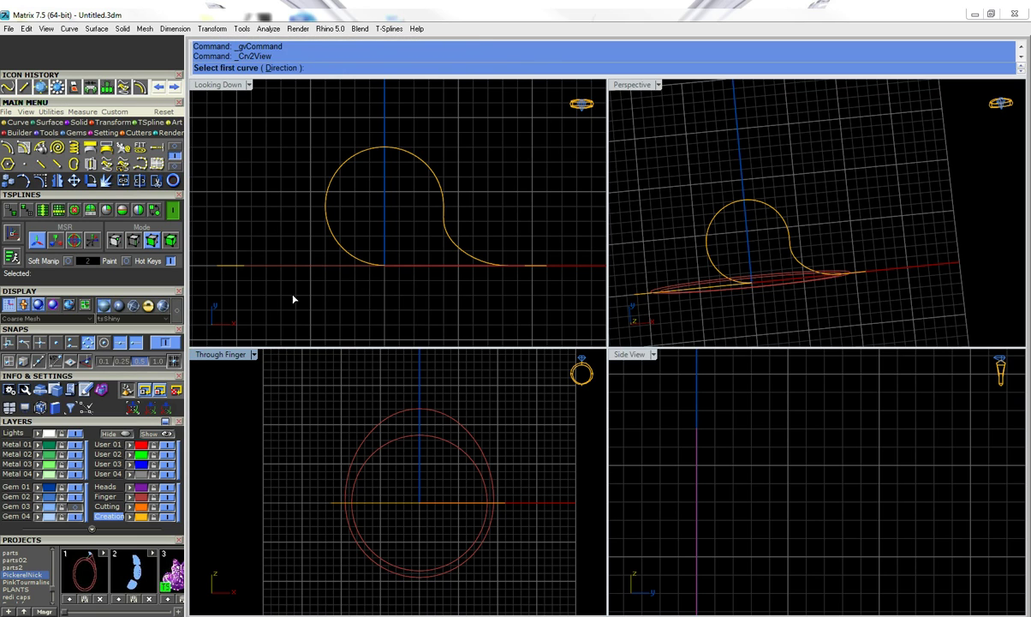
left_click(236, 269)
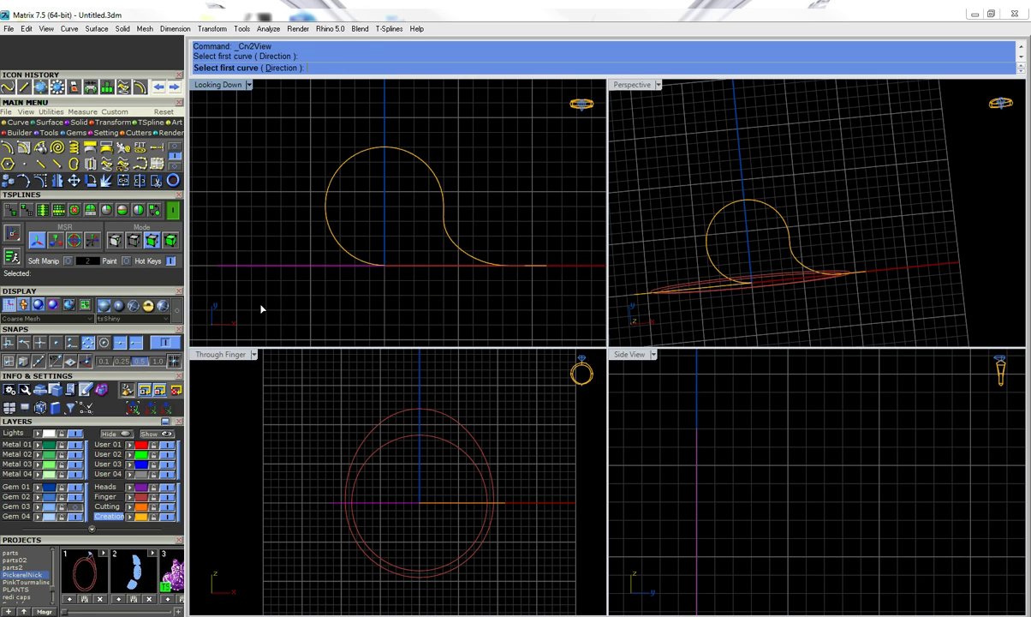
left_click(368, 440)
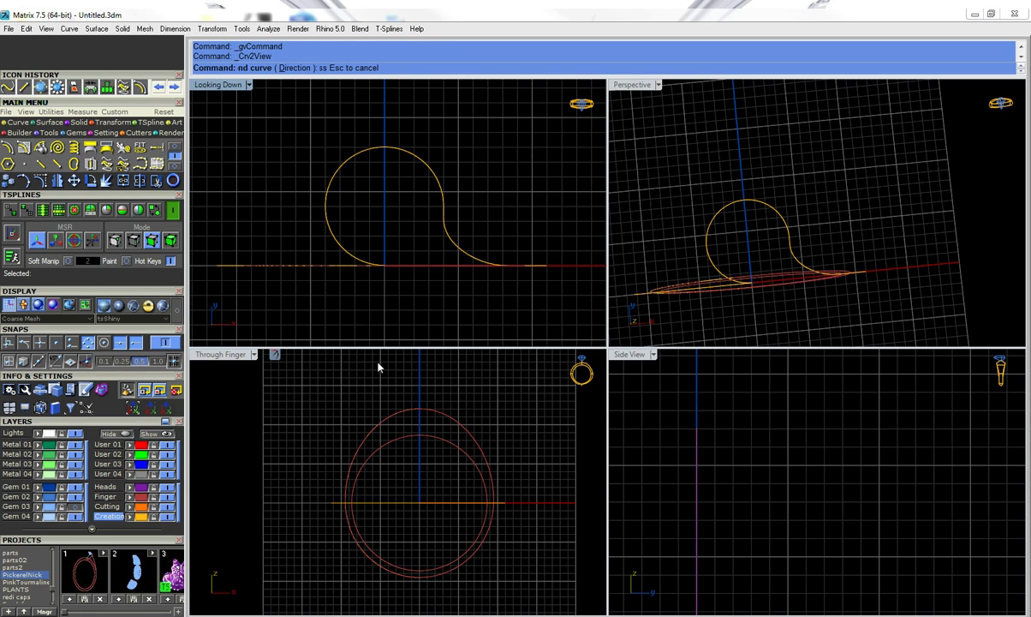
mouse_move(743, 240)
right_mouse_down()
mouse_move(762, 230)
mouse_move(761, 249)
right_mouse_up()
double_click(634, 85)
right_click_drag(534, 334, 442, 373)
left_click(437, 370)
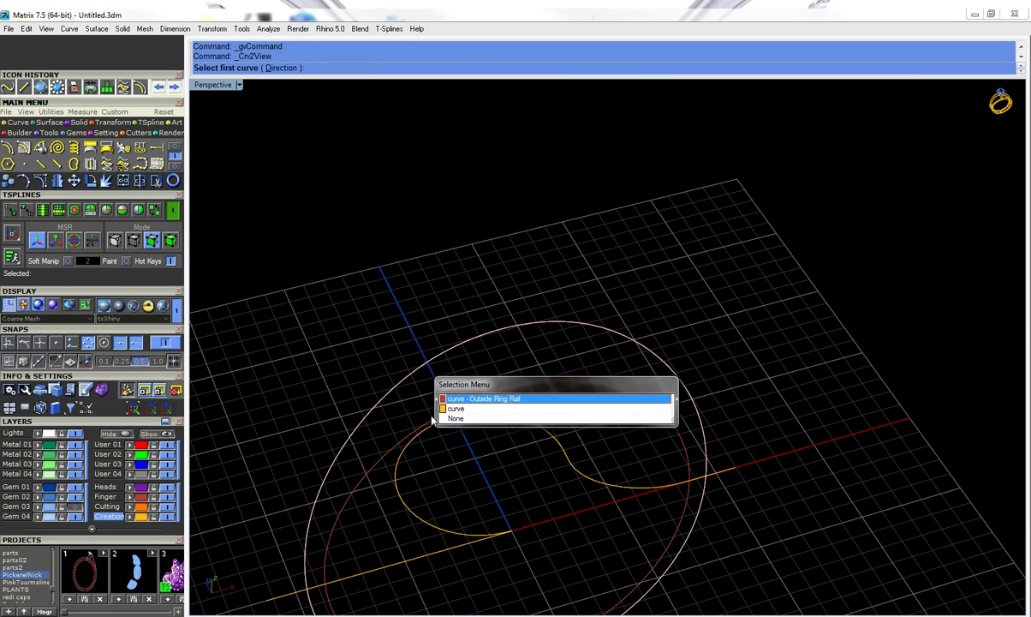
key("Down")
key("Return")
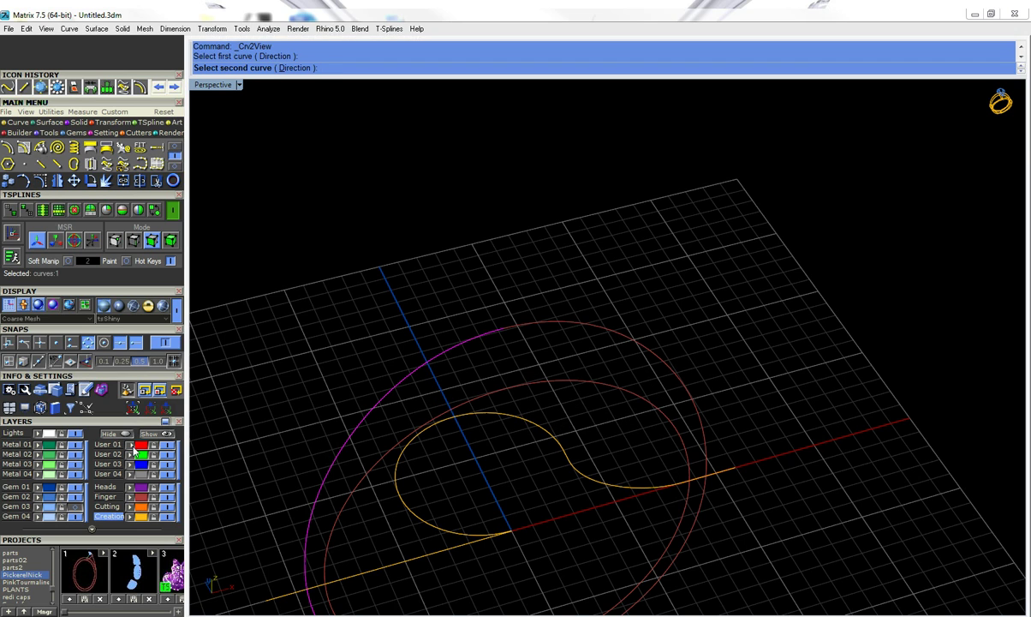
right_click_drag(387, 398, 456, 419)
right_click_drag(395, 438, 403, 452)
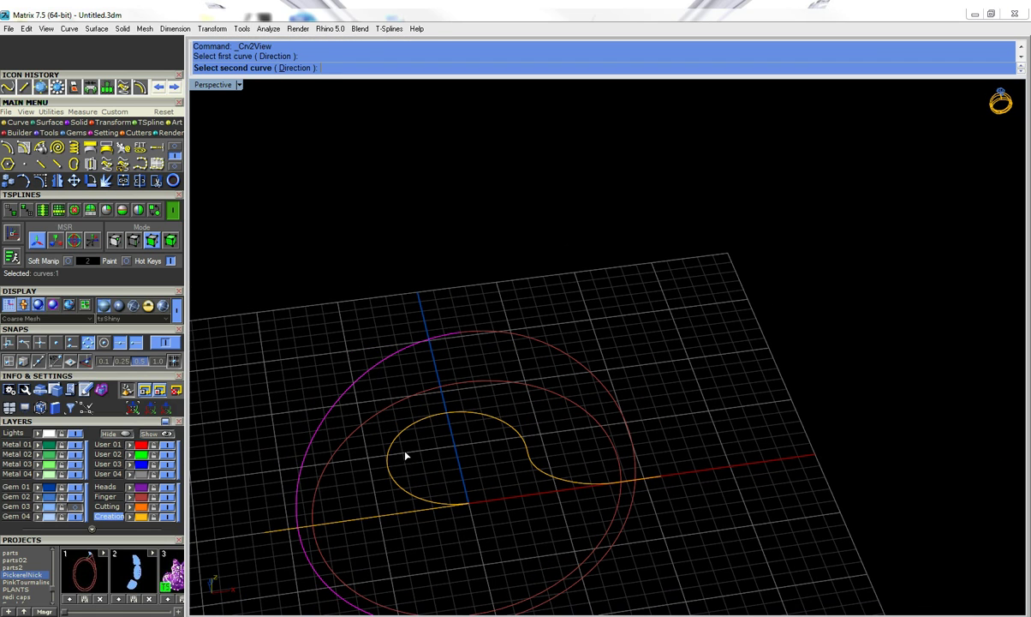
Use Curve from 2 Views to combine the outline's lower-left arc, large arc and right blend curve, each with the outside ring rail.
left_click(81, 167)
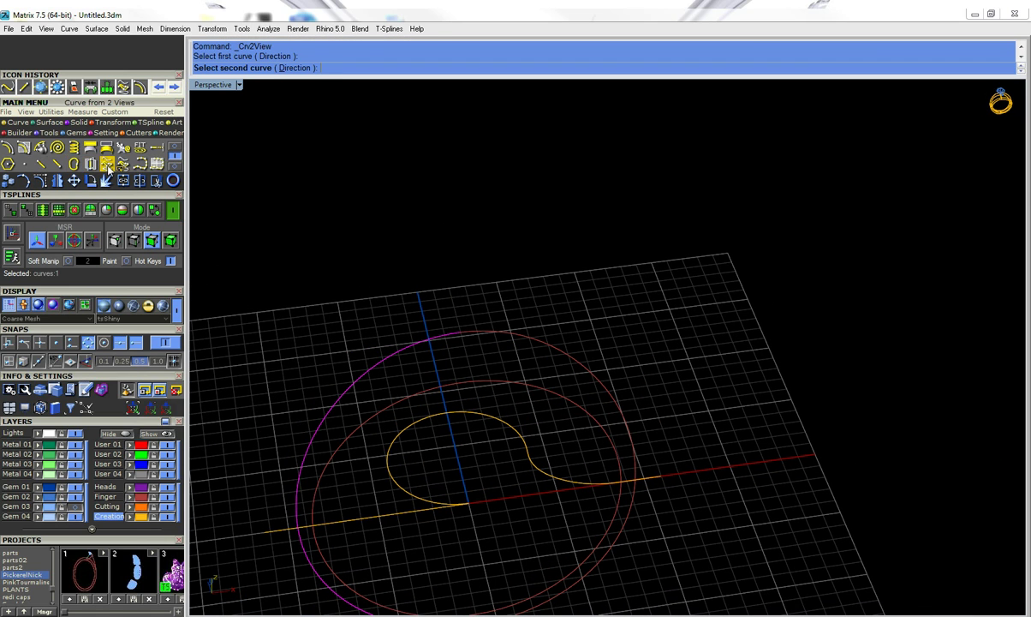
left_click(407, 495)
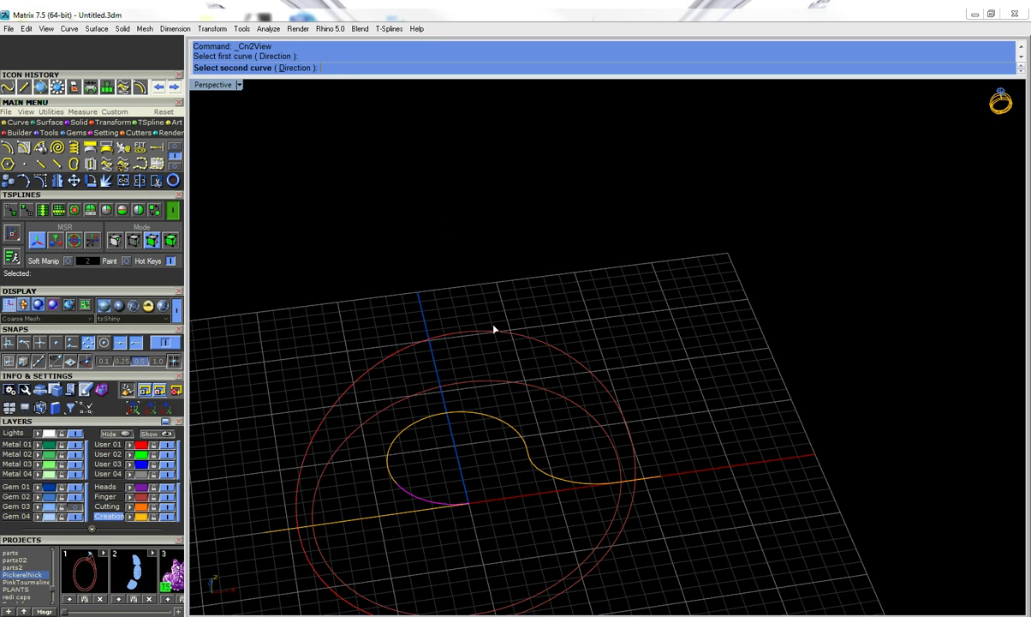
left_click(522, 333)
right_click(440, 458)
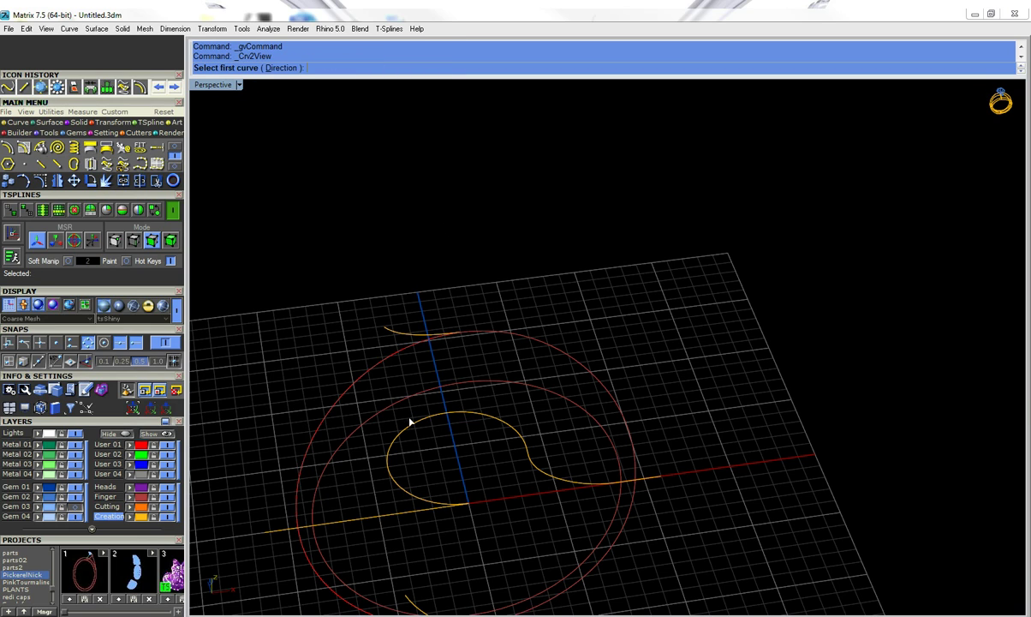
left_click(436, 420)
left_click(528, 342)
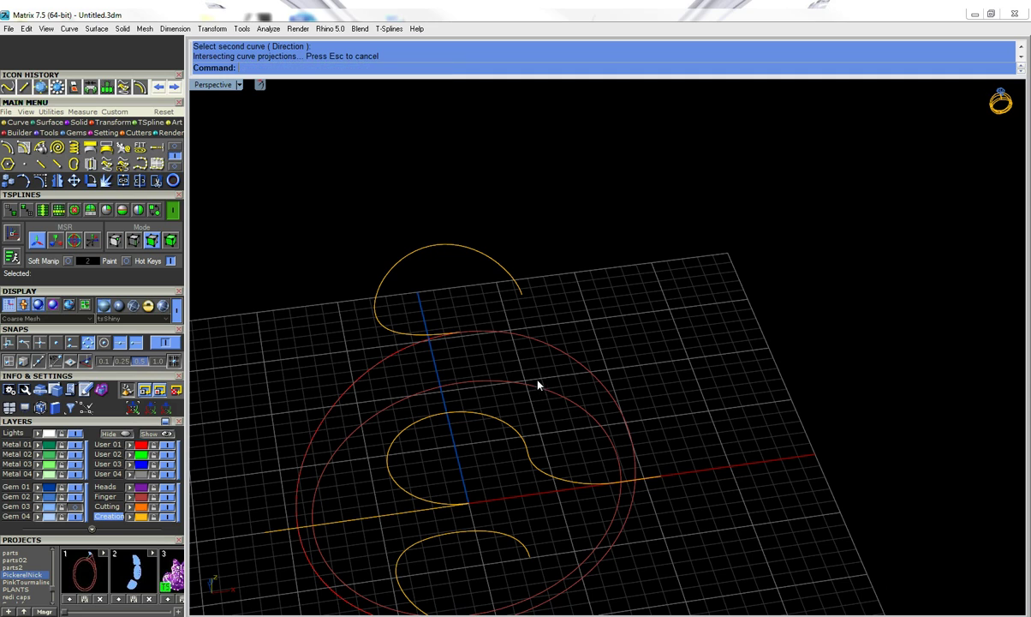
right_click(516, 454)
left_click(535, 463)
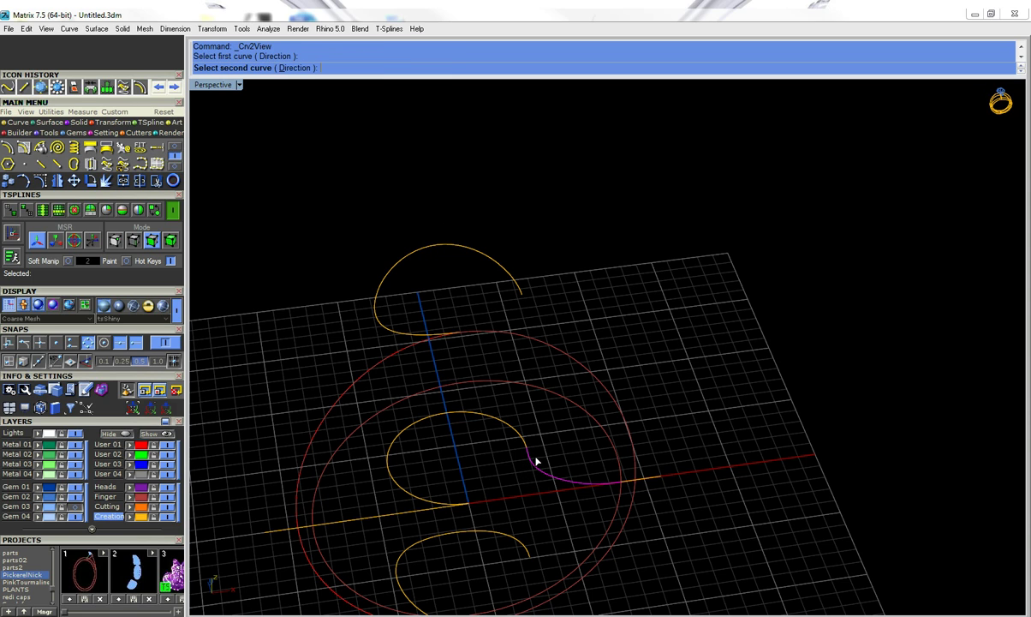
left_click(614, 391)
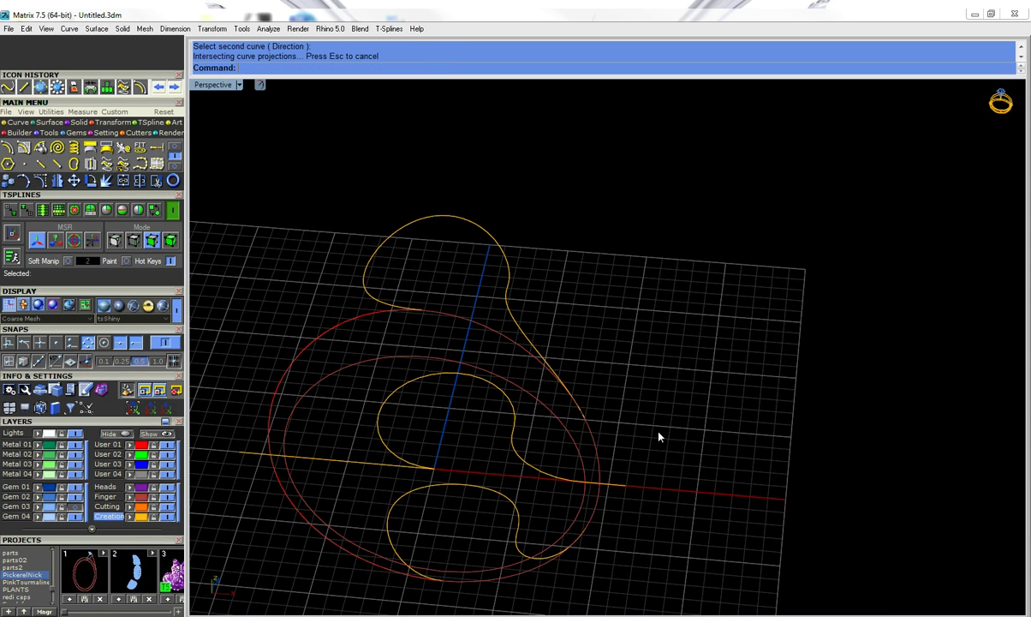
Delete the lower duplicates of the right blend and the large arc made by the two-view projection.
left_click(515, 541)
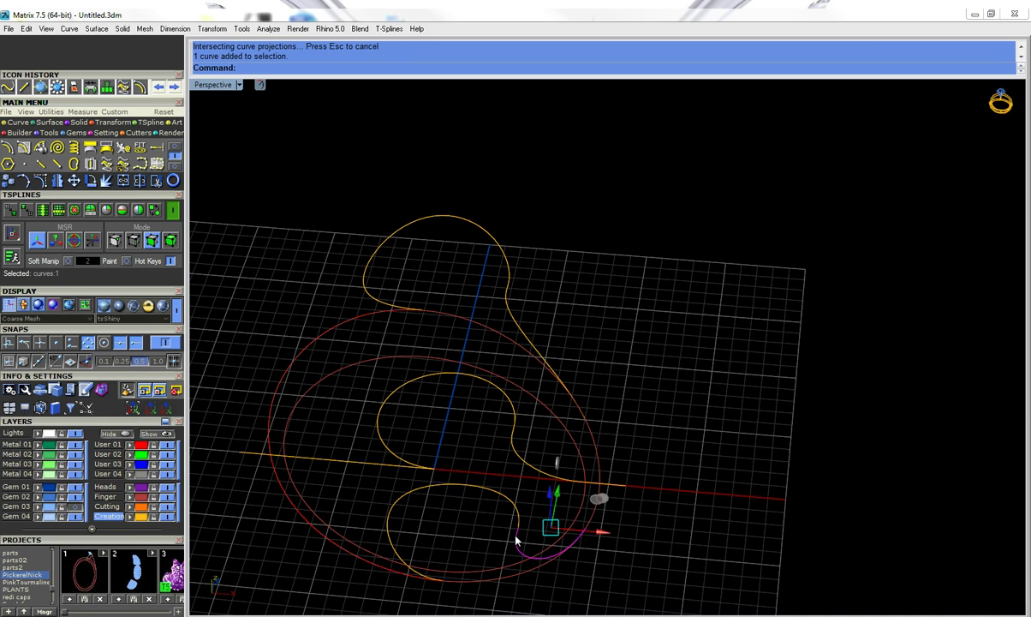
key("Delete")
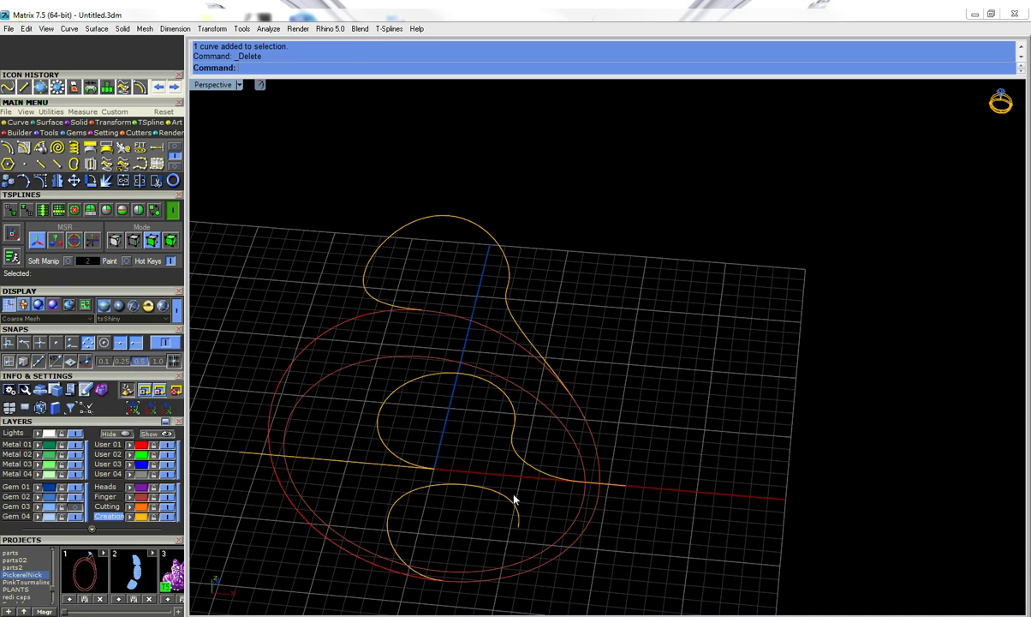
left_click(514, 497)
key("Delete")
right_click_drag(692, 514, 685, 487)
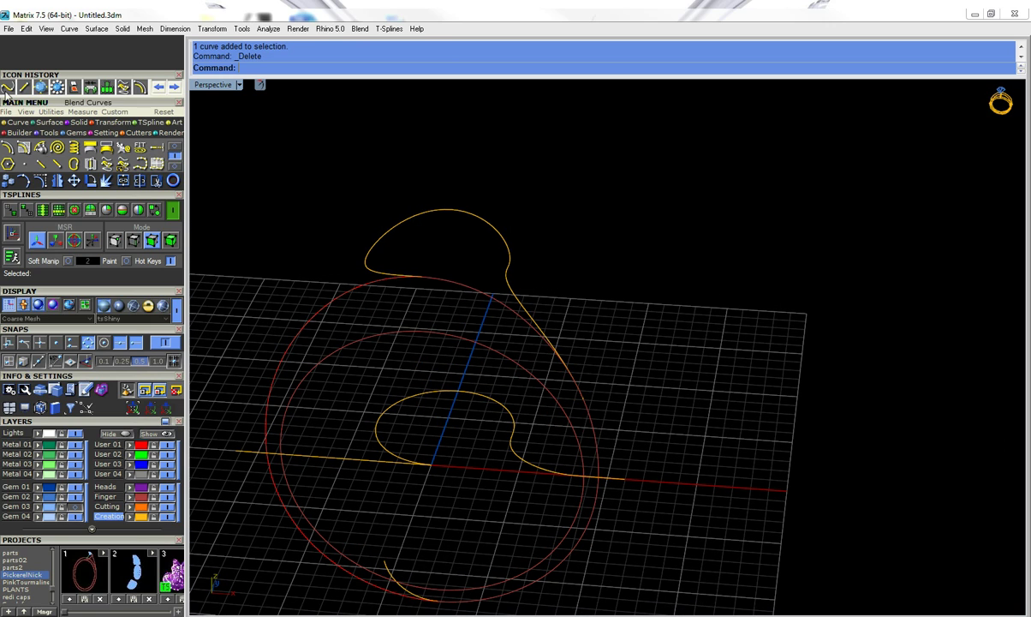
left_click(611, 479)
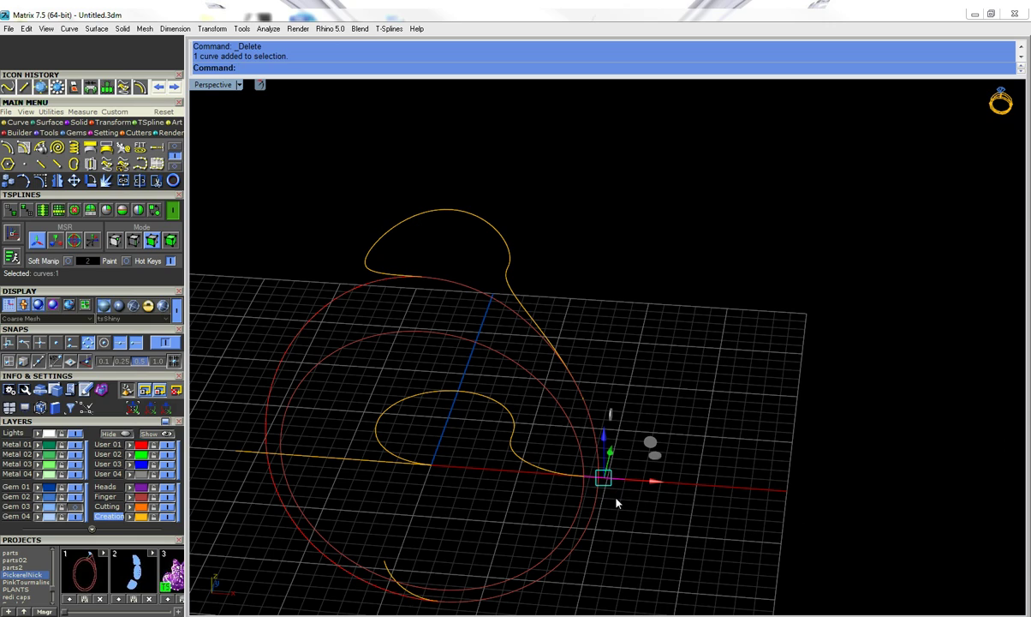
right_click(615, 502)
left_click(597, 448)
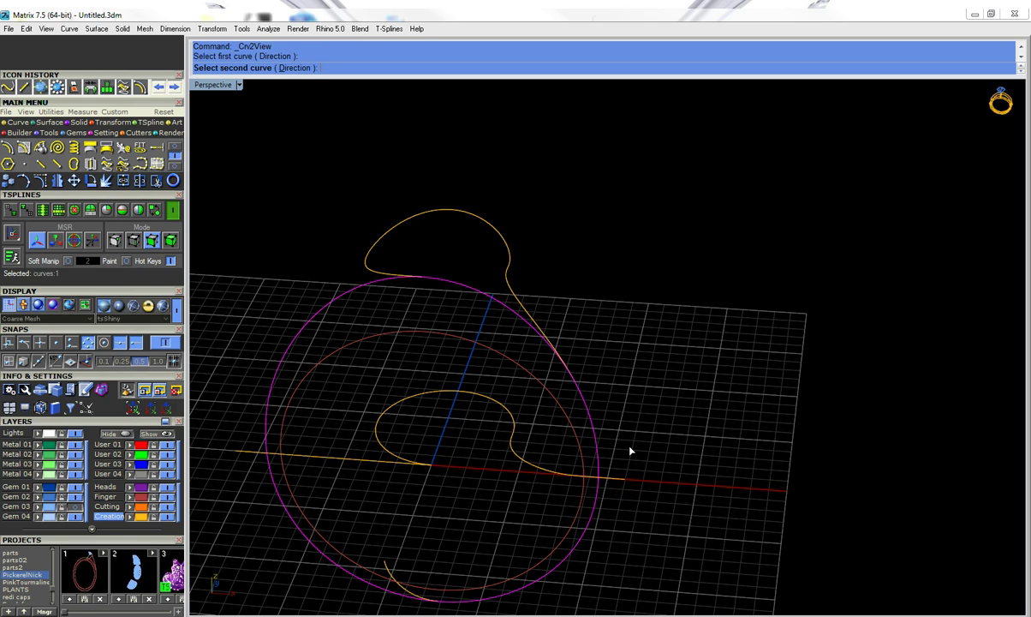
key("Escape")
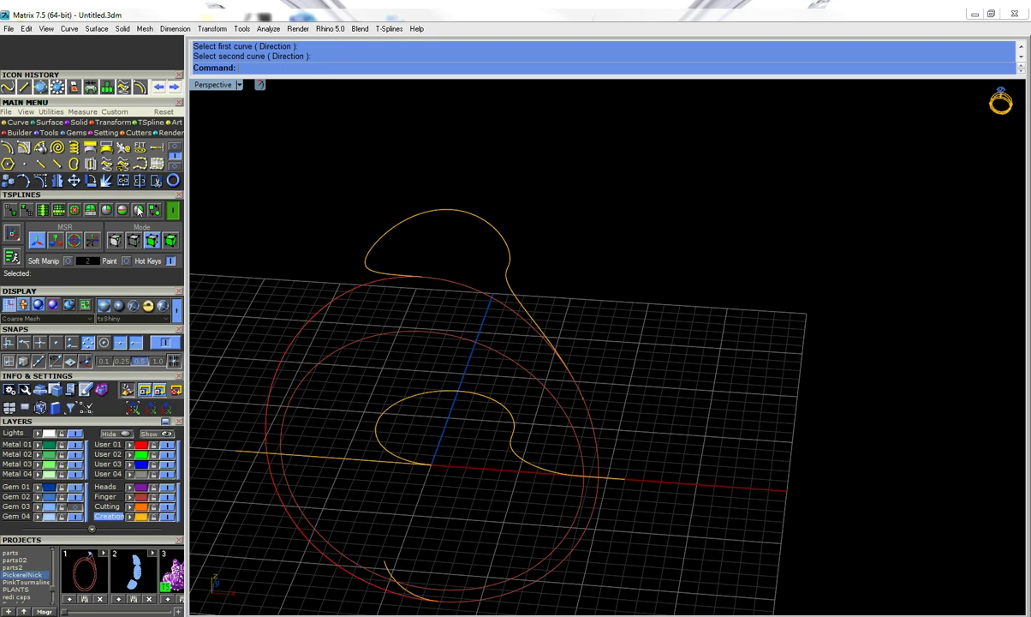
Try to combine the short right-hand line with the outside ring rail using Curve from 2 Views, picking the curves in both orders.
left_click(106, 163)
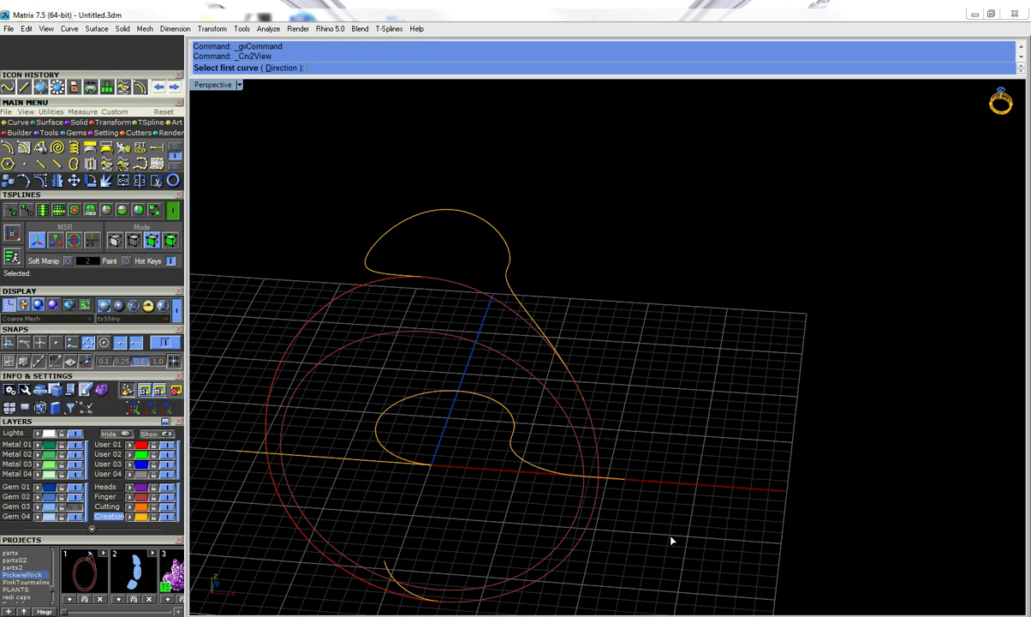
left_click(616, 483)
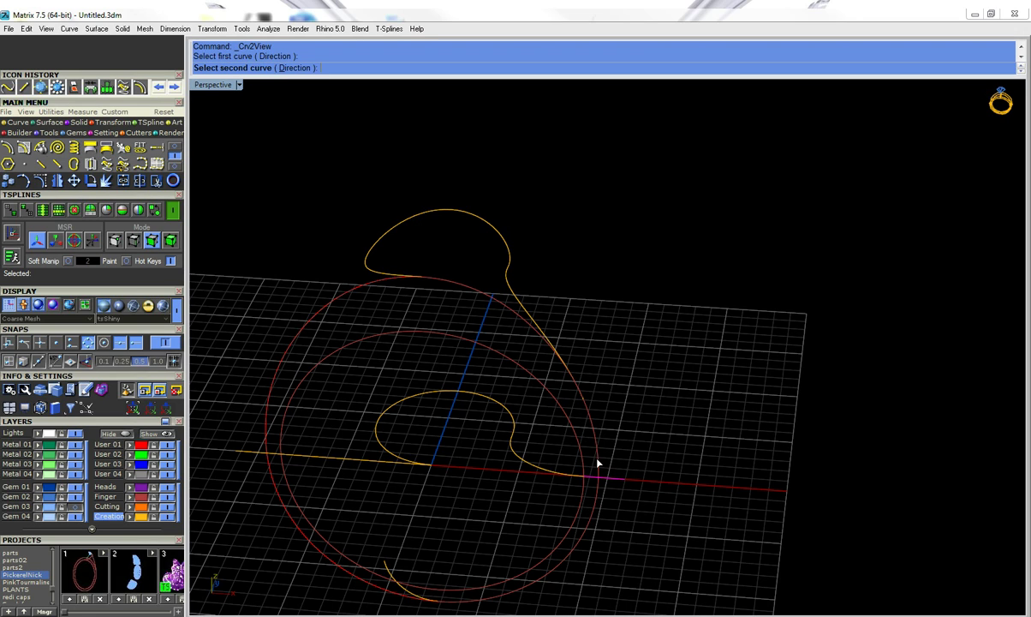
left_click(598, 464)
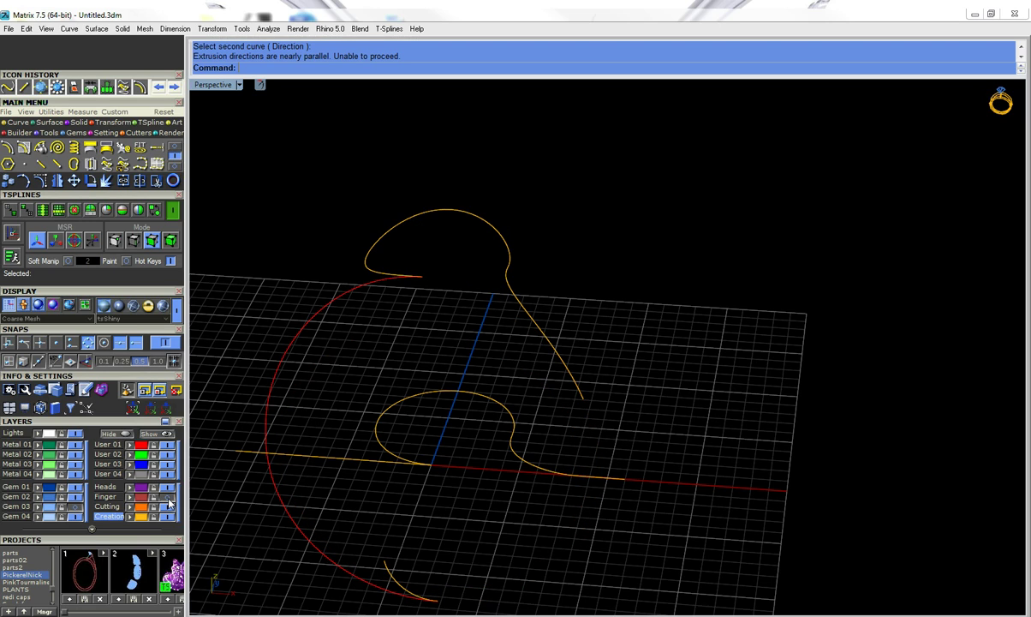
left_click(612, 482)
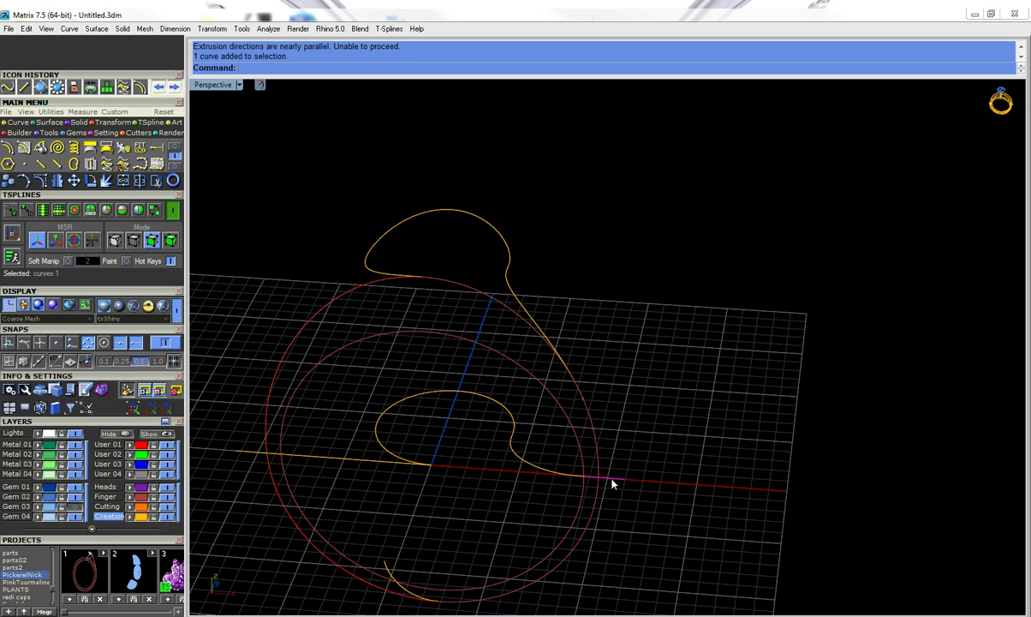
left_click(103, 166)
left_click(597, 446)
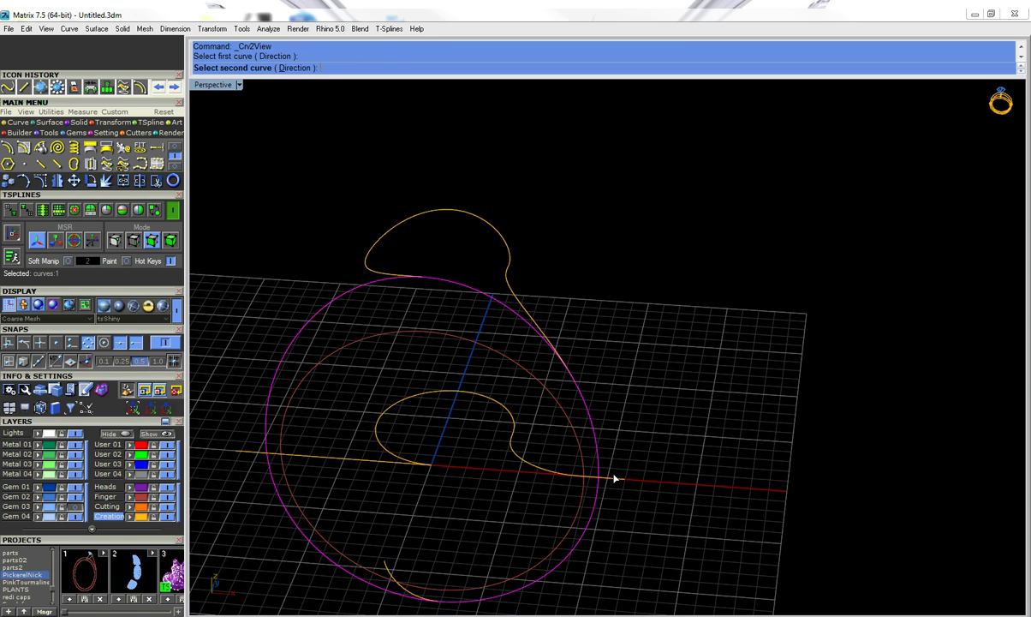
left_click(615, 479)
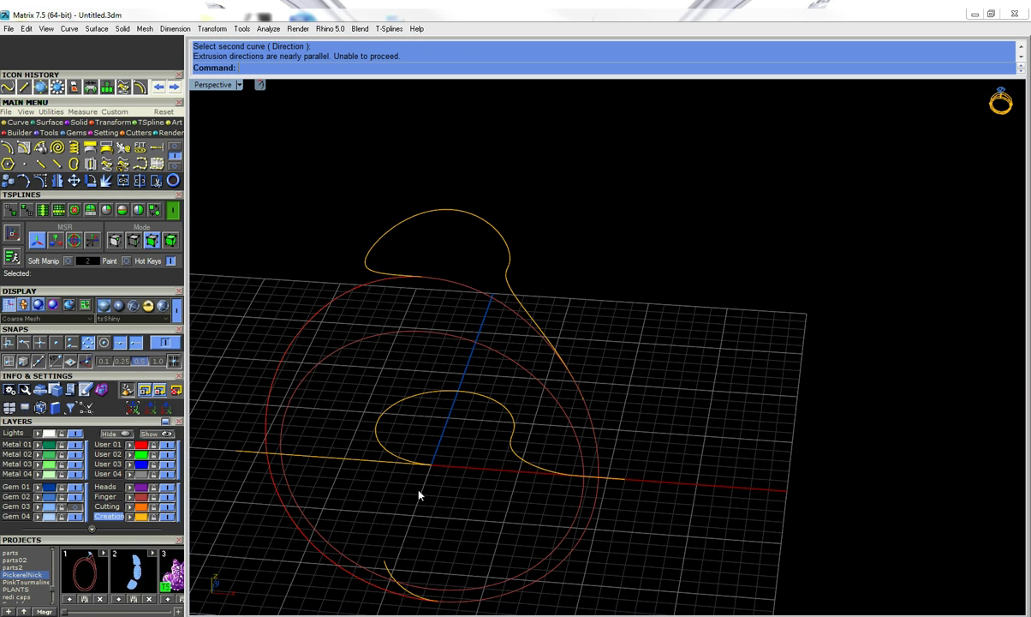
Return to the four-view layout and project the short right-hand line onto the Looking Down construction plane, deleting the original.
right_click_drag(577, 459, 564, 476)
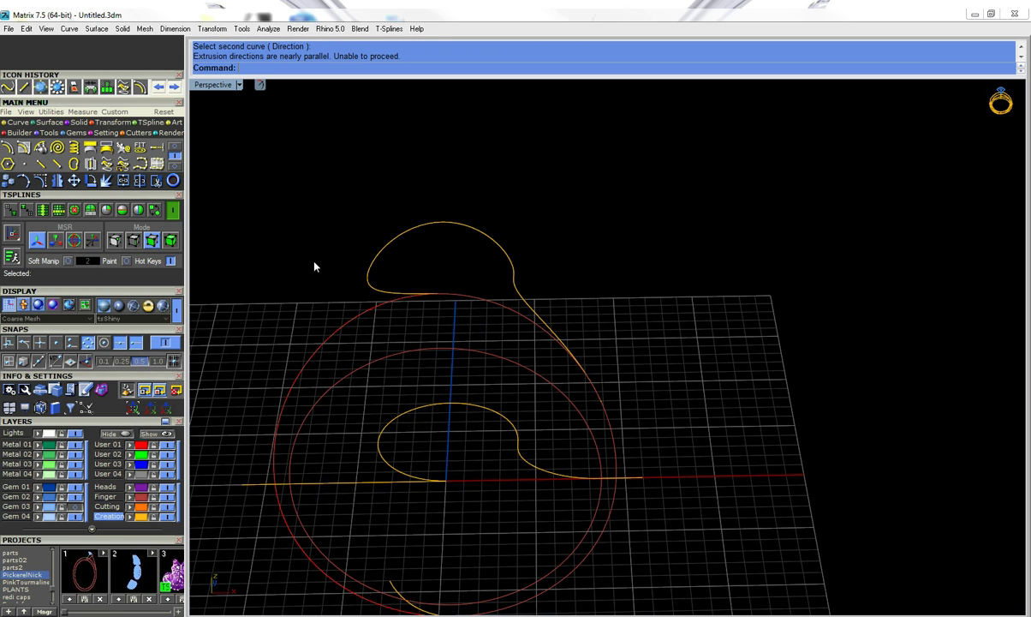
double_click(204, 85)
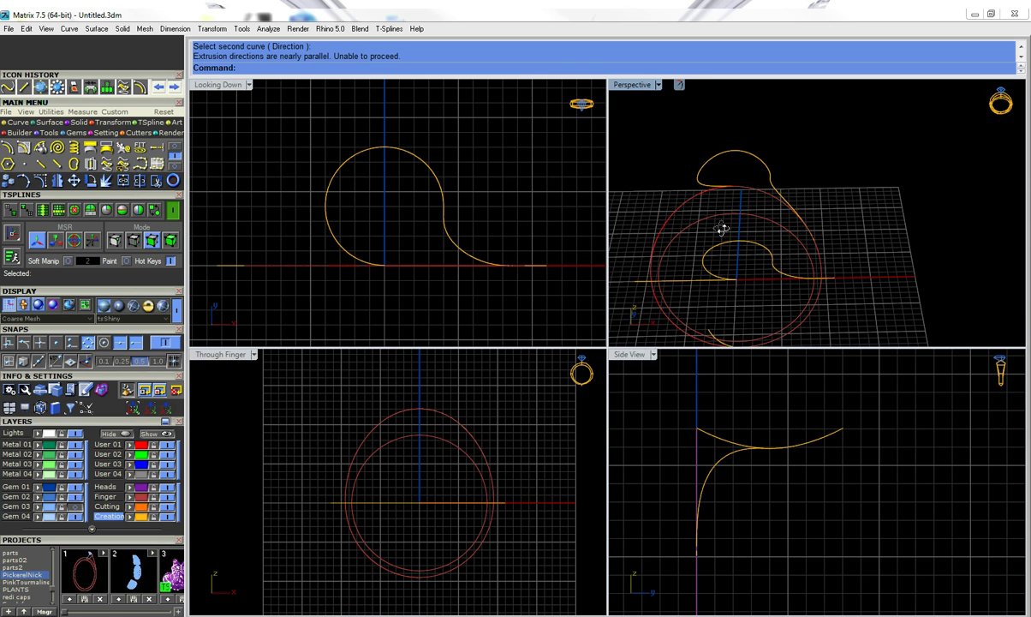
right_click_drag(722, 227, 696, 241)
left_click(543, 269)
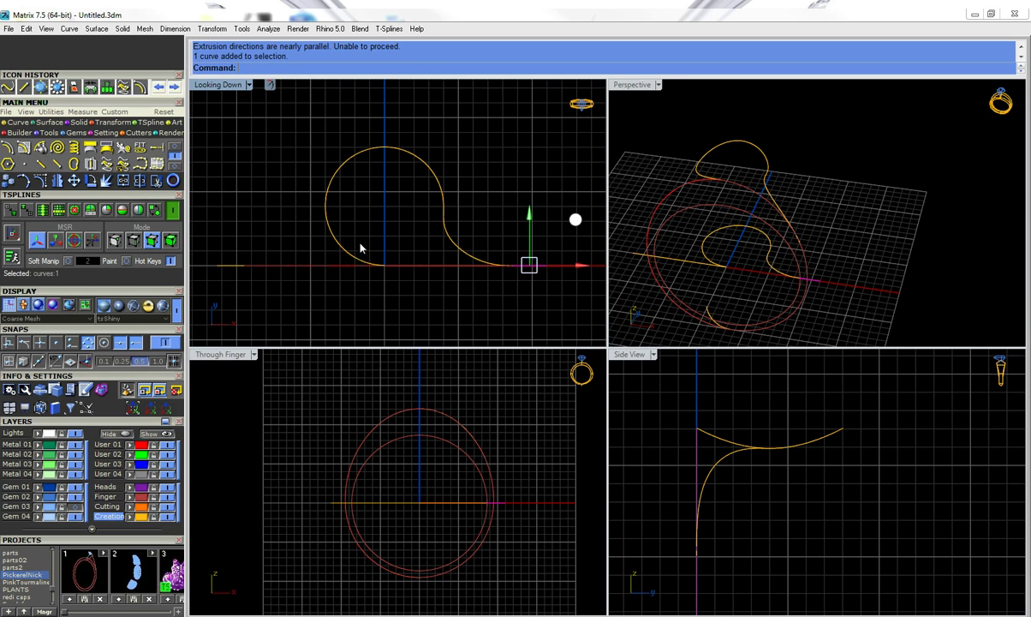
left_click(112, 122)
left_click(154, 147)
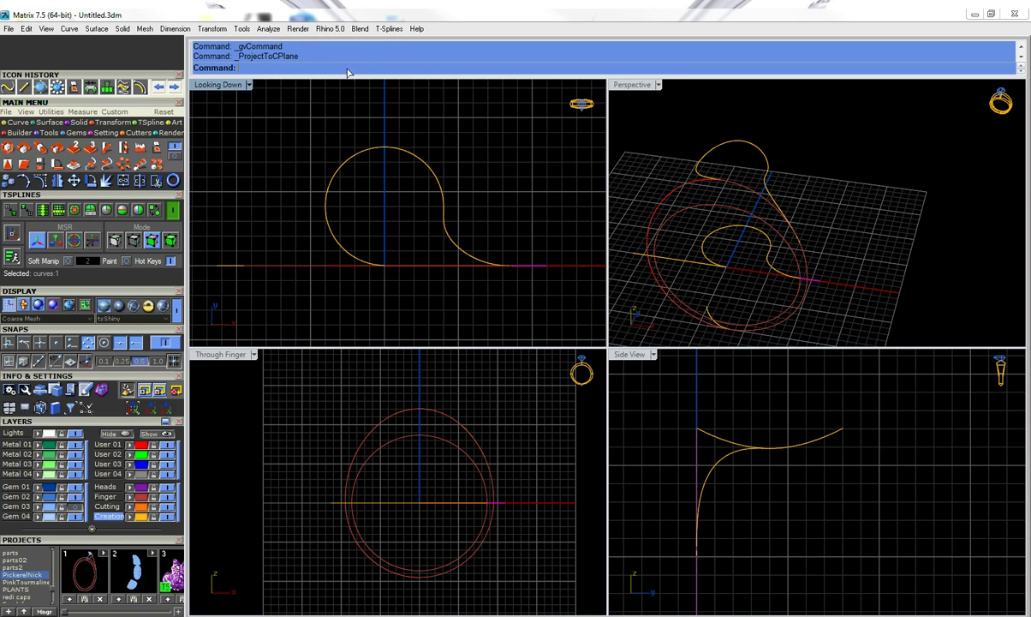
left_click(330, 68)
key("Escape")
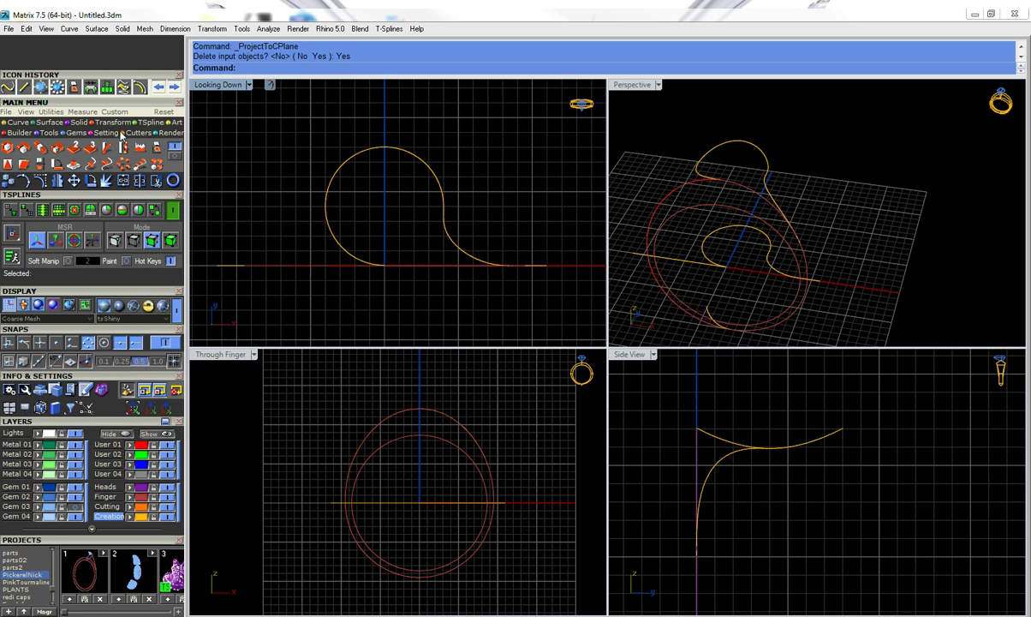
Combine the projected short right-hand line with the outside ring rail using Curve from 2 Views.
left_click(21, 122)
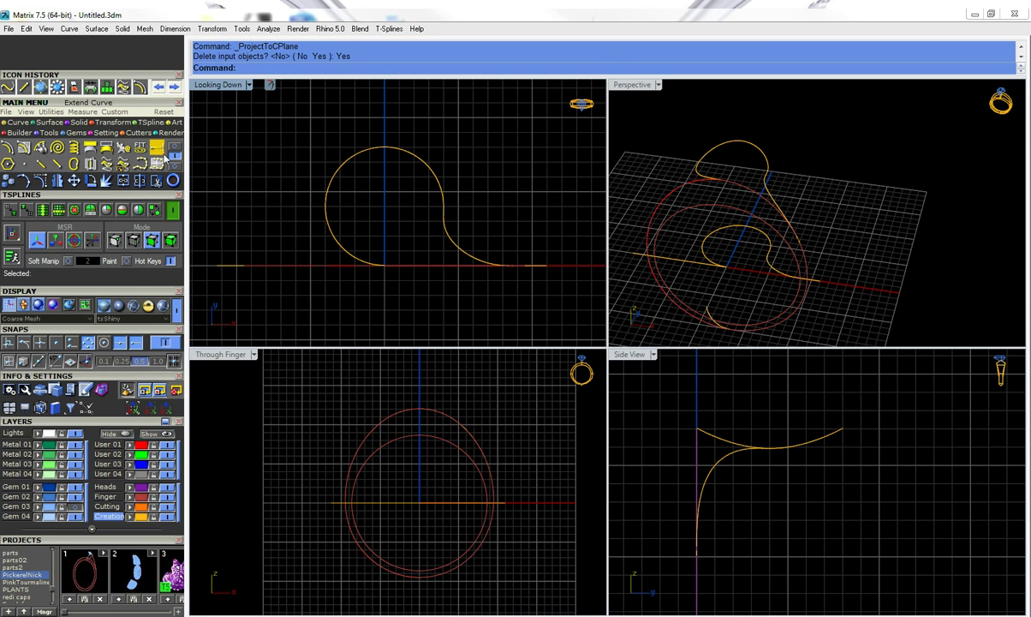
left_click(107, 164)
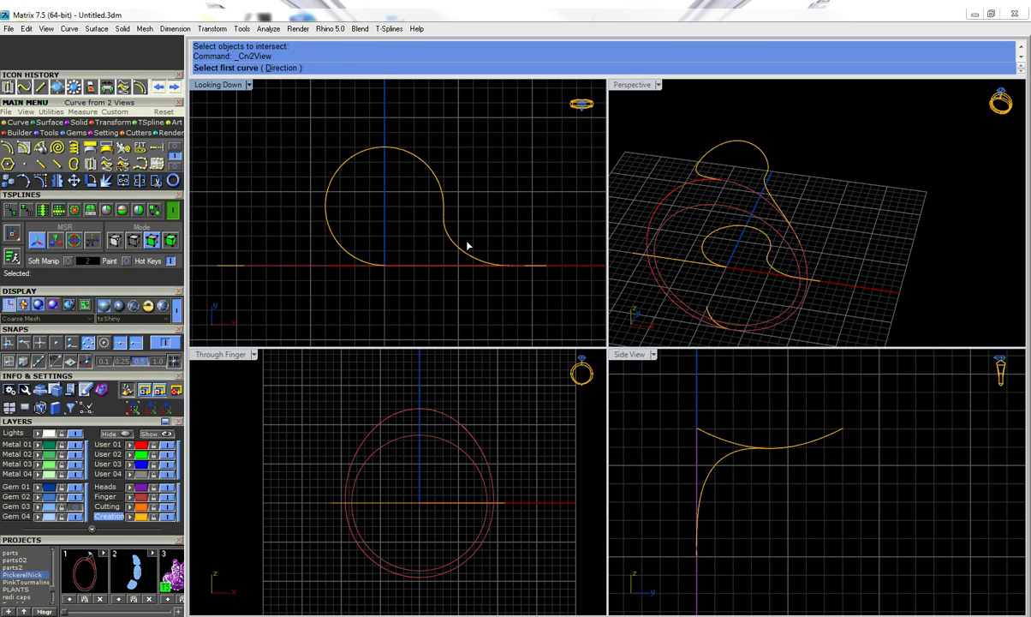
left_click(811, 272)
left_click(811, 272)
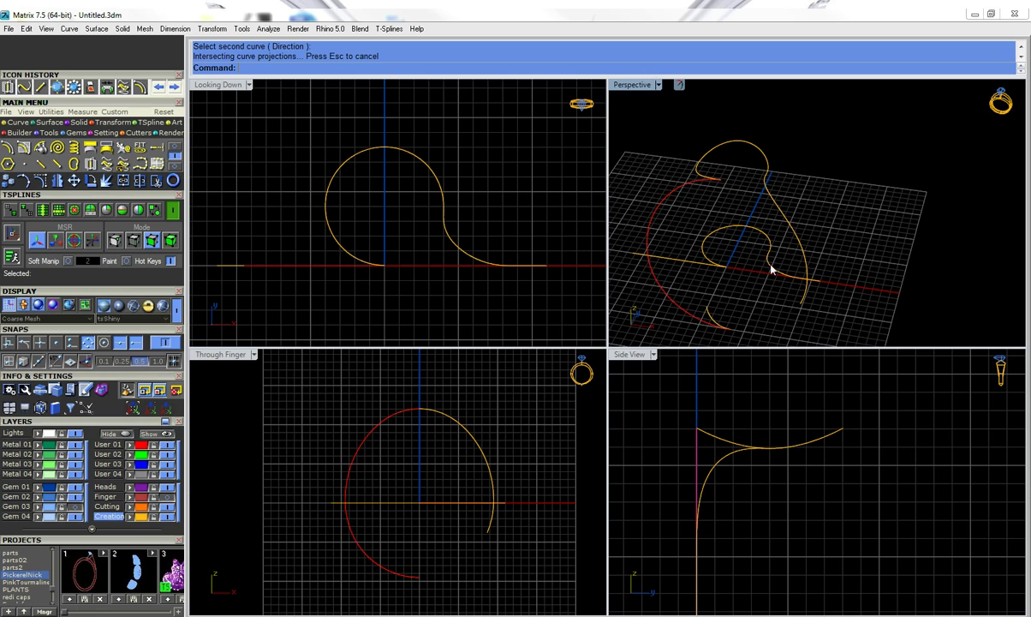
Split the new right shoulder curve using the straight right-hand line as cutting object and delete the piece below the construction plane.
left_click(802, 280)
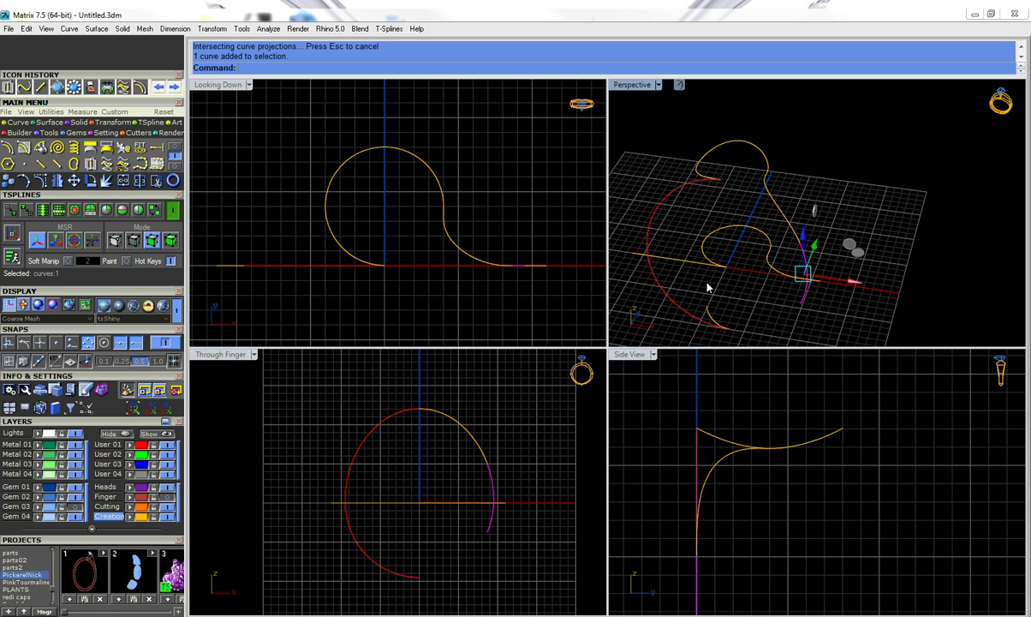
left_click(138, 179)
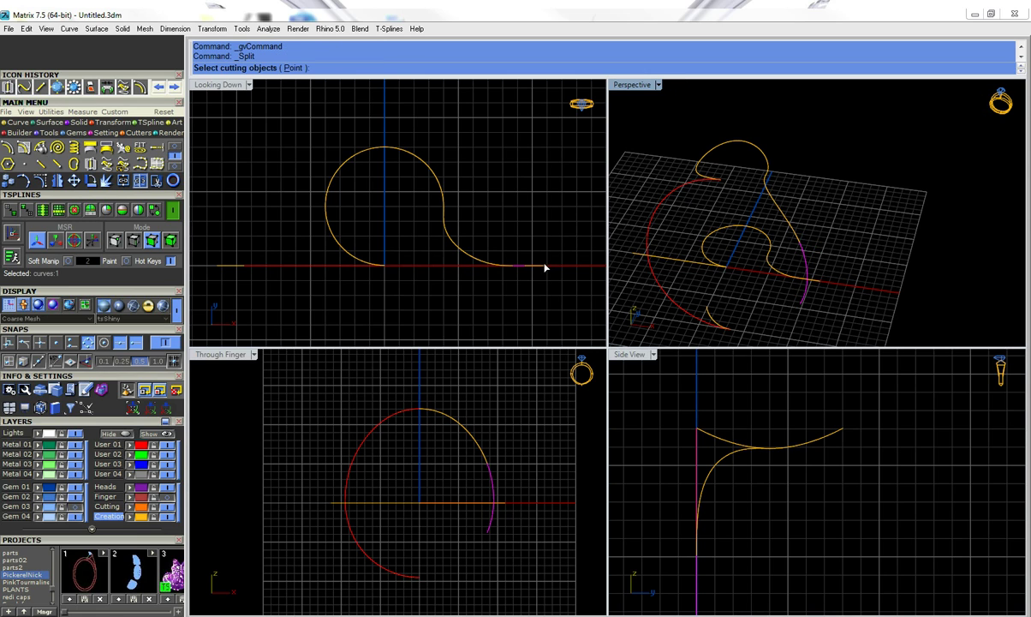
left_click(544, 267)
right_click(545, 269)
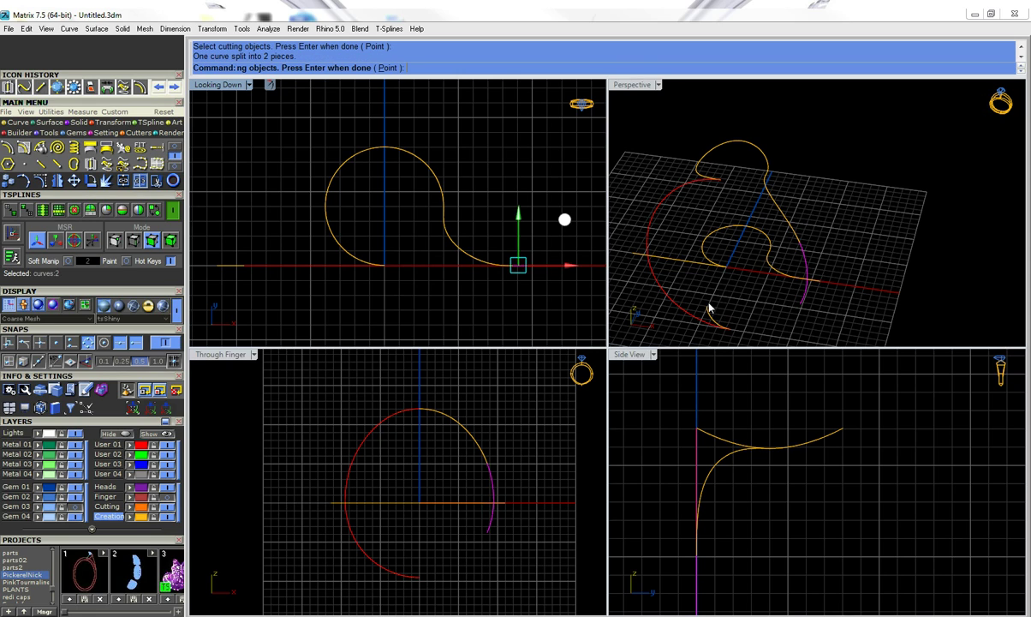
left_click(803, 299)
key("Delete")
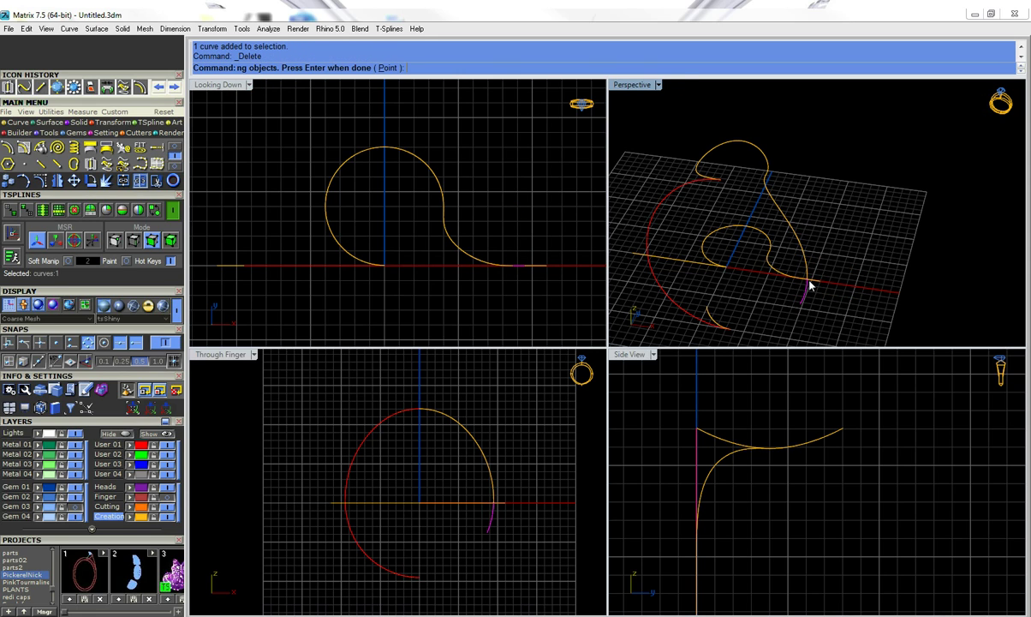
Move the right shoulder, right blend, large arc and lower-left arc 3D curves to the User 01 layer.
left_click(803, 256)
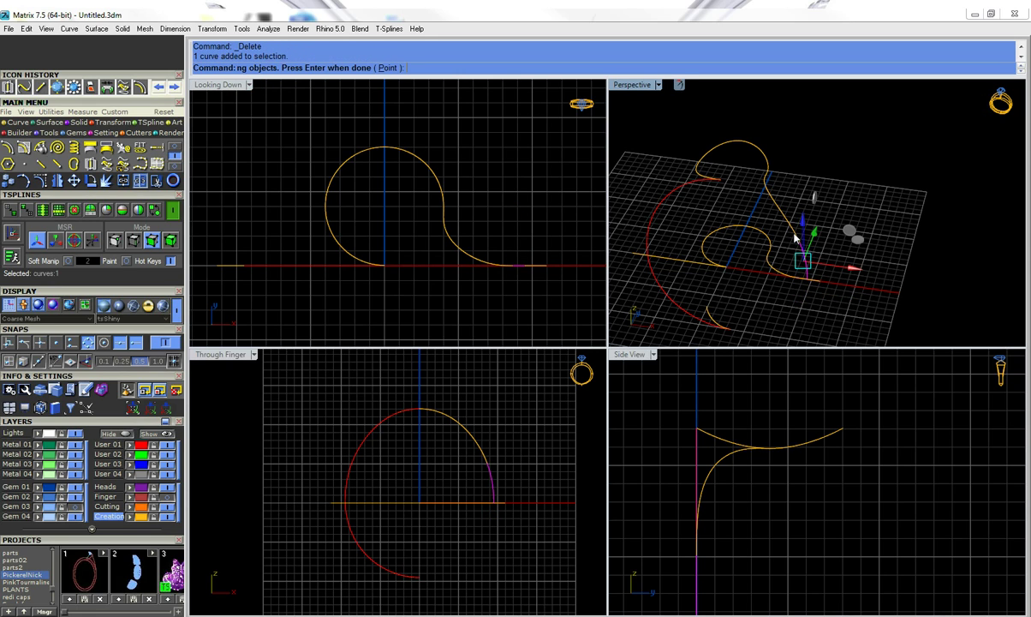
left_click(773, 208)
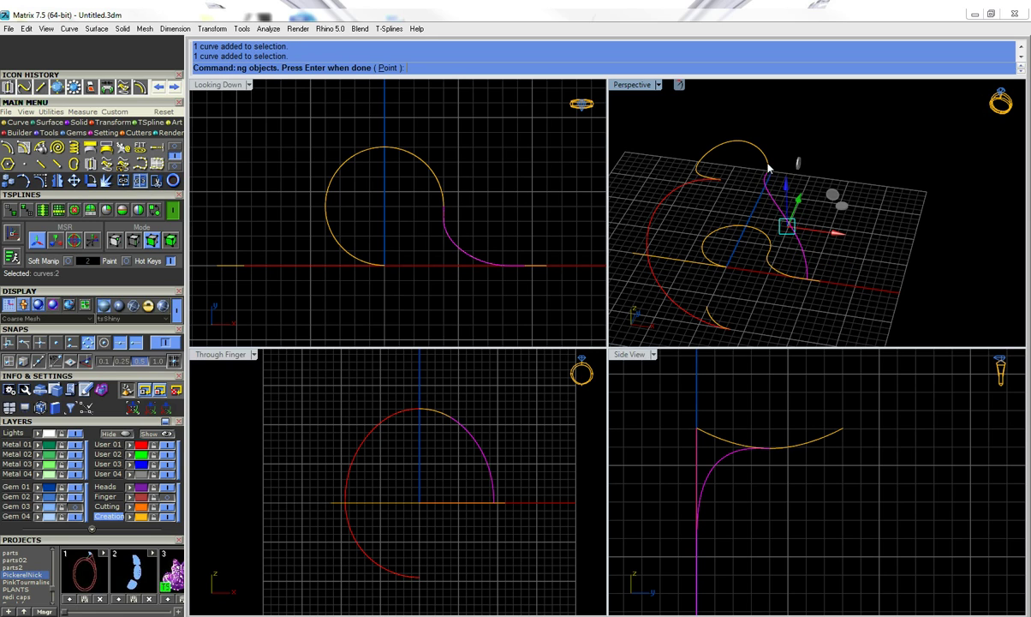
left_click(760, 149)
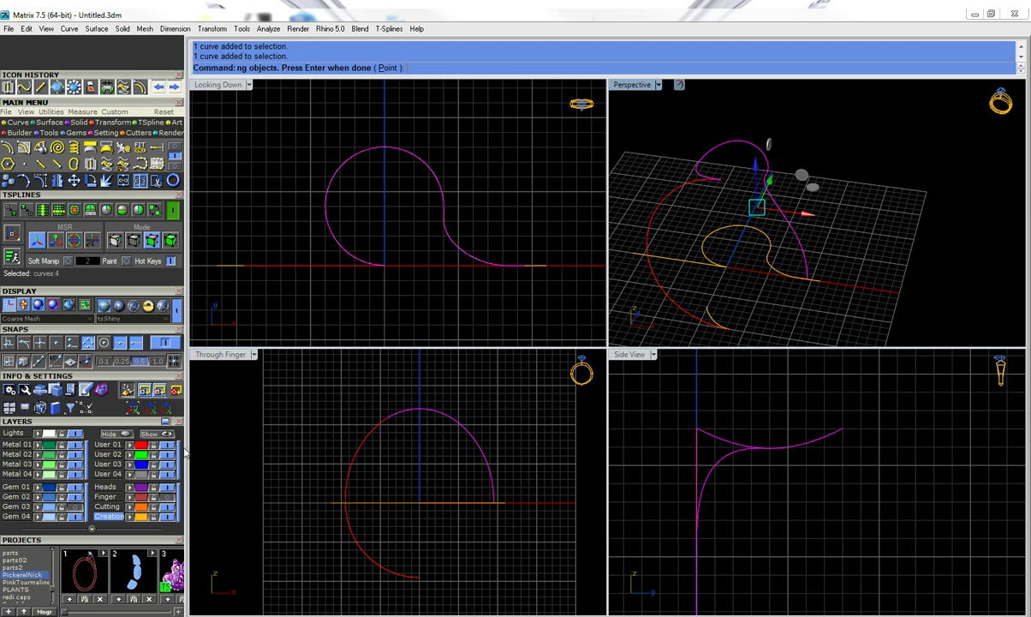
key("Return")
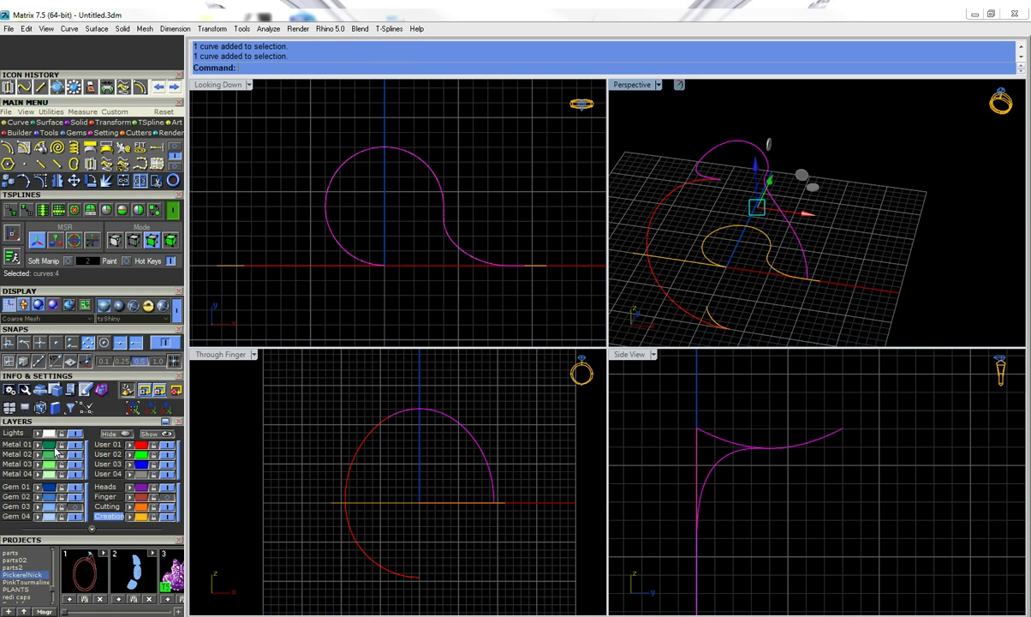
Make Metal 01 the current layer and hide the Creation layer.
left_click(20, 446)
left_click(168, 517)
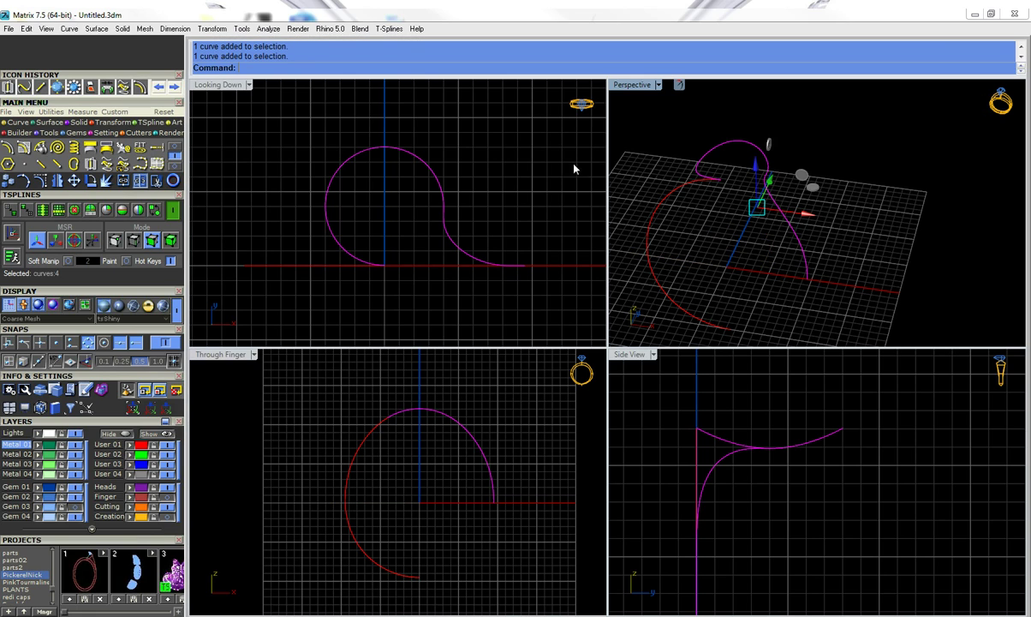
key("Escape")
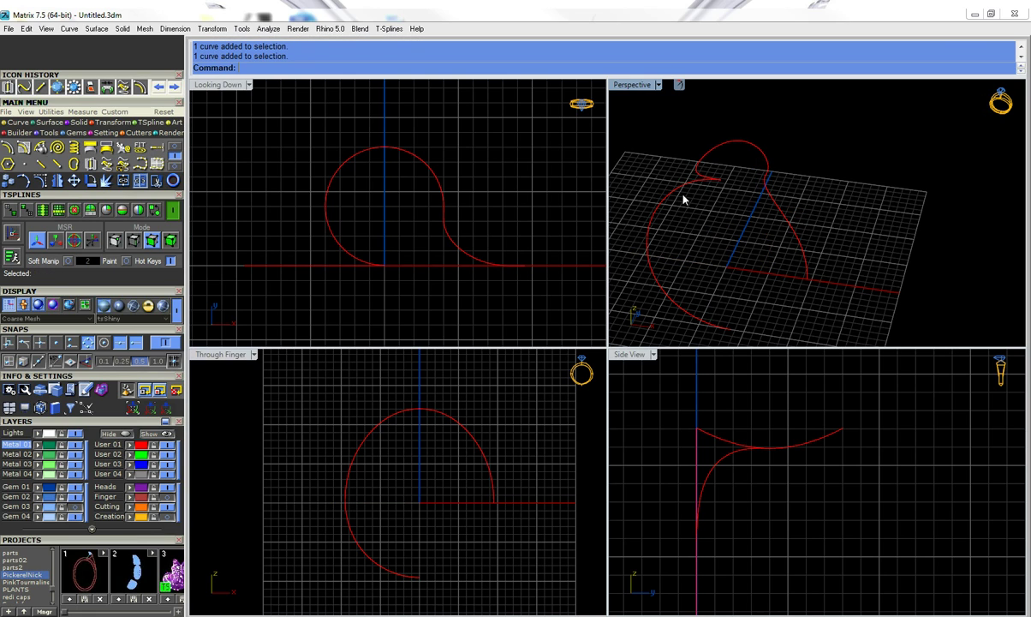
Split the left half-ring curve at its midpoint with the Point option and delete the lower piece.
left_click(671, 304)
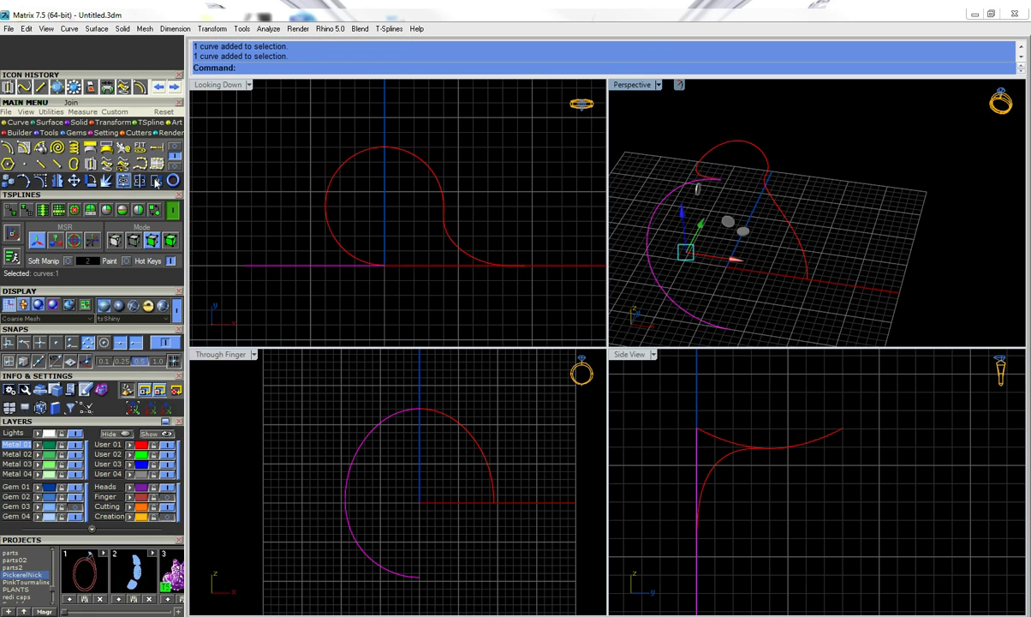
left_click(131, 170)
left_click(282, 68)
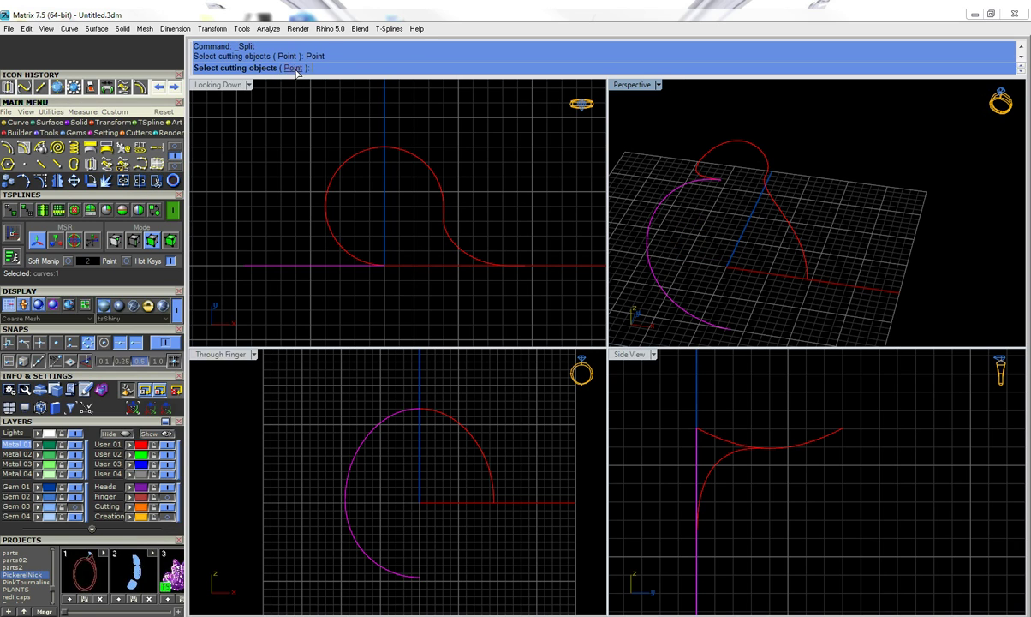
left_click(648, 262)
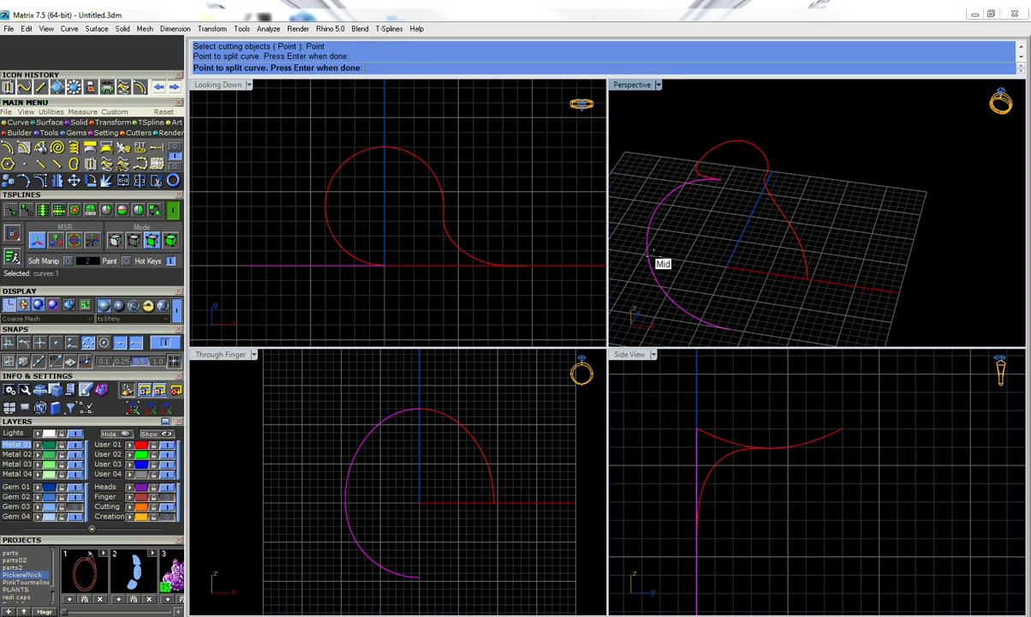
key("Return")
left_click(658, 284)
key("Delete")
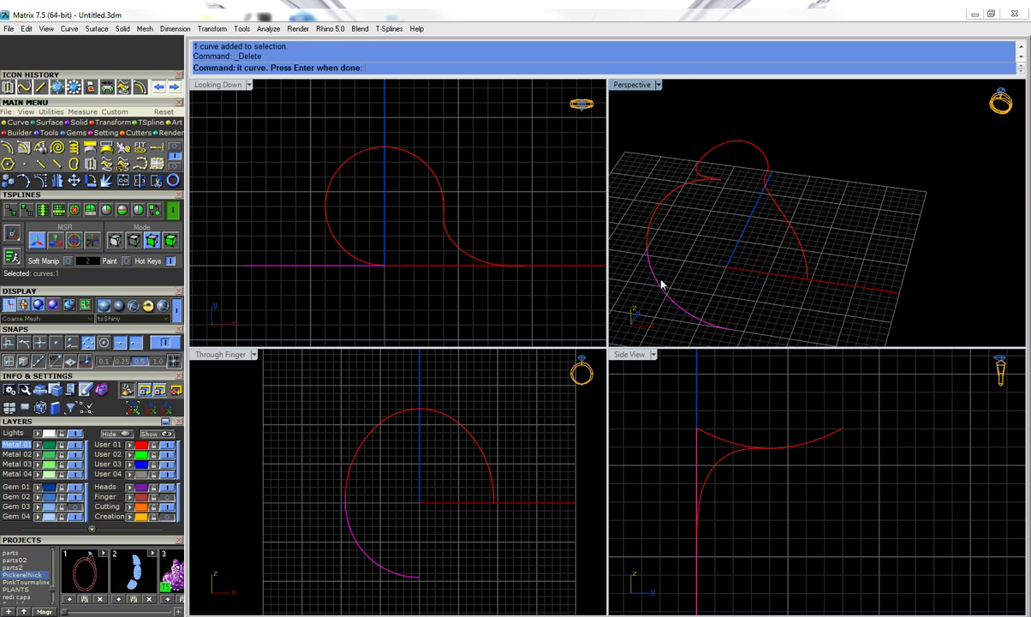
Show the Finger layer and move the outside ring rail to the hidden Creation layer.
double_click(632, 84)
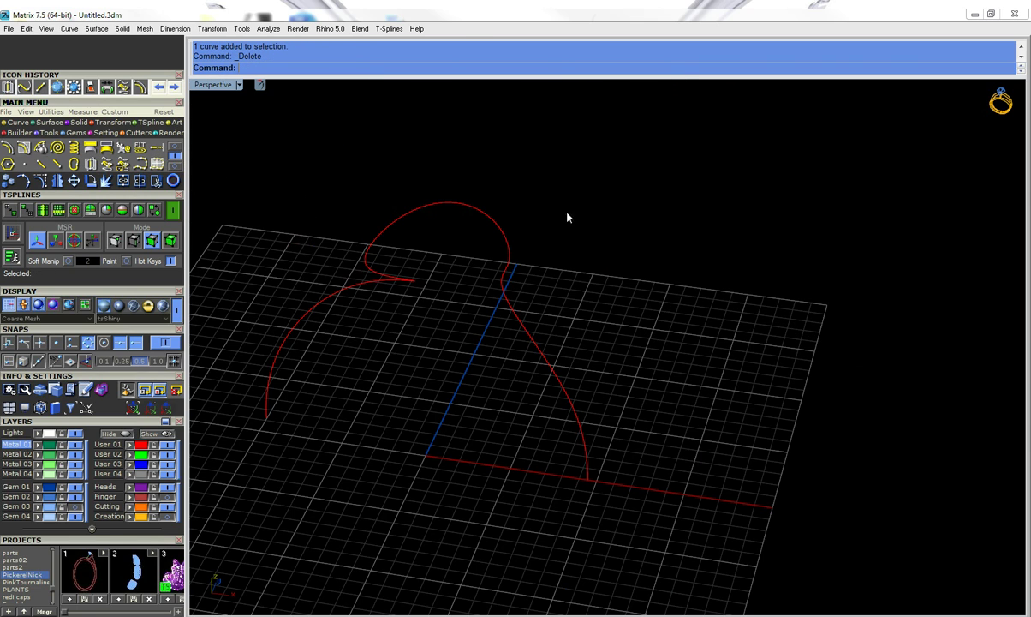
double_click(201, 84)
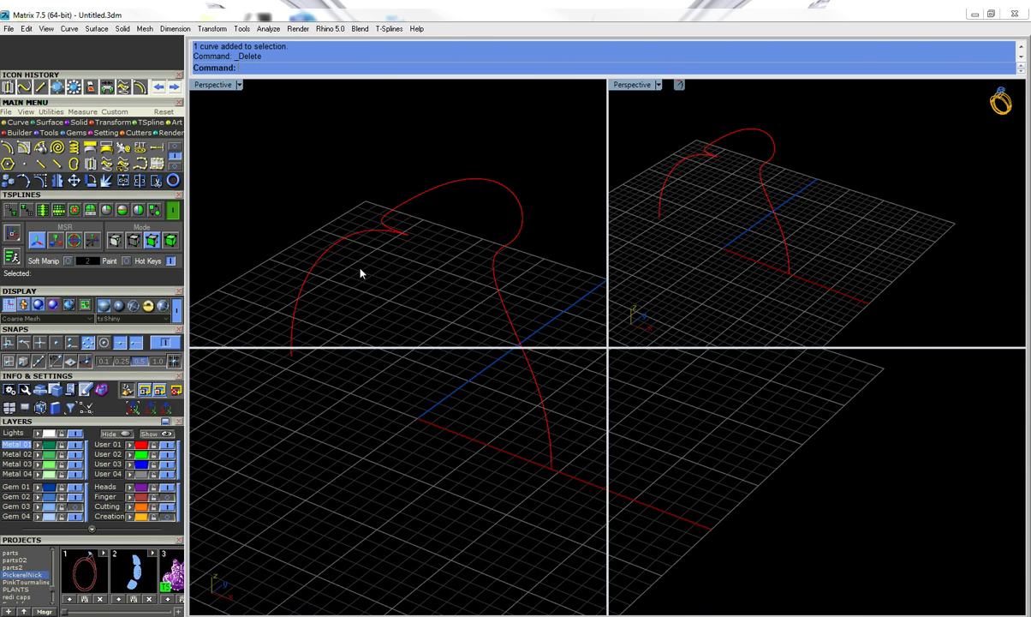
left_click(172, 496)
left_click(382, 426)
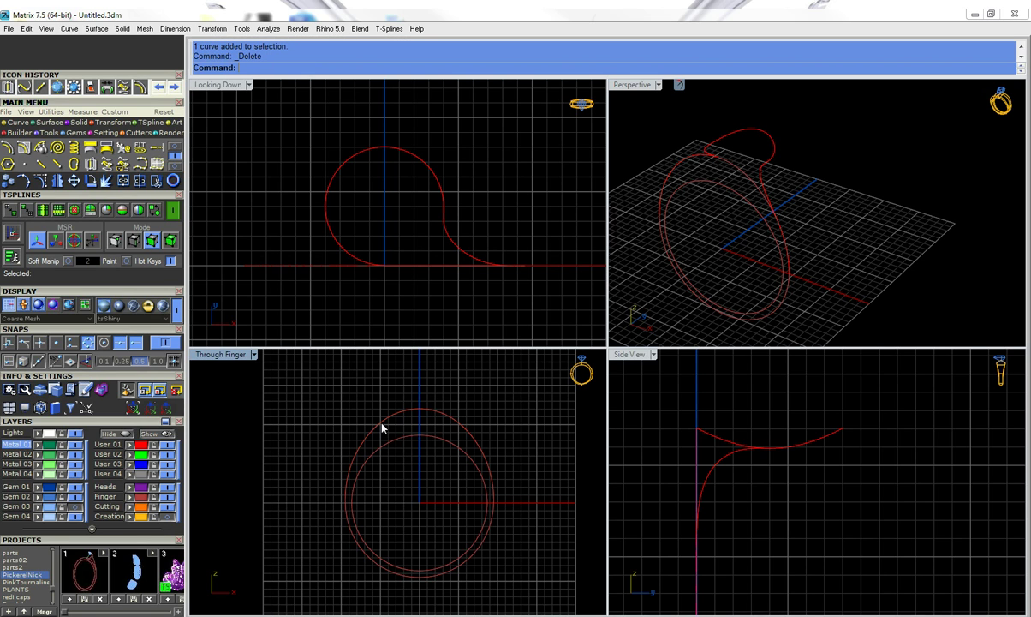
left_click(382, 576)
left_click(383, 577)
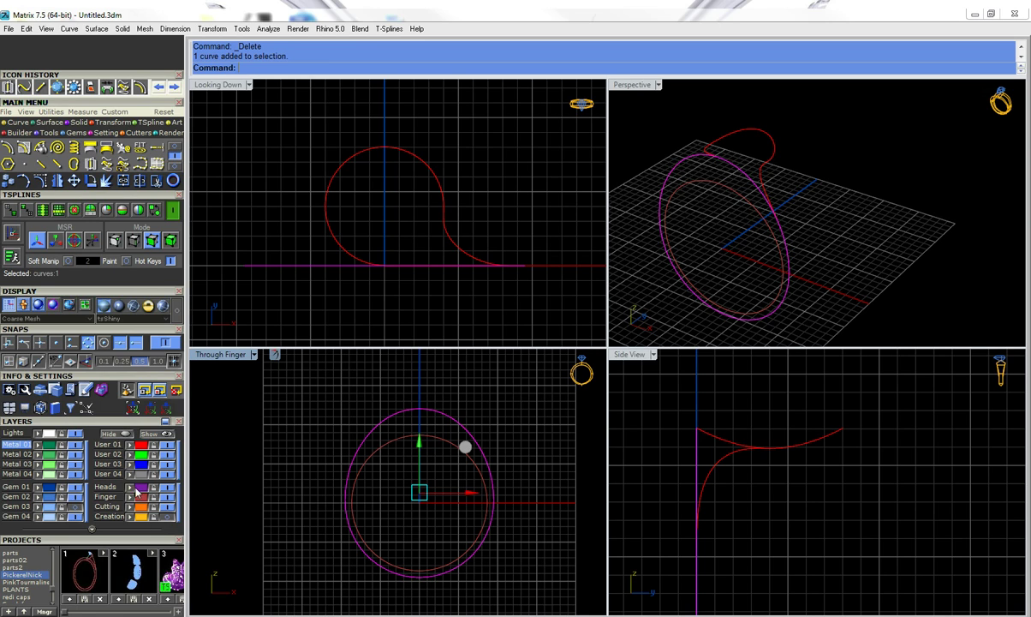
key("Escape")
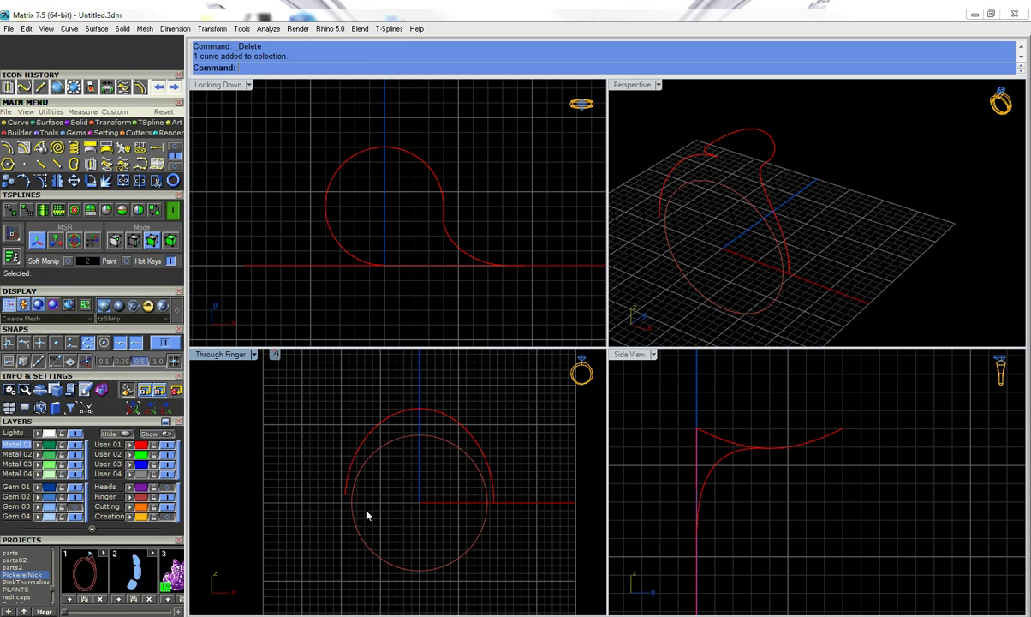
Show the Gem 03 layer and hide the 3D outline curves on User 01.
left_click(80, 507)
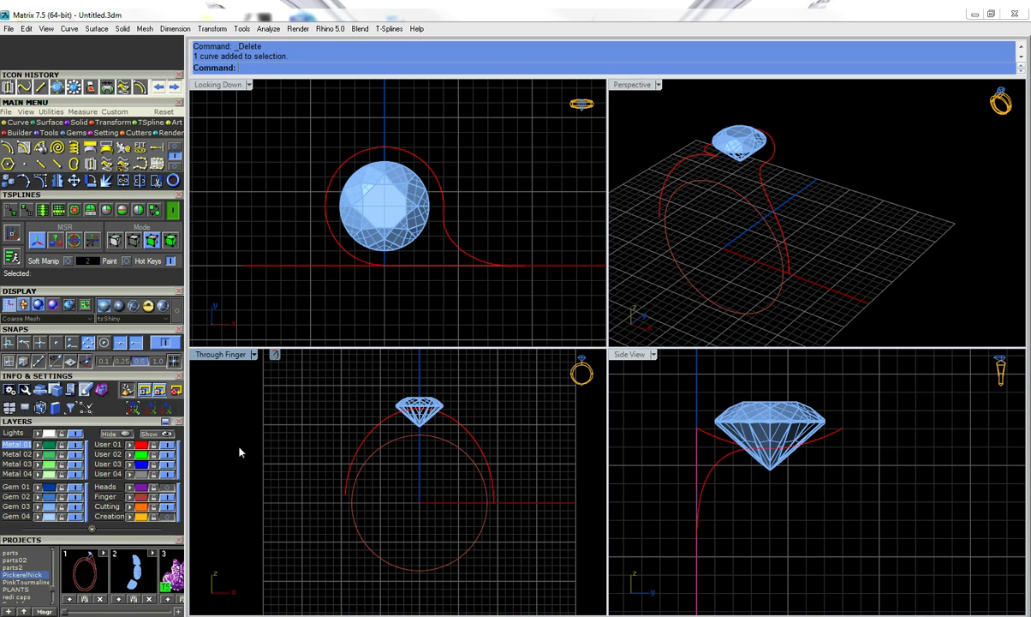
left_click(172, 444)
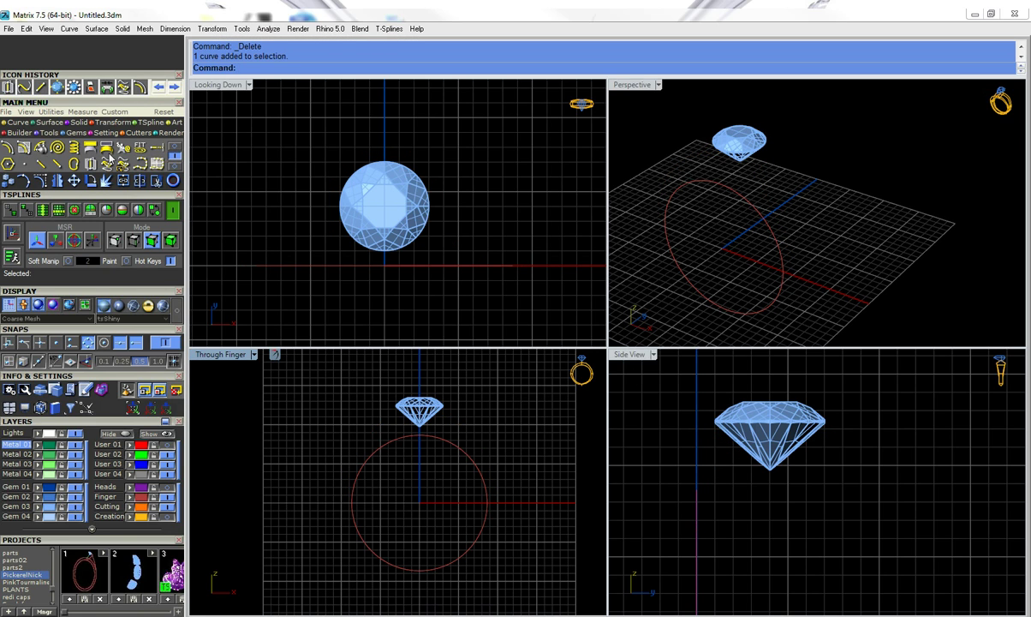
Append a tall rectangular T-Splines face in the Side View, touching the gem's left edge and extending above and below the gem.
left_click(43, 121)
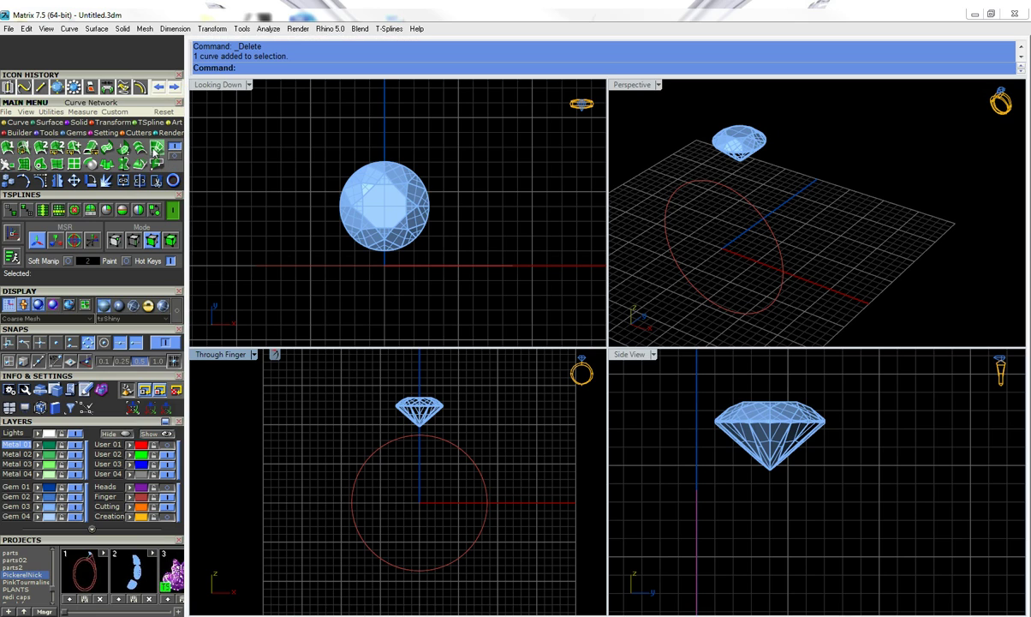
left_click(142, 122)
left_click(158, 148)
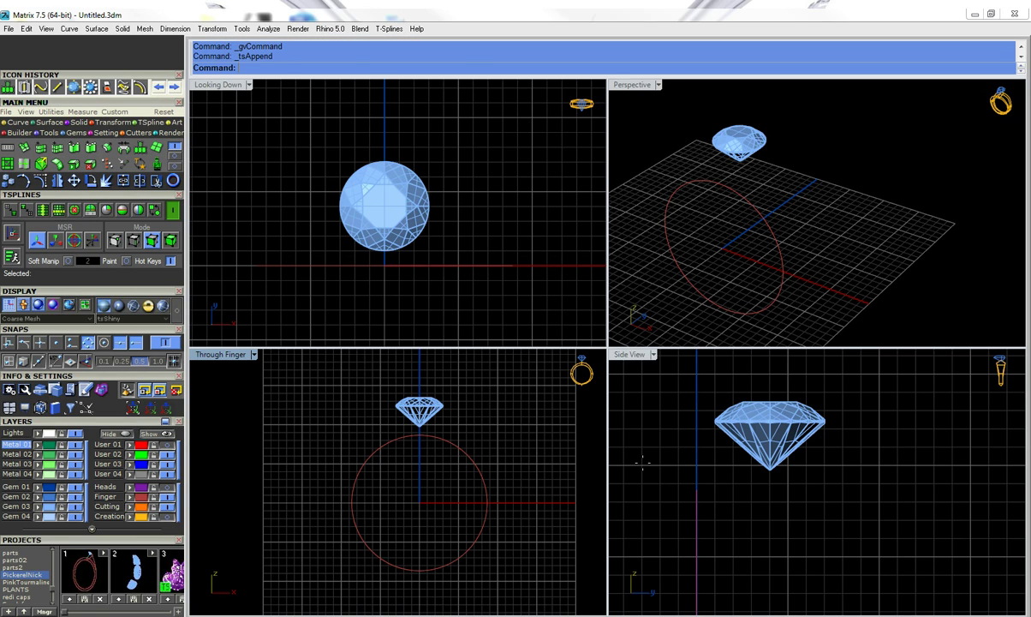
double_click(636, 355)
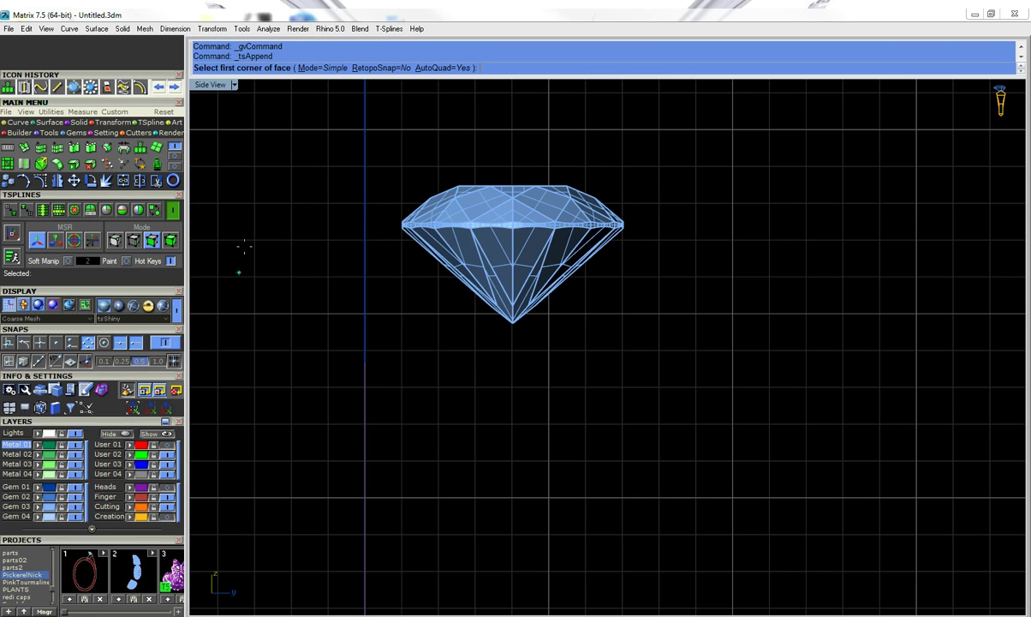
left_click(331, 165)
left_click(402, 167)
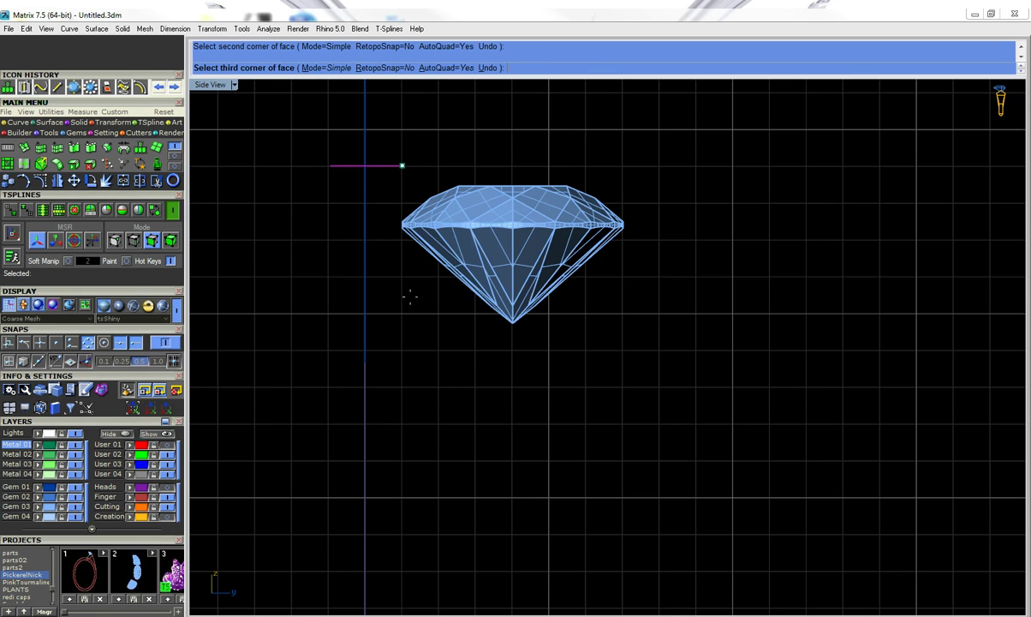
left_click(402, 363)
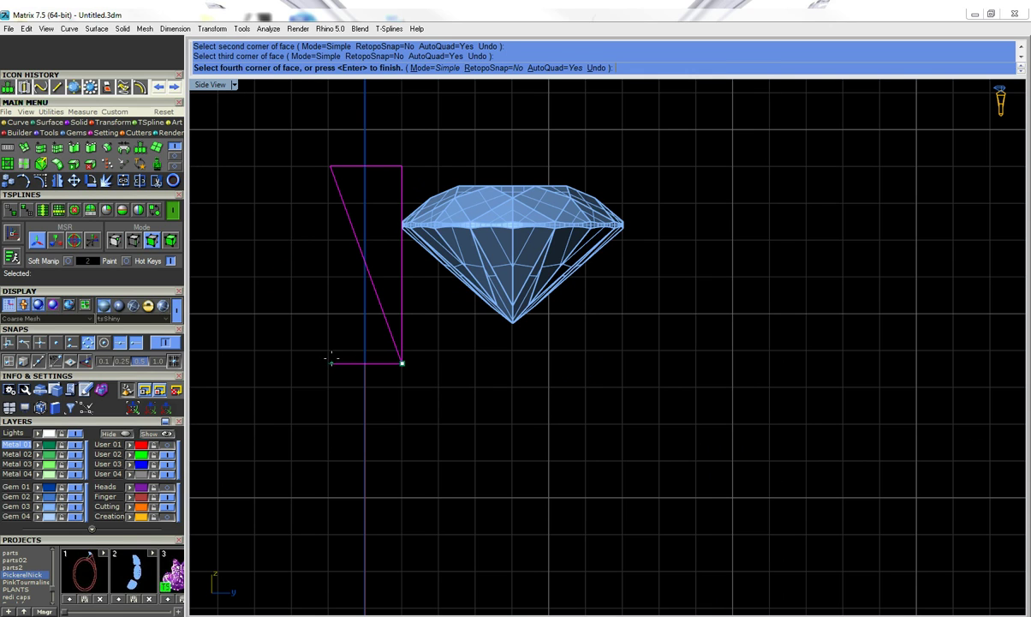
left_click(331, 363)
key("Return")
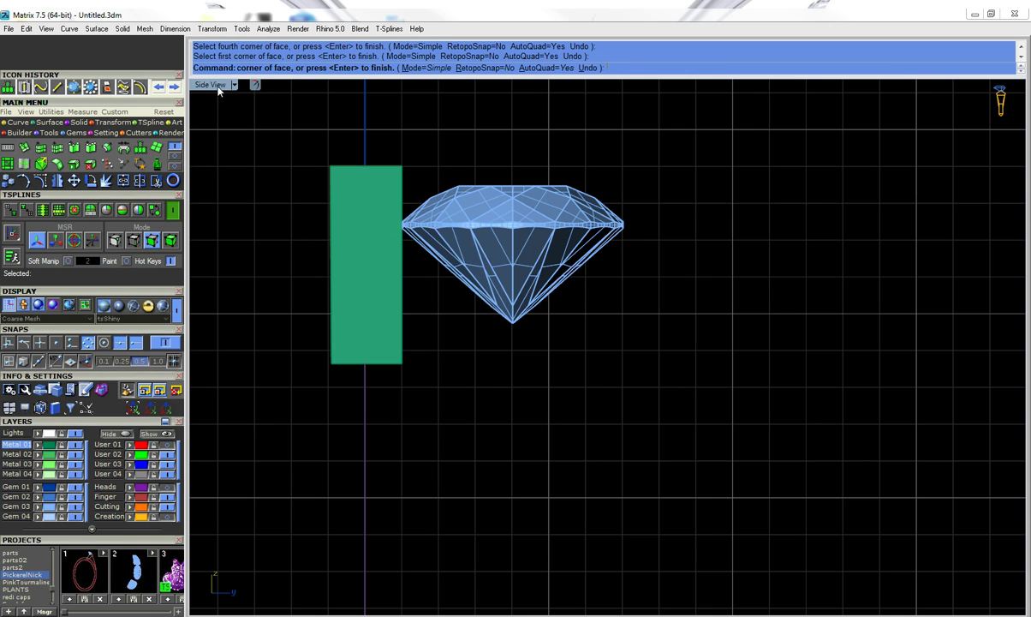
double_click(214, 86)
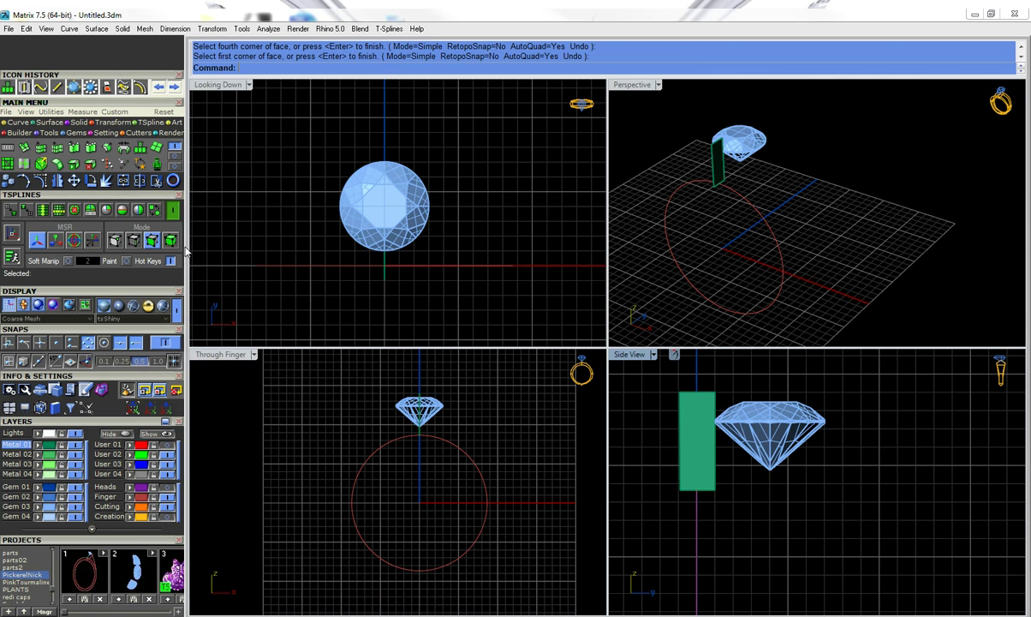
Rotate the T-Splines face about the gem's culet with Copy=Yes, placing copies on the gem's left and right sides in the Looking Down view.
left_click(720, 175)
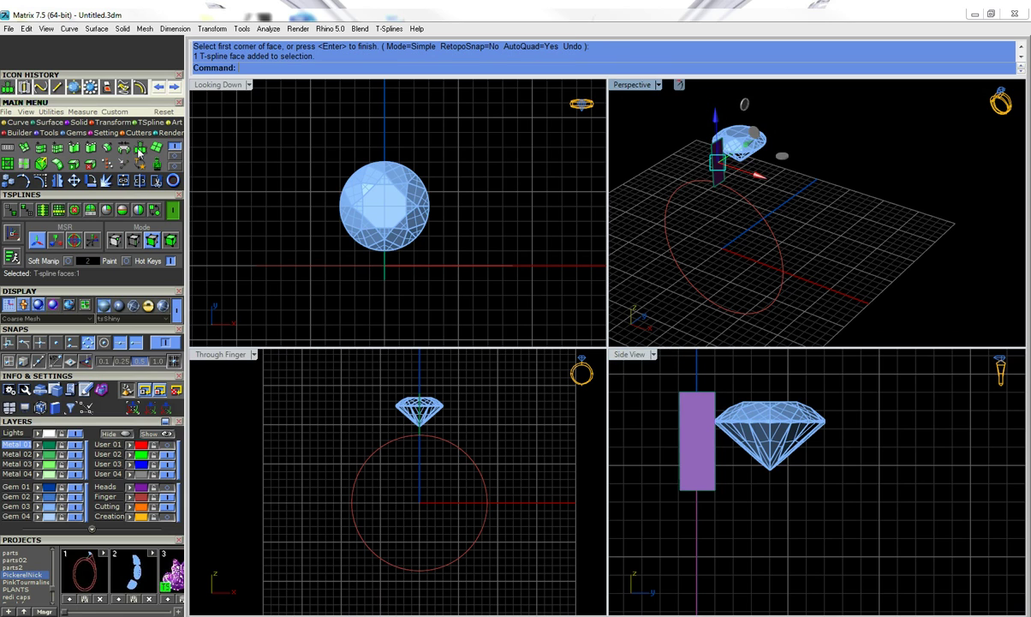
left_click(87, 176)
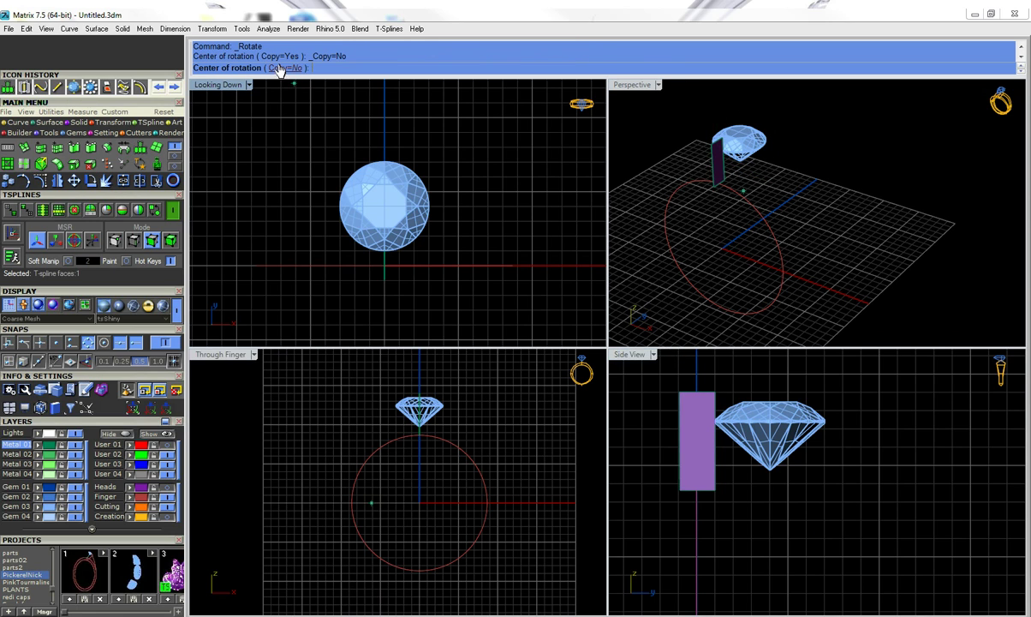
left_click(283, 68)
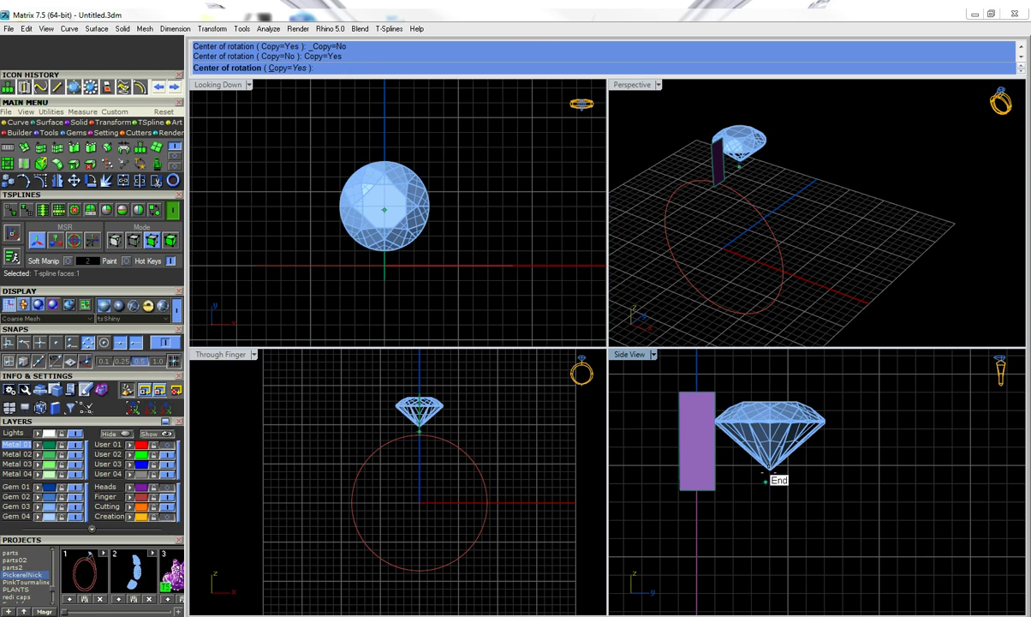
left_click(770, 470)
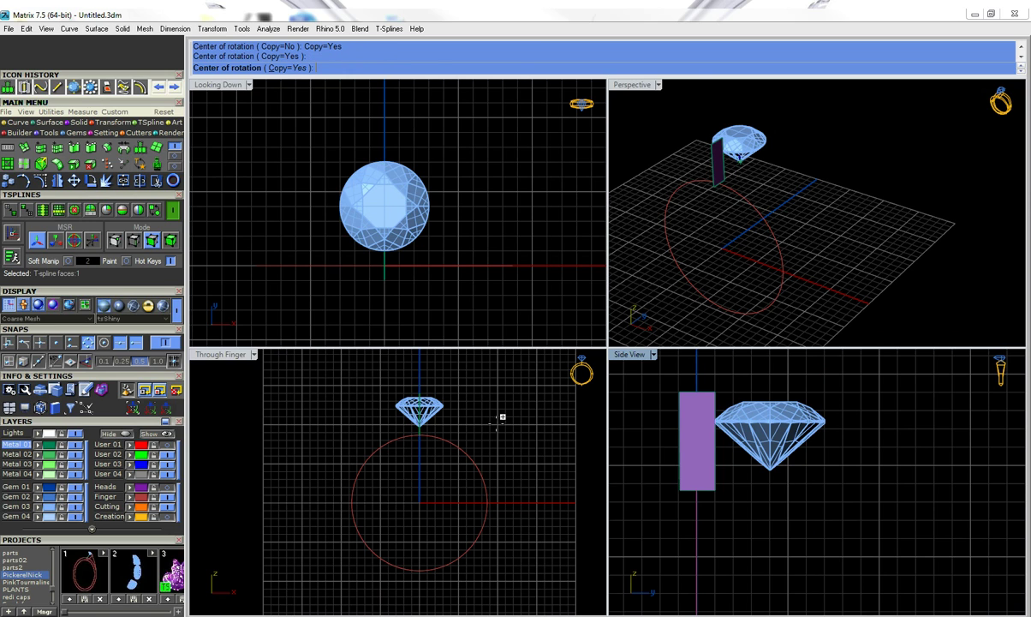
left_click(385, 316)
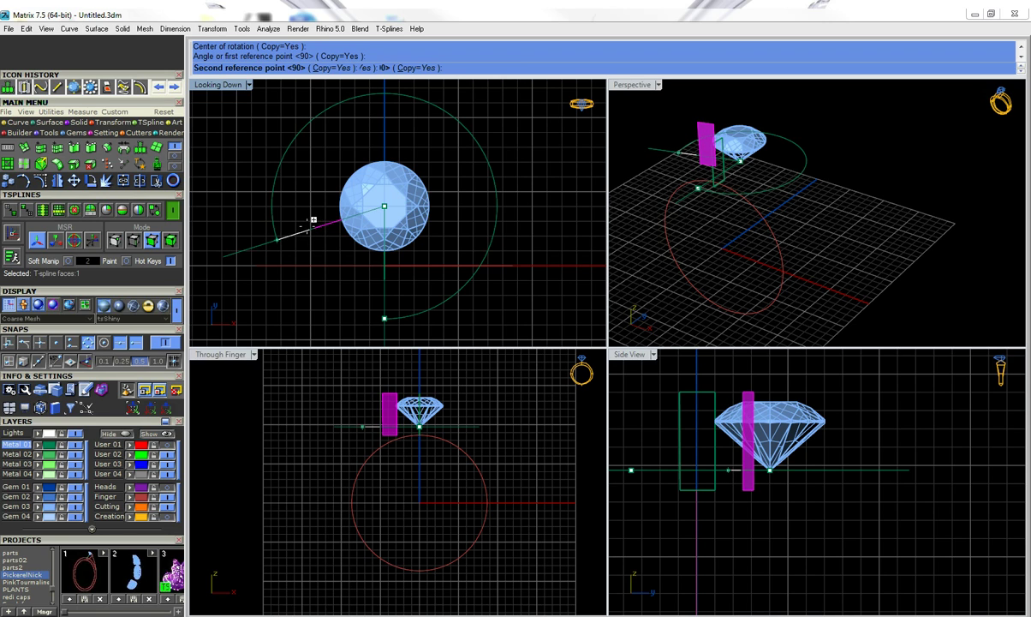
left_click(314, 215)
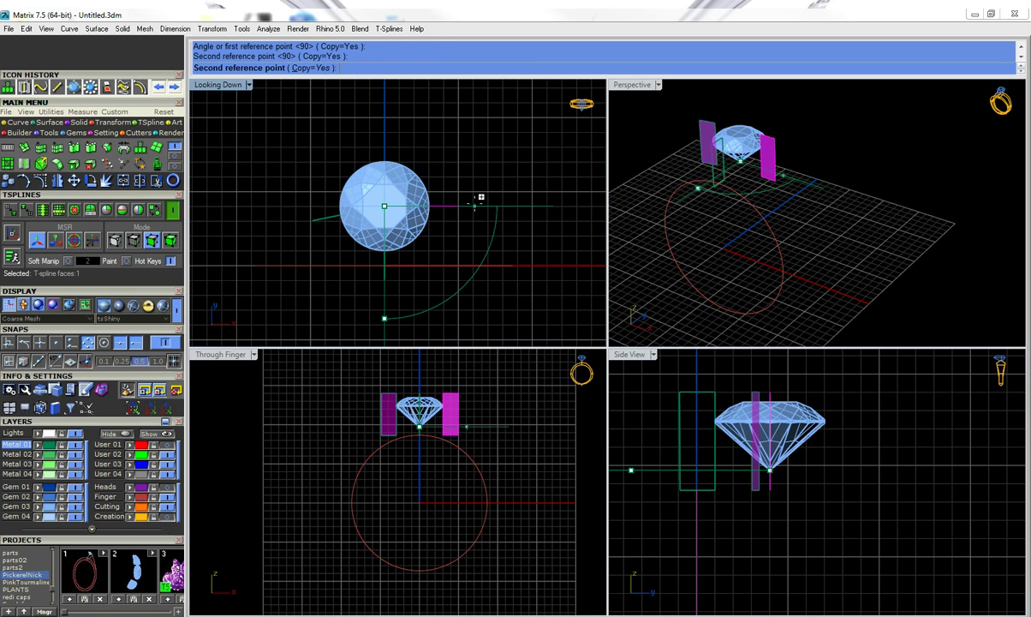
left_click(516, 173)
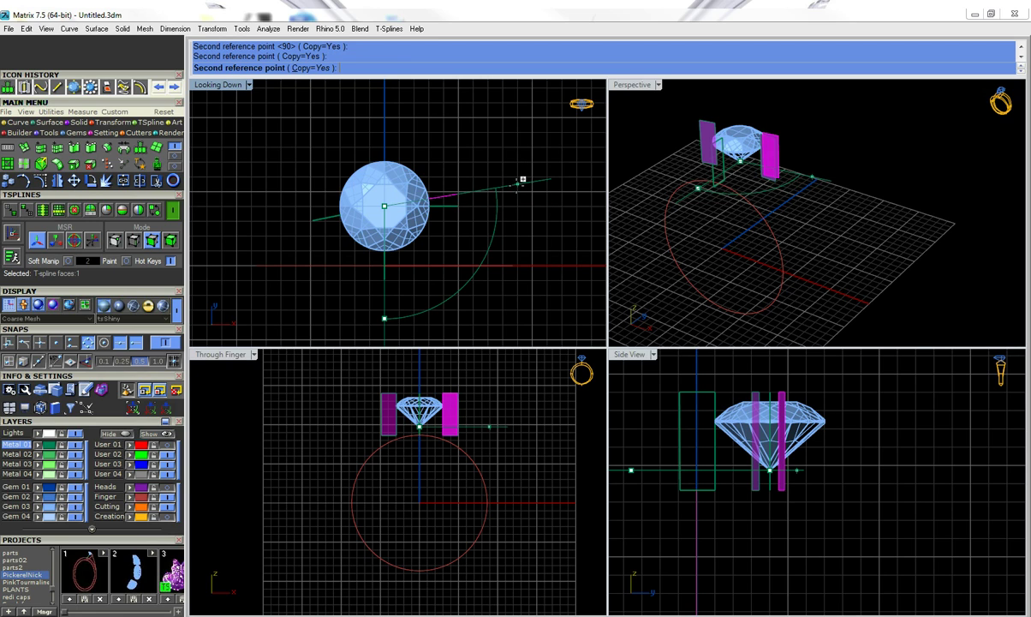
left_click(516, 185)
right_click(517, 236)
key("Escape")
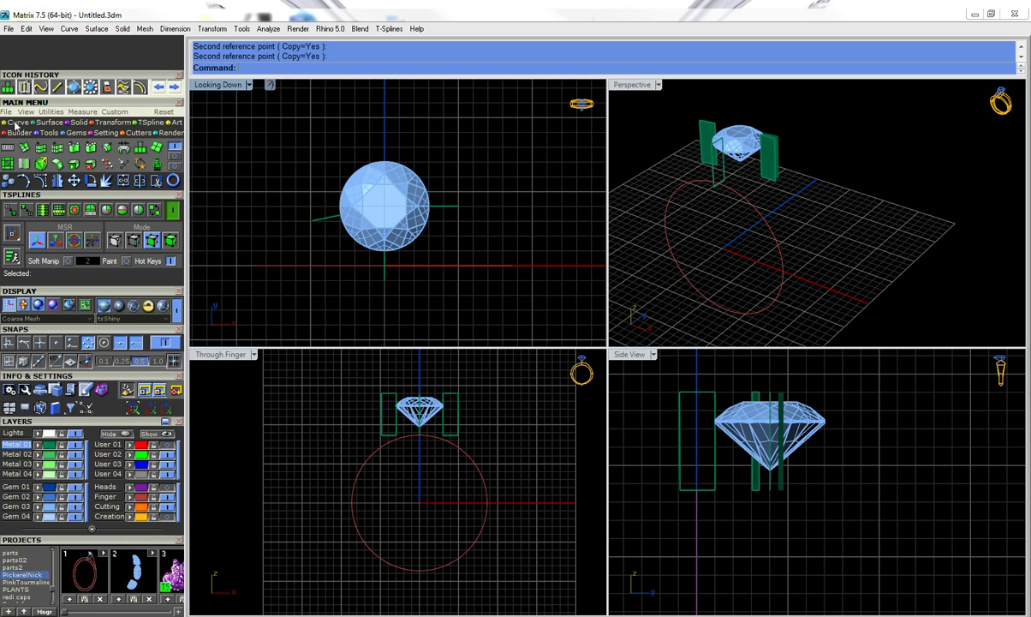
Start appending a T-Splines face outside the finger circle's left side in the Looking Down view, with a first edge 1.5 long.
left_click(139, 146)
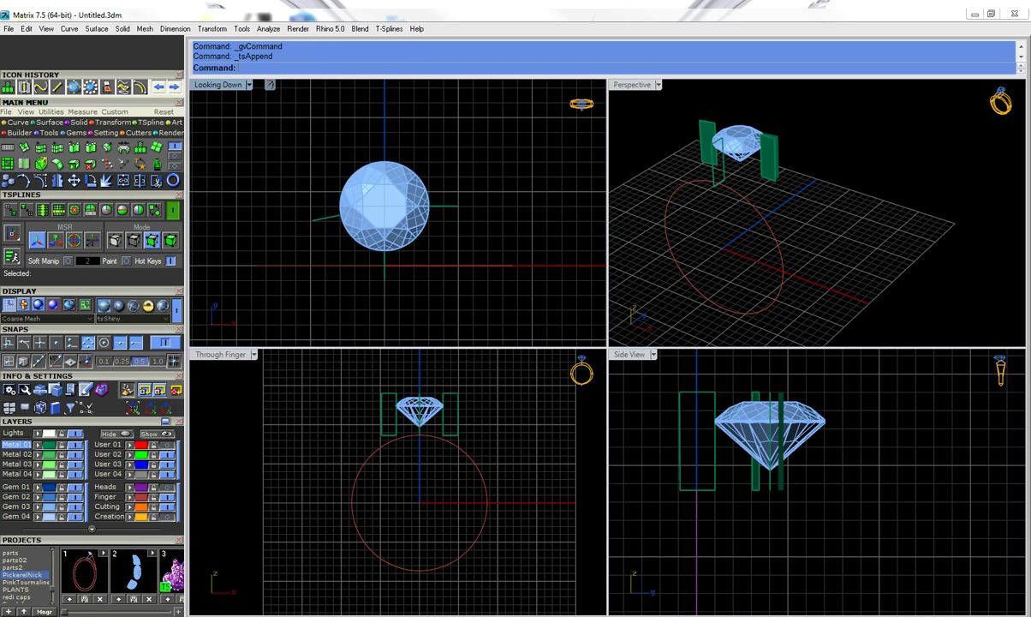
scroll(259, 314, "up", 4)
scroll(267, 276, "up", 1)
scroll(289, 212, "up", 1)
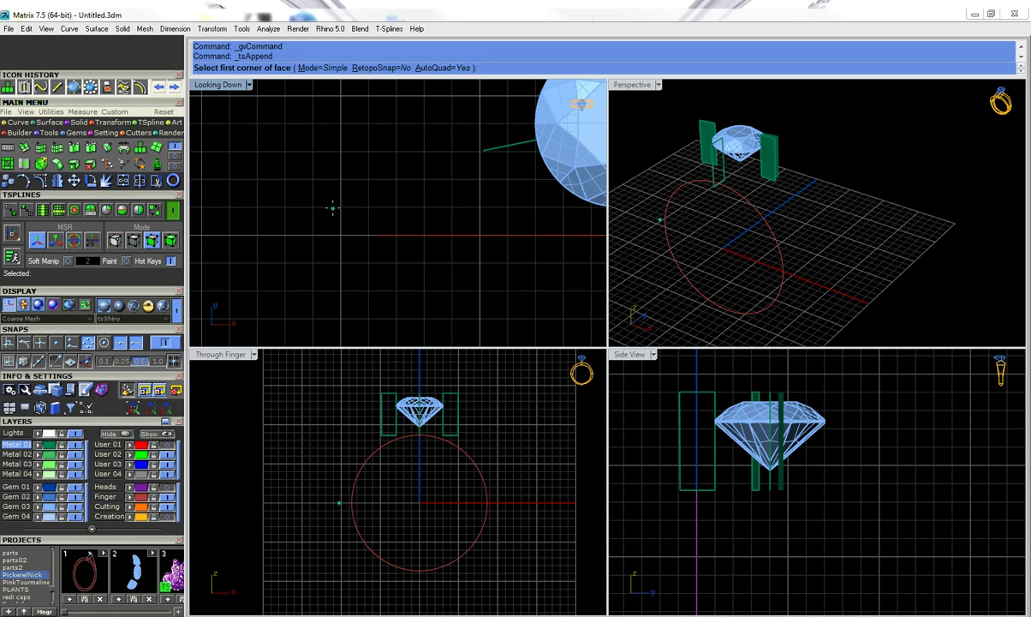
left_click(375, 206)
type("1.5")
key("Return")
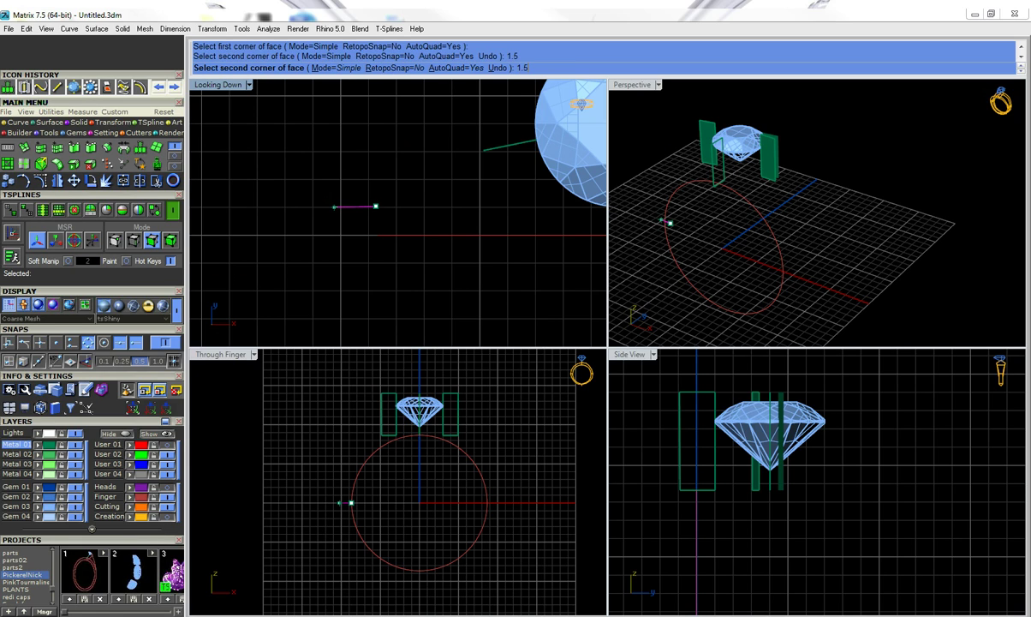
left_click(335, 206)
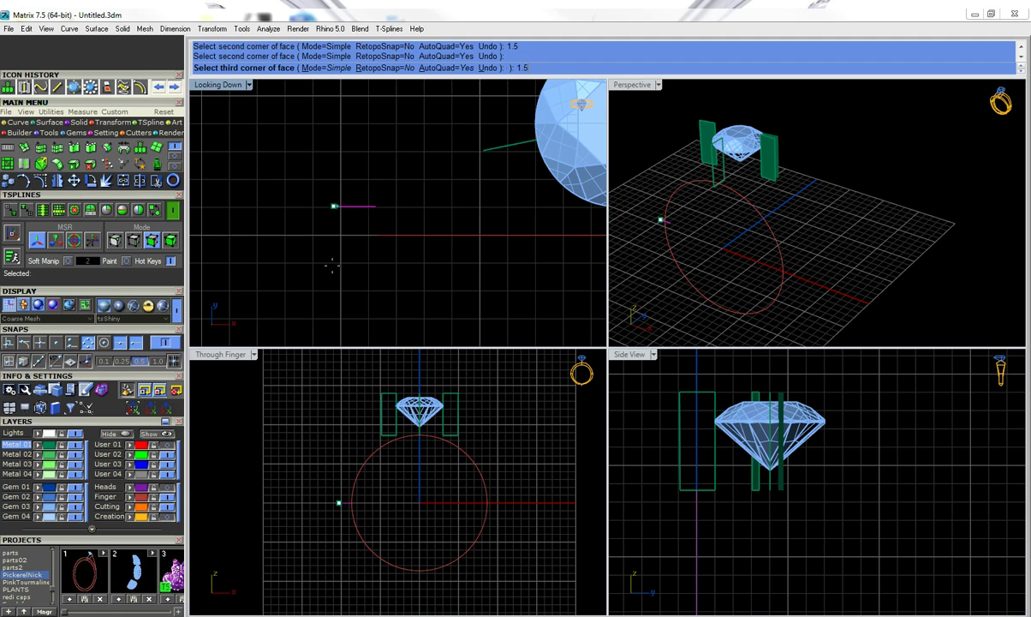
Complete the rectangular face with a side edge of 2 and an opposite edge of 1.5, and finish appending.
type("2")
key("Return")
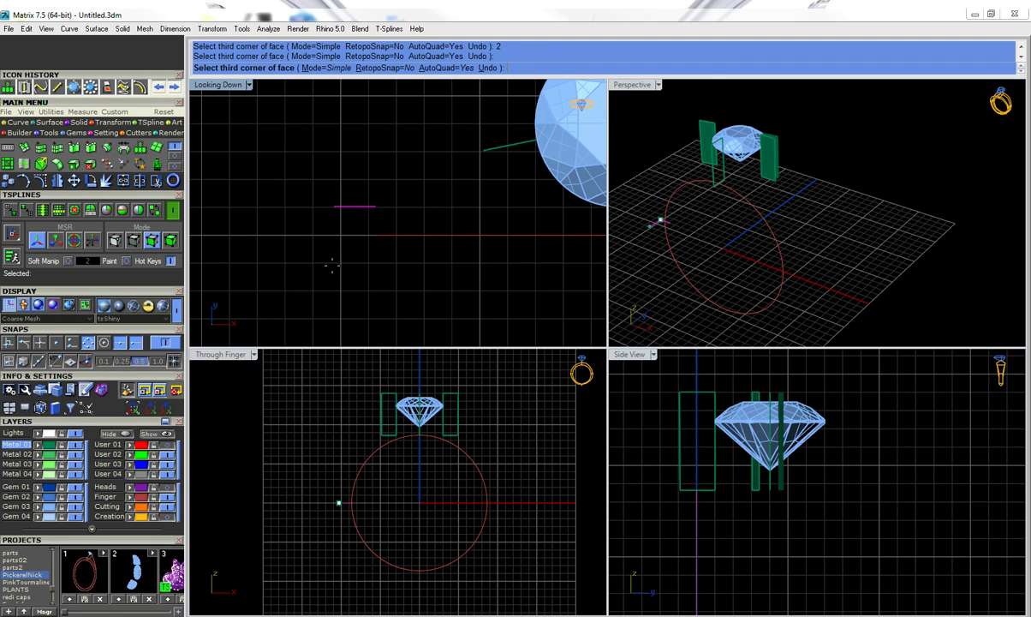
left_click(334, 262)
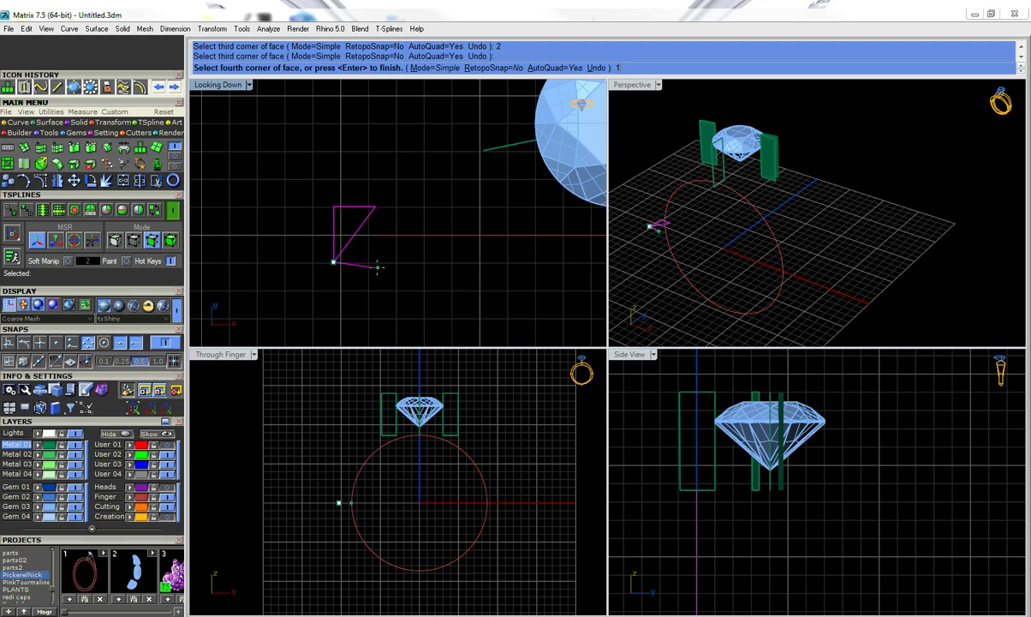
type("1.5")
key("Return")
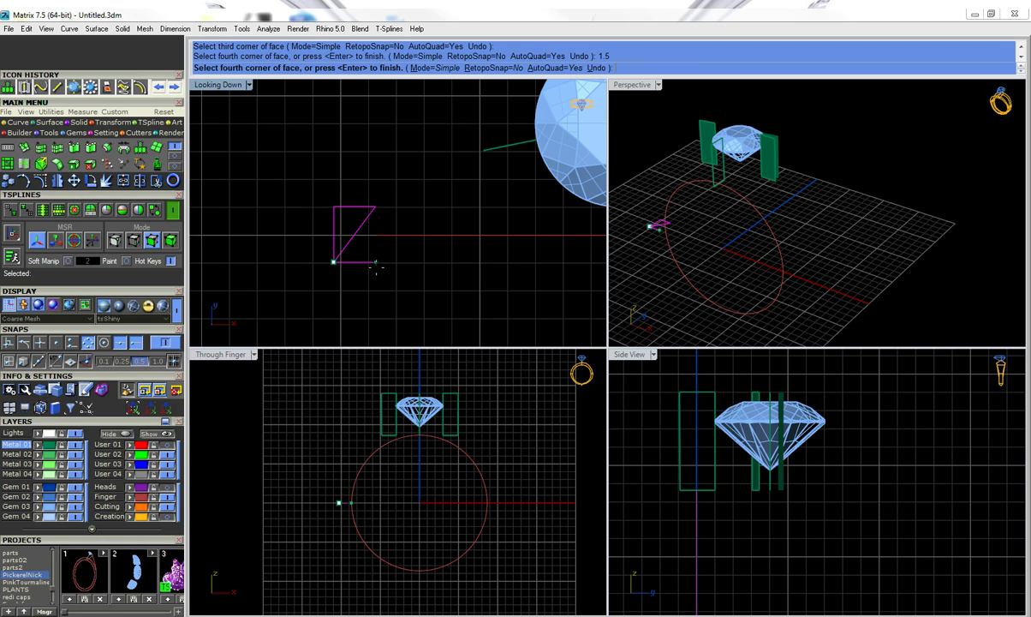
left_click(376, 250)
key("Return")
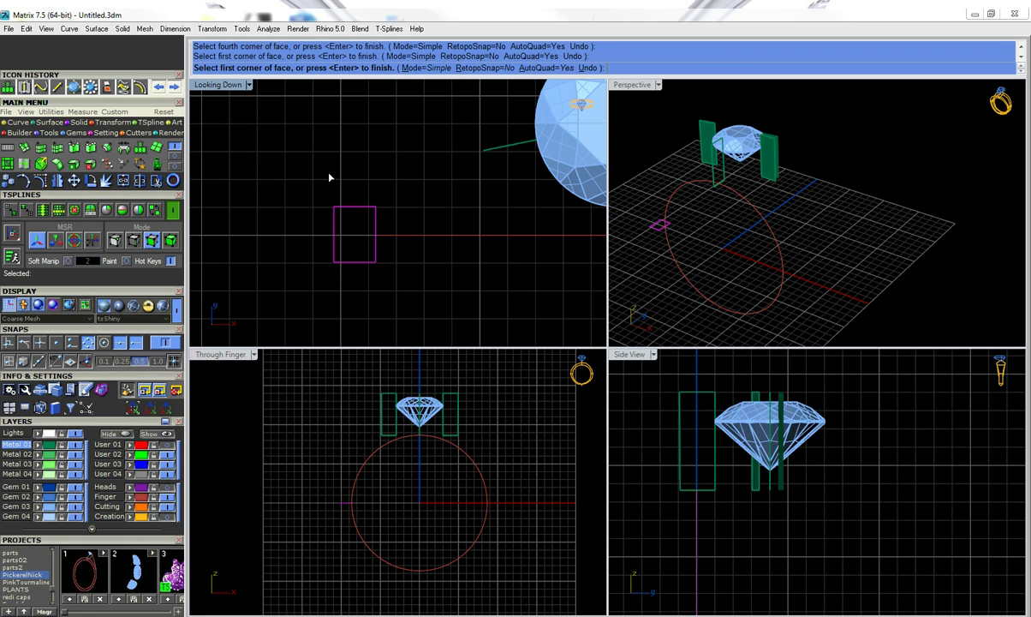
key("Return")
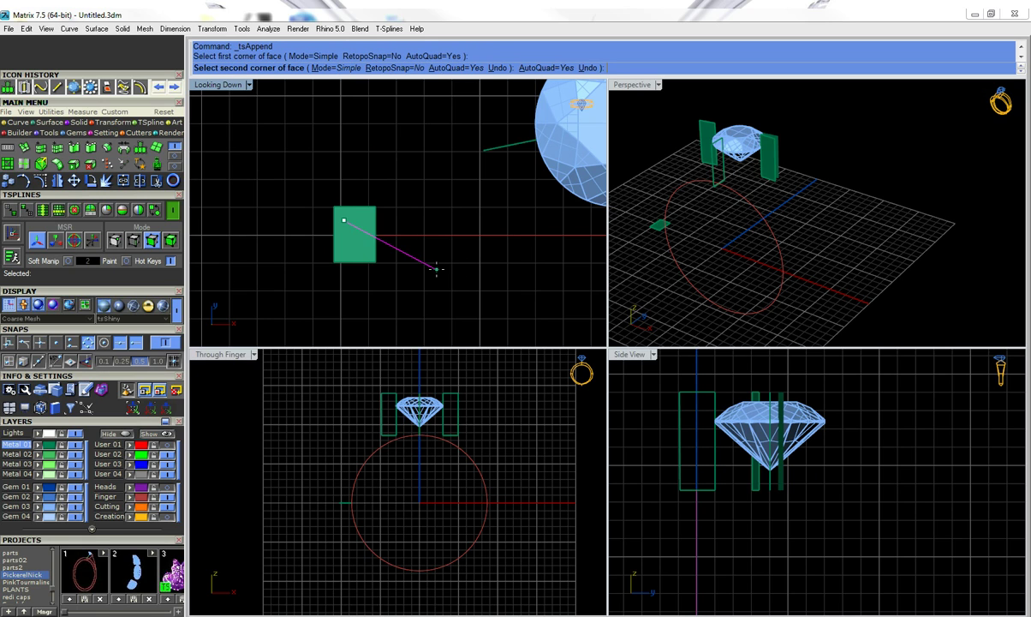
scroll(421, 236, "down", 2)
key("Escape")
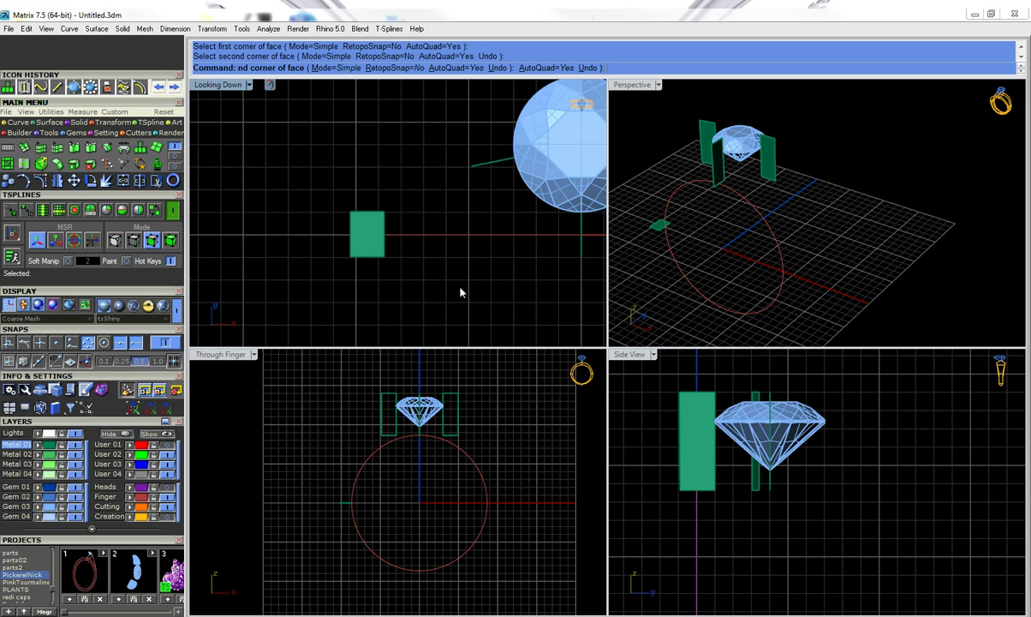
Mirror the small rectangular face through 0,0,0 onto the opposite side of the finger circle.
left_click(373, 233)
scroll(479, 285, "down", 2)
scroll(479, 284, "down", 2)
key("Escape")
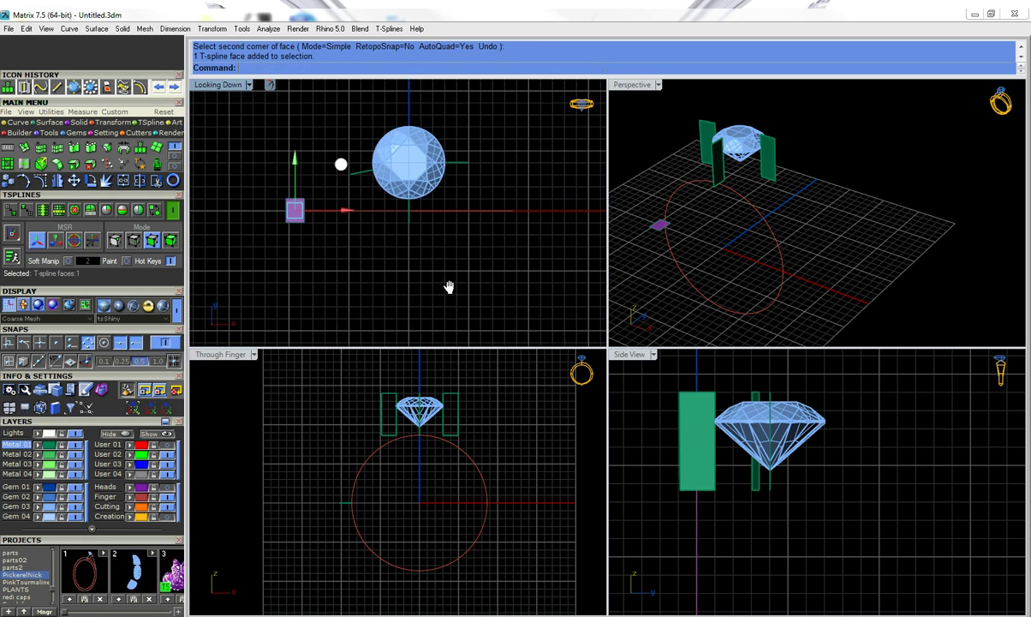
left_click(59, 180)
type("0,0,0")
key("Return")
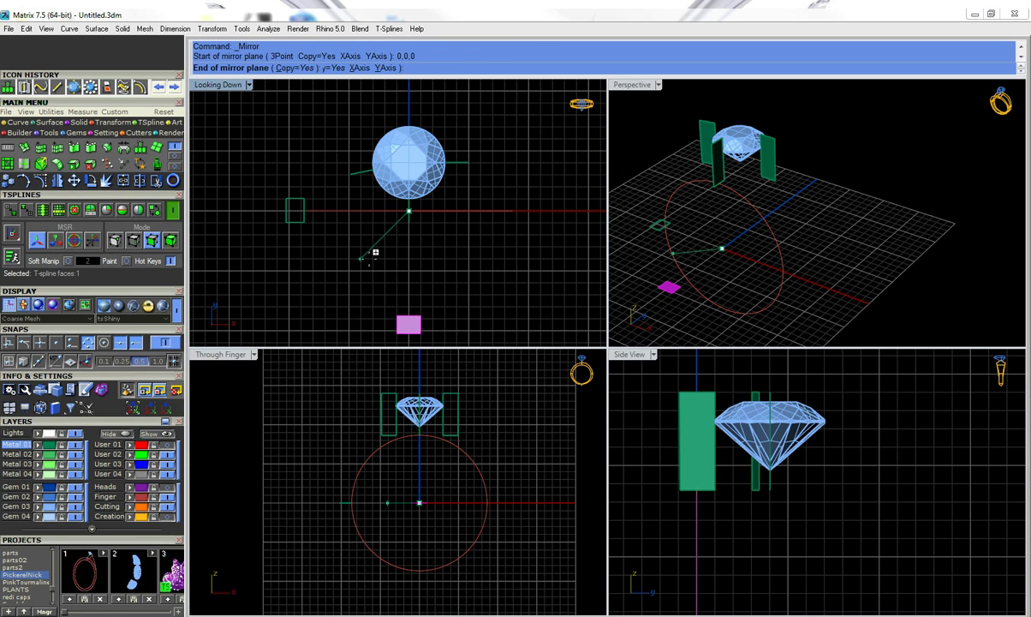
left_click(462, 253)
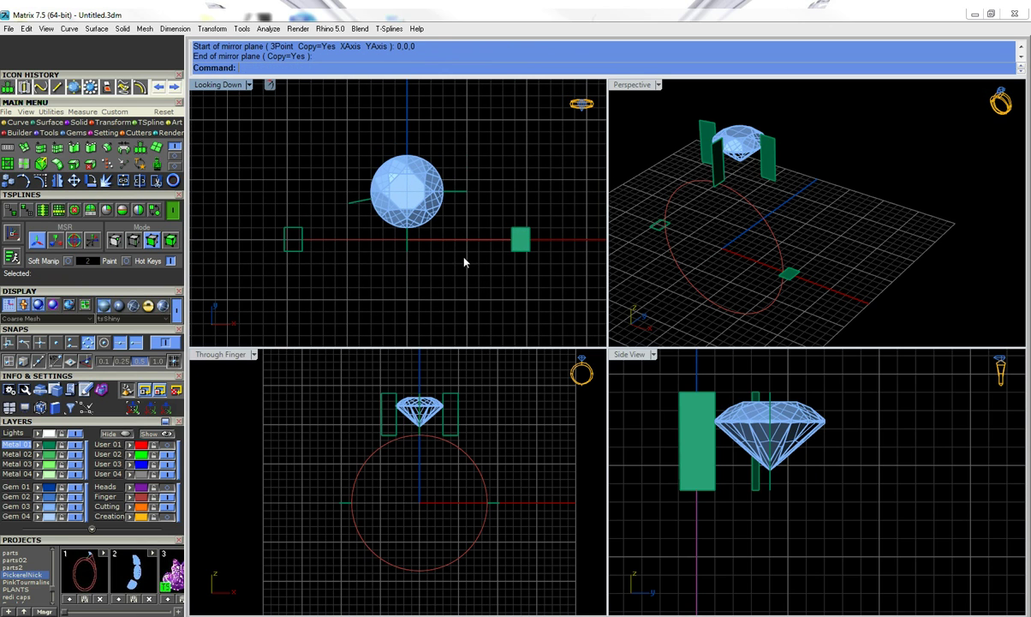
Enlarge the Perspective view, hide the Finger layer and show the 3D outline curves on User 01.
double_click(633, 85)
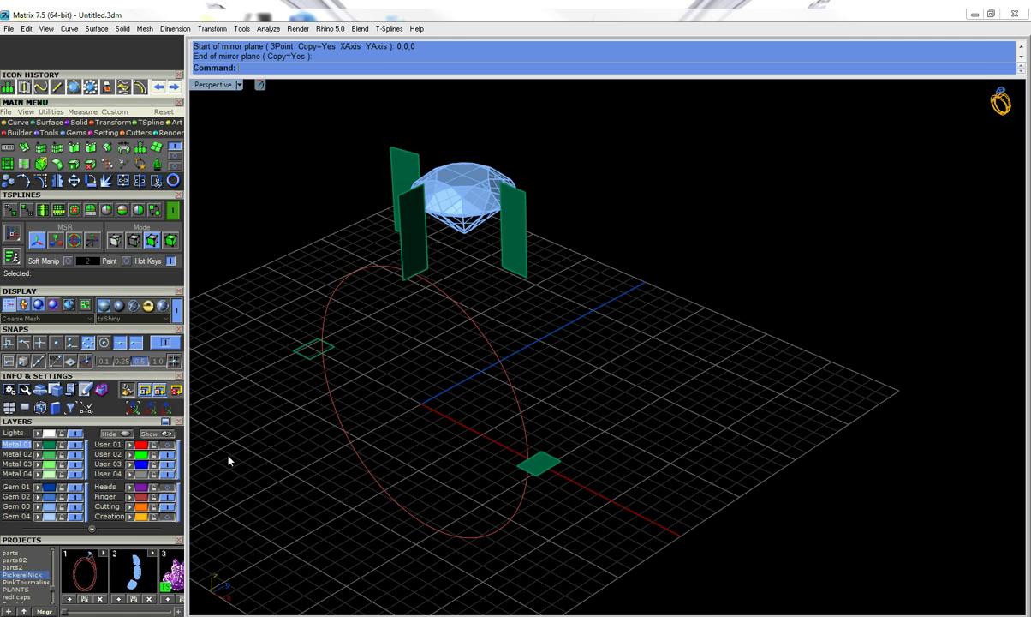
left_click(161, 498)
left_click(169, 444)
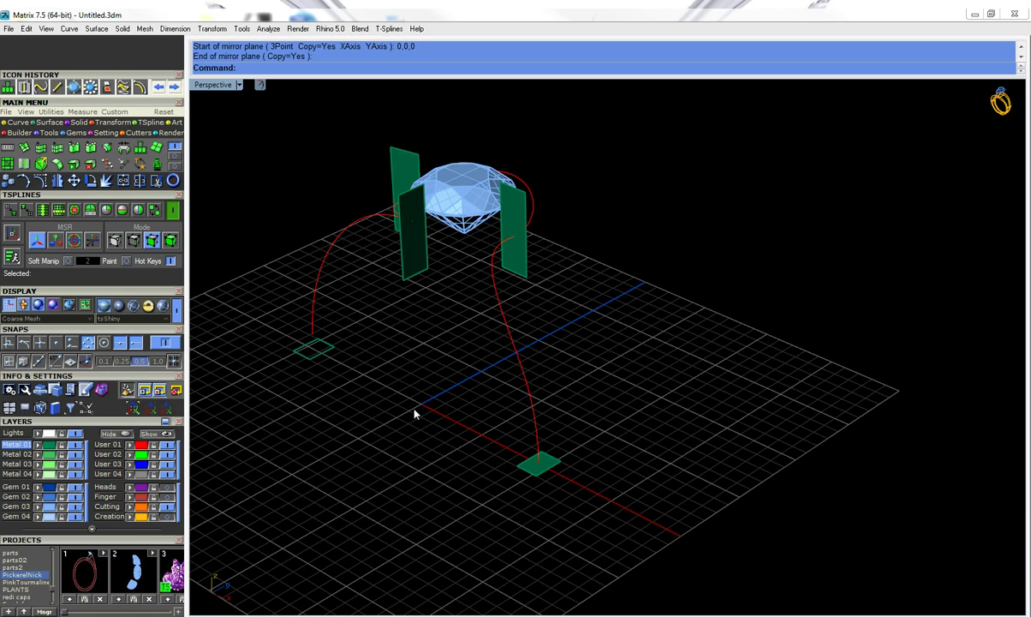
Join the two curve segments that run from the right gem-side face down to the right horizontal face.
left_click(512, 353)
right_click_drag(651, 255, 557, 419)
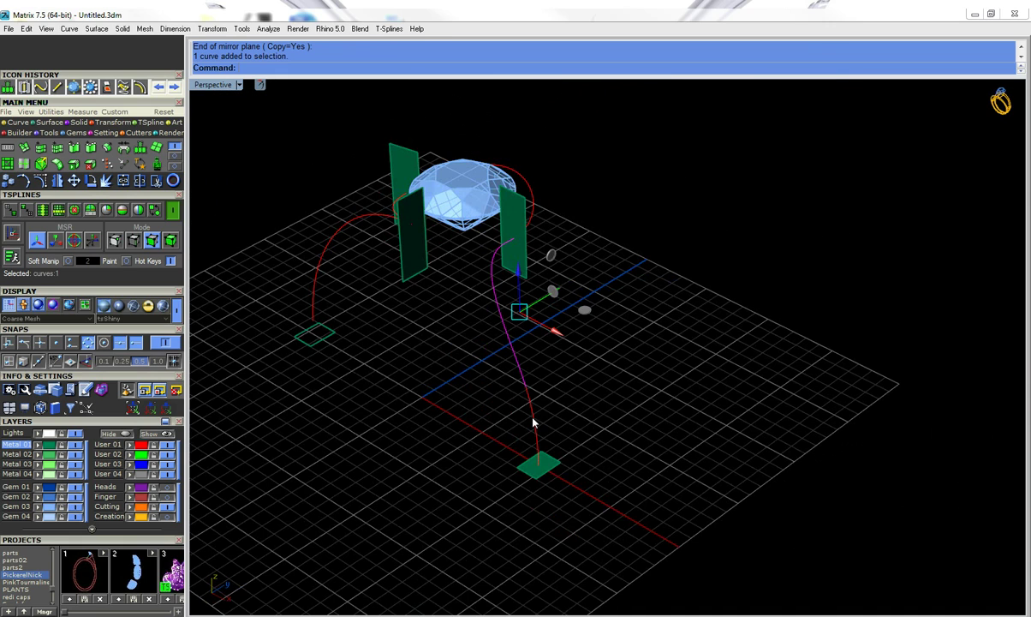
left_click(533, 422)
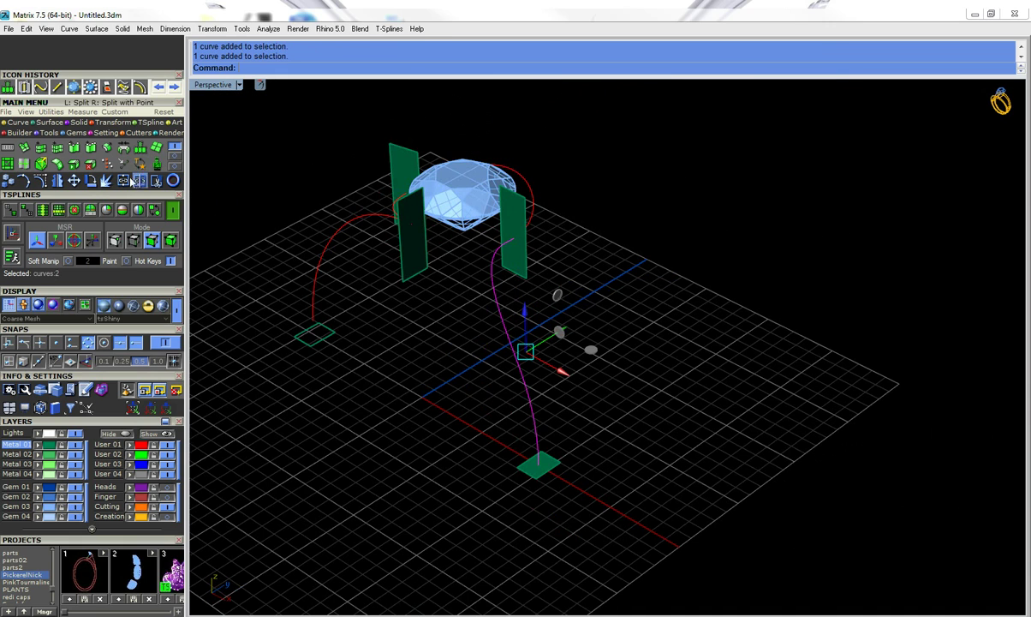
left_click(124, 178)
Split the curve looping around the gem with the Point option, in line with the midpoint of the face it crosses.
right_click_drag(637, 271, 480, 347)
left_click(608, 206)
right_click_drag(586, 440, 428, 327)
scroll(466, 391, "up", 5)
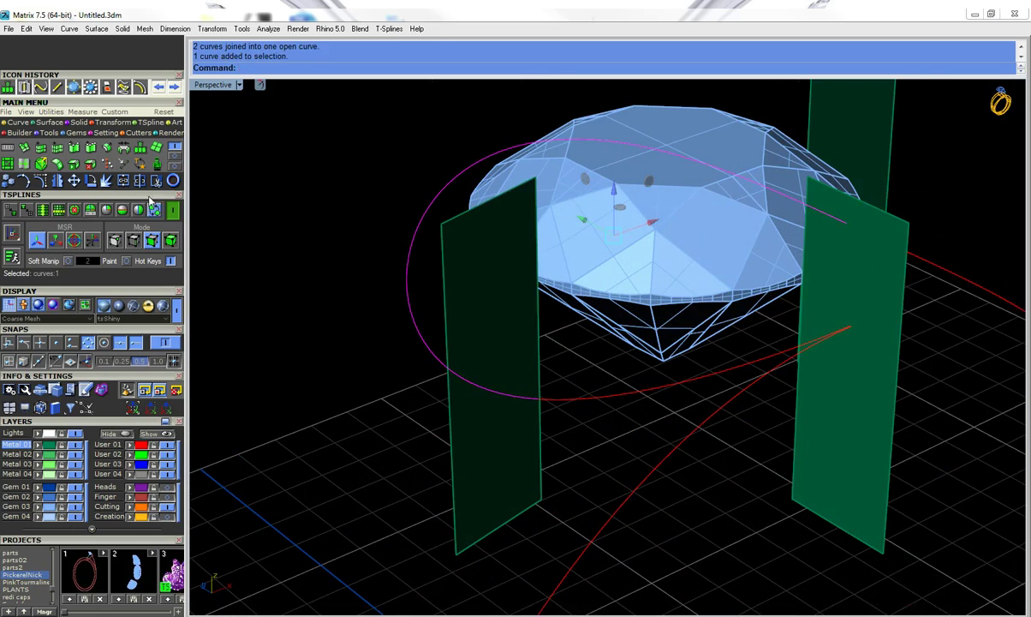
left_click(139, 163)
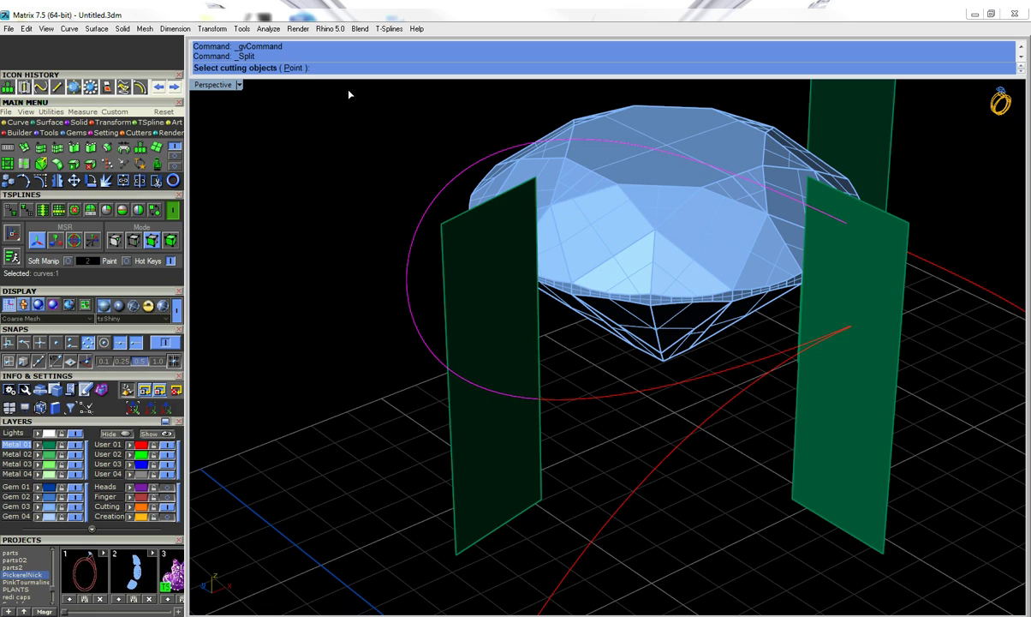
left_click(283, 68)
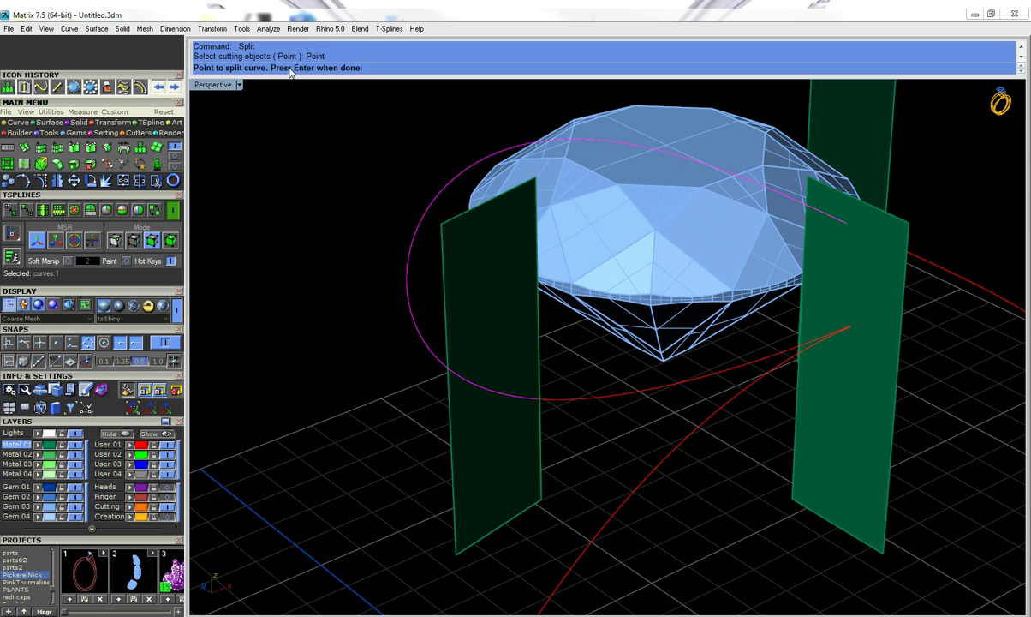
left_click(503, 532)
right_click(504, 532)
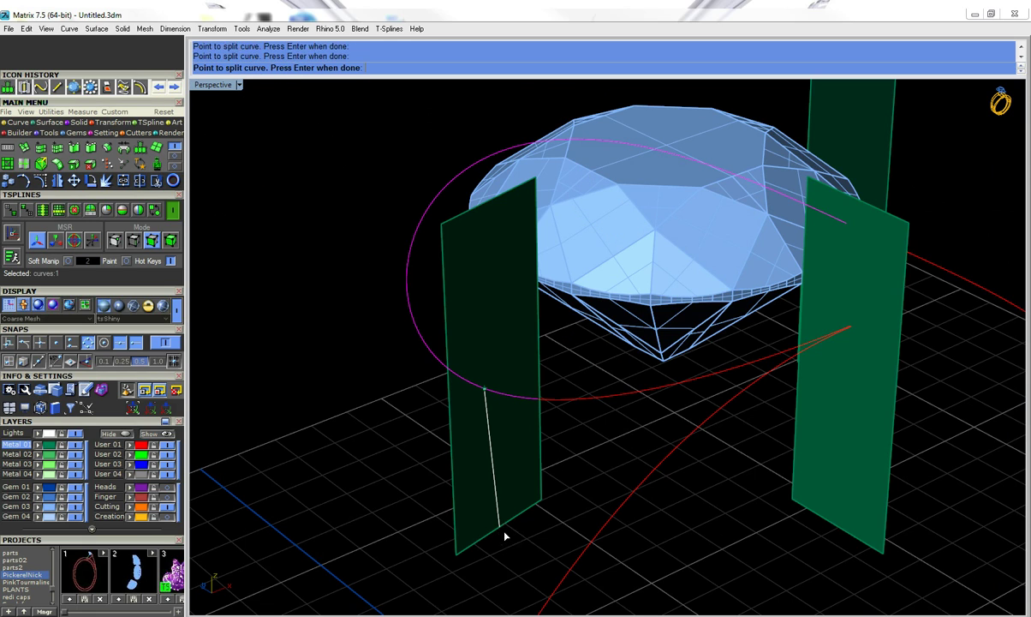
key("Return")
Join the short split-off piece to the adjoining curve that passes below the gem to the next face.
left_click(519, 401)
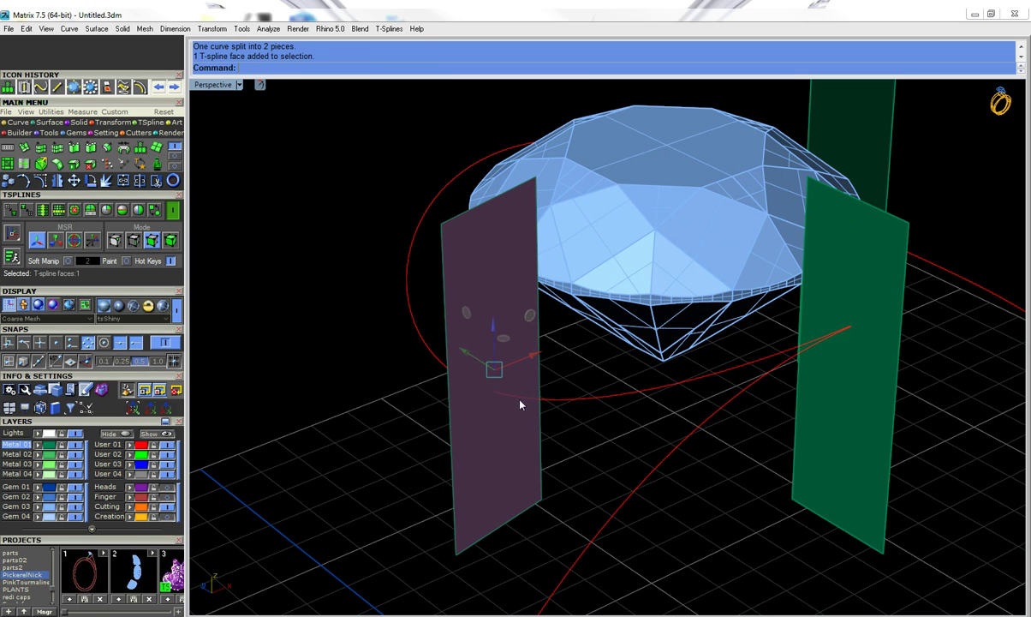
left_click(520, 403)
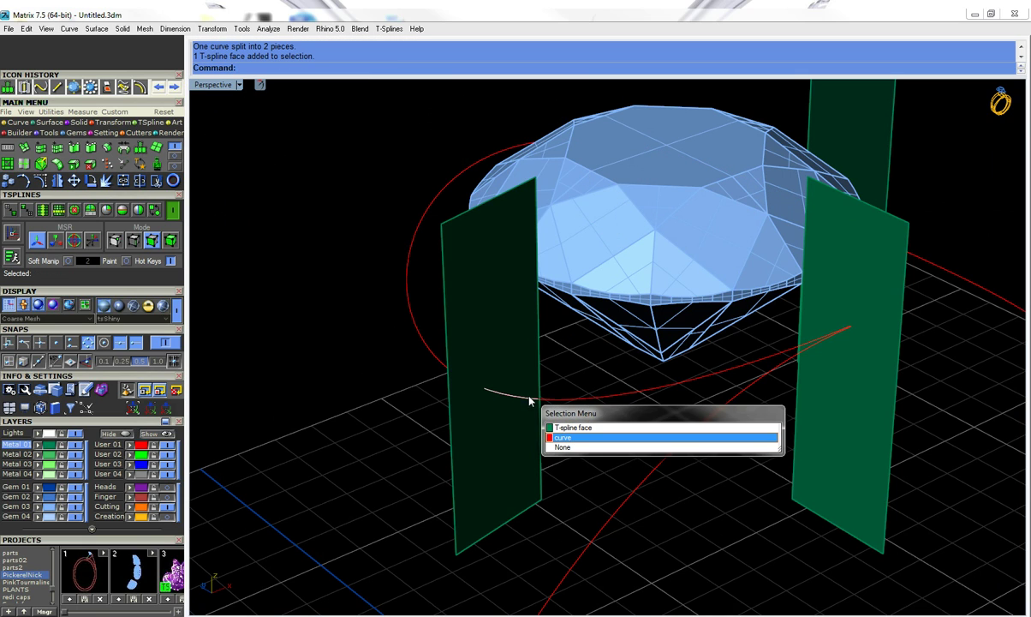
key("Escape")
left_click(556, 403)
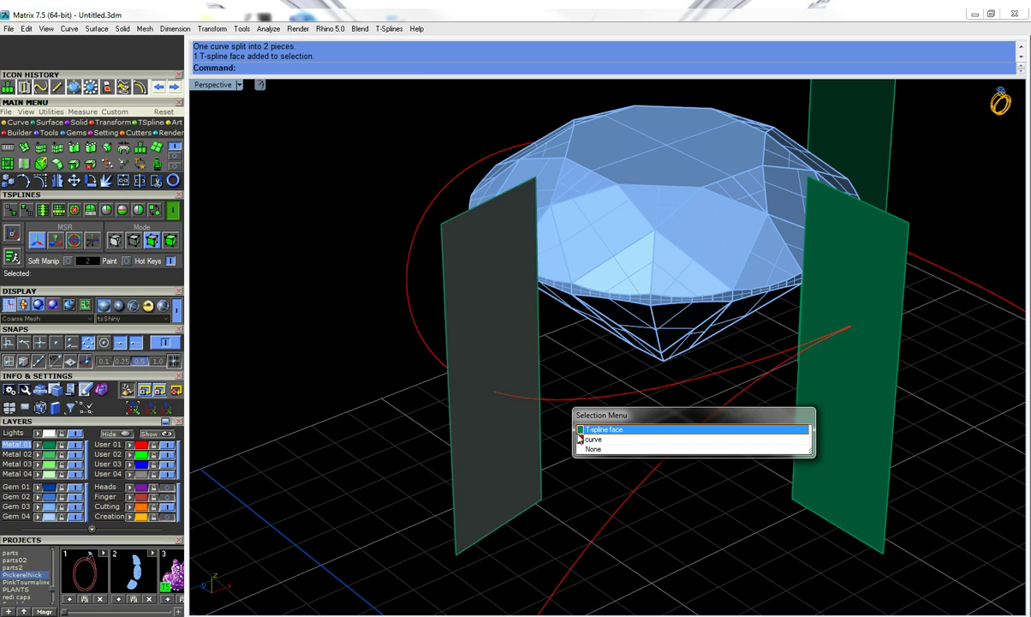
left_click(580, 438)
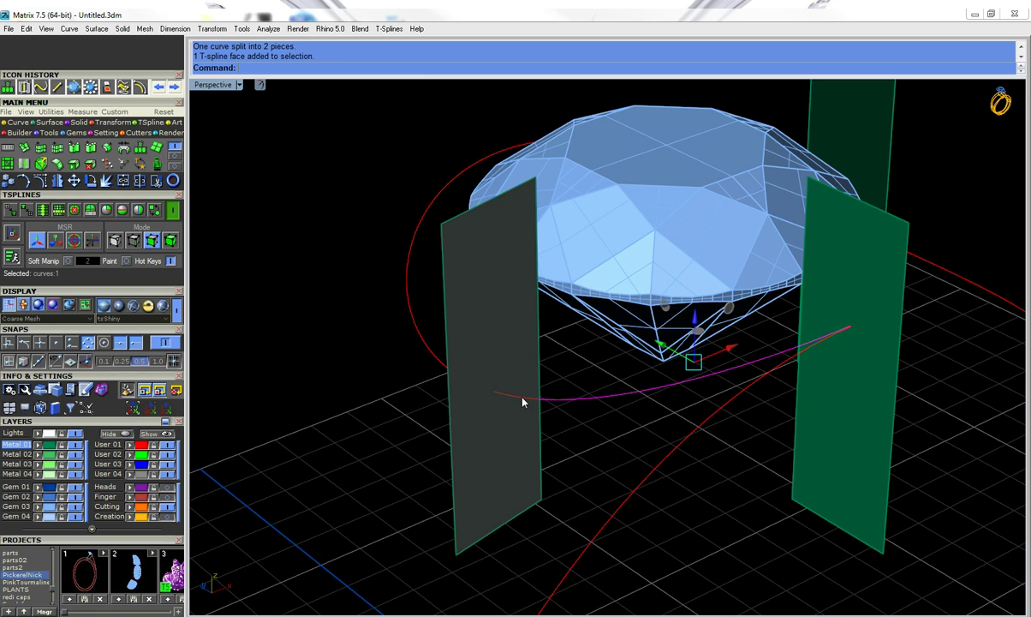
left_click(523, 400, "shift")
left_click(569, 441)
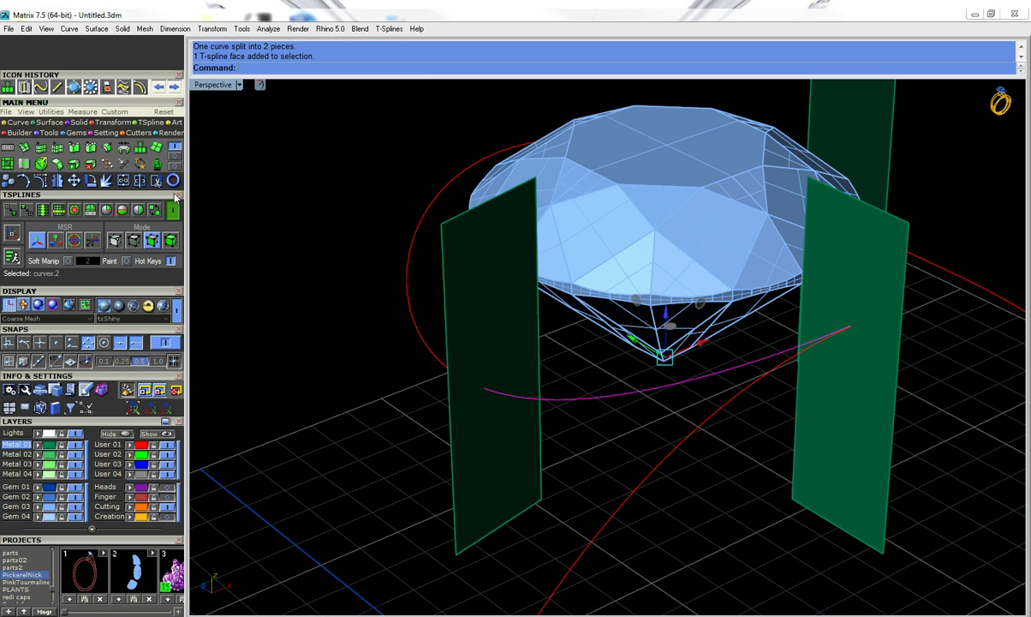
left_click(125, 181)
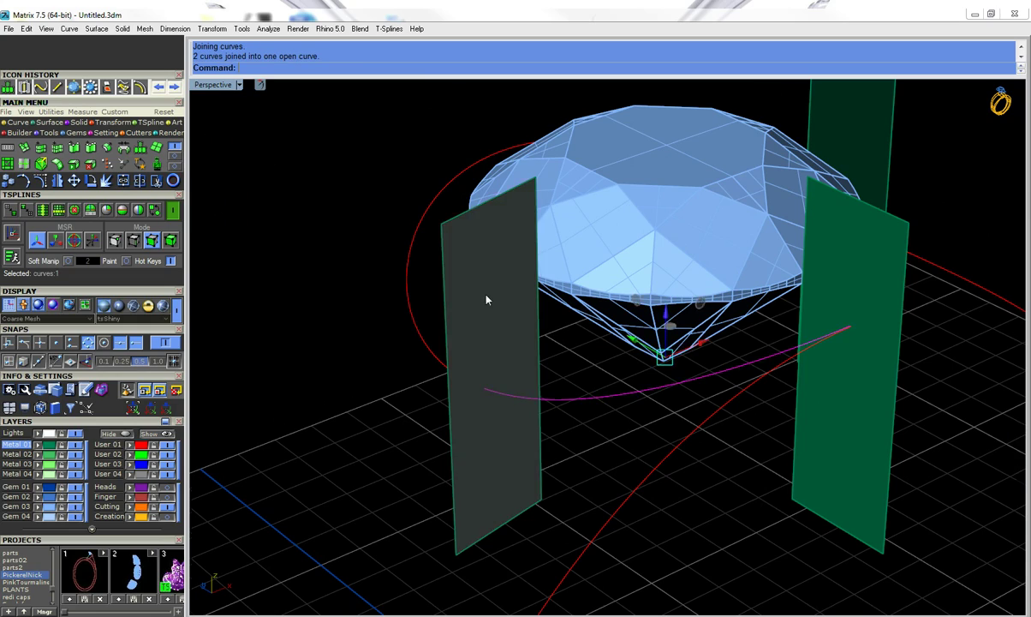
Bridge the right horizontal square face to the right gem-side face with T-Splines Bridge, following the joined curve between them, using 5 segments.
right_click_drag(486, 299, 388, 497)
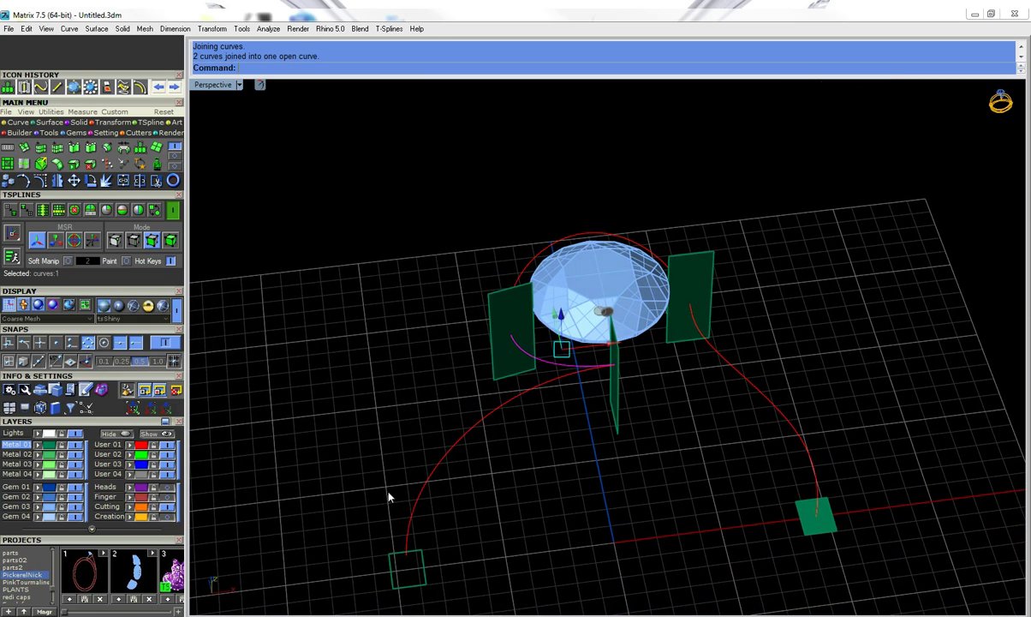
right_click_drag(367, 556, 340, 466)
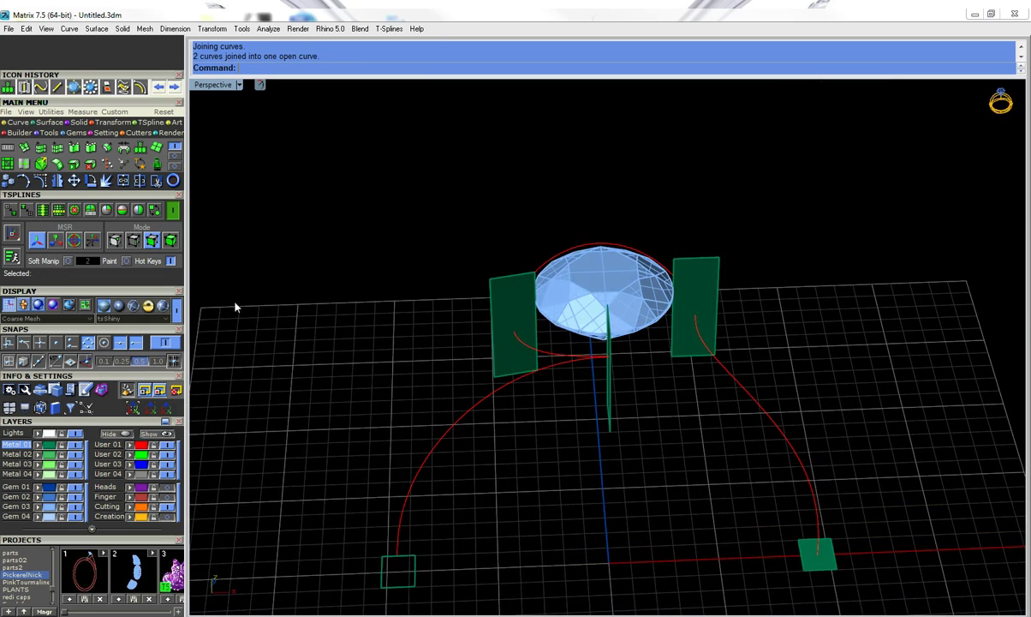
left_click(124, 156)
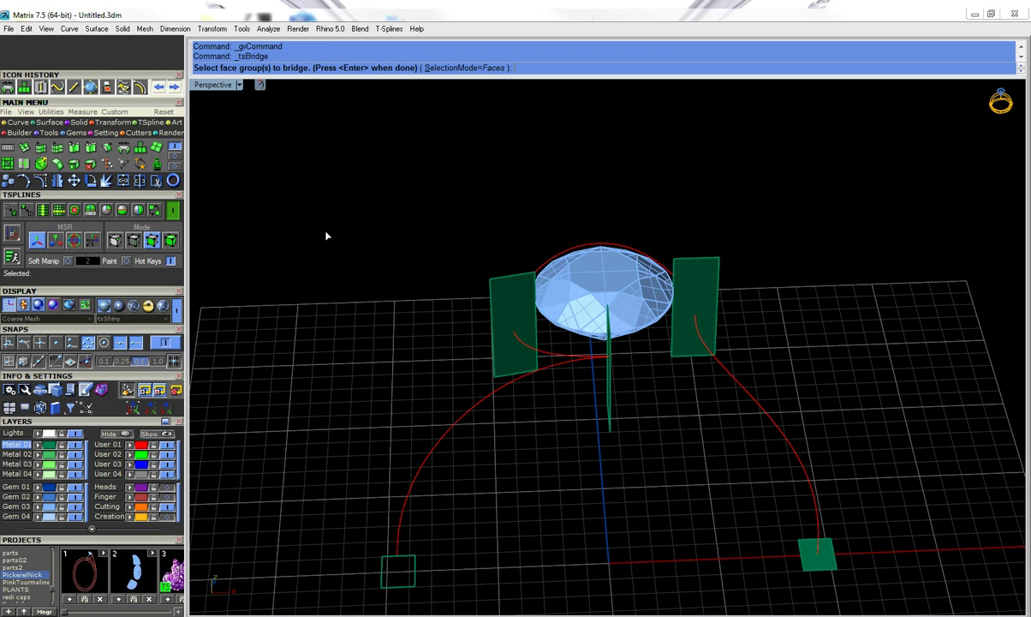
left_click(816, 566)
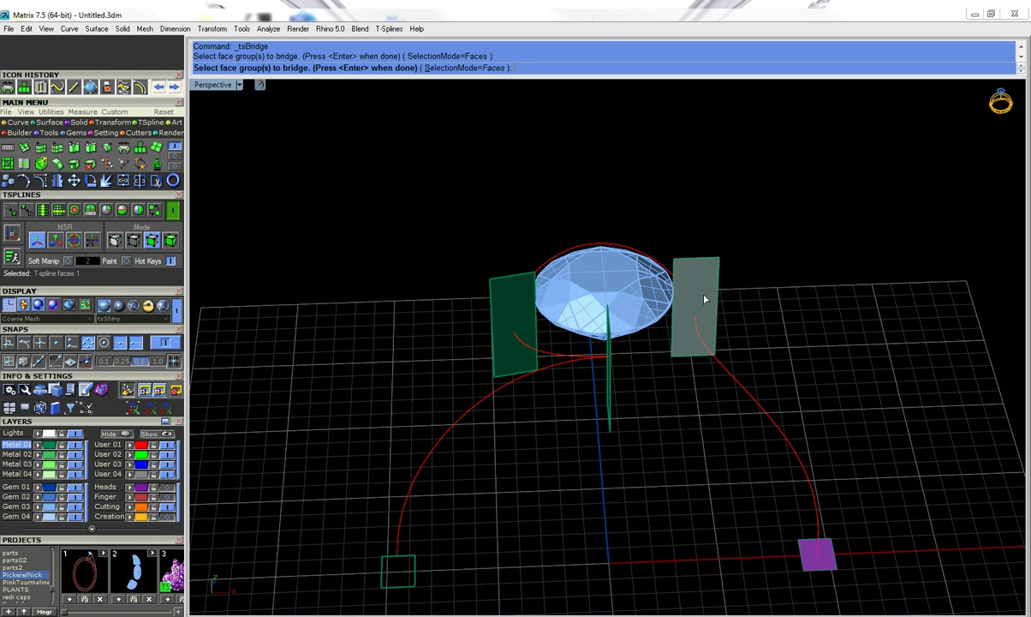
left_click(710, 308)
right_click_drag(888, 327, 503, 197)
right_click(689, 216)
right_click_drag(792, 291, 682, 152, "shift")
left_click(628, 68)
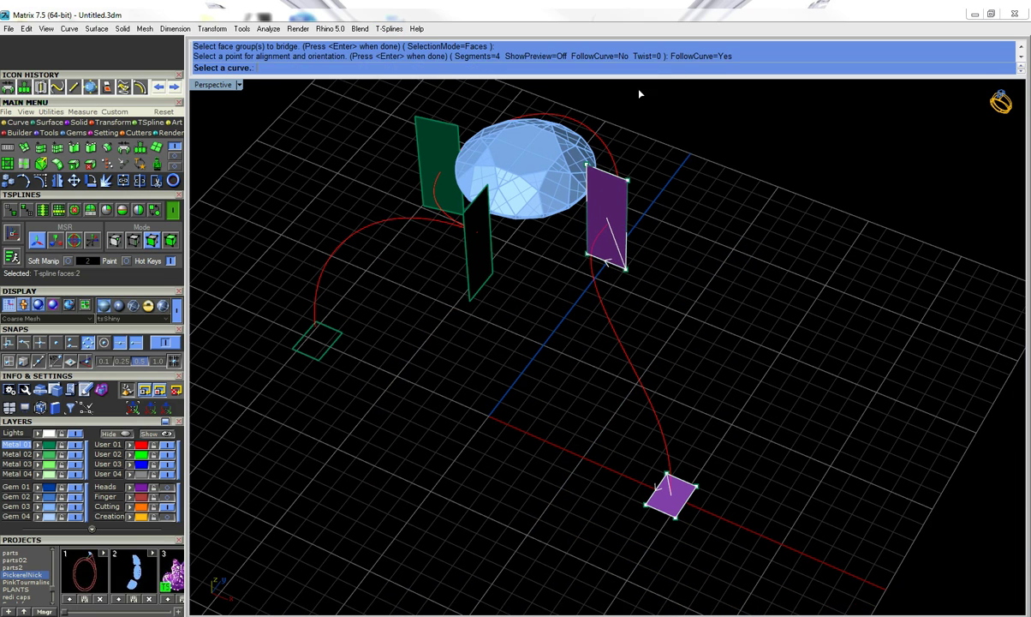
left_click(622, 351)
right_click_drag(787, 350, 707, 352)
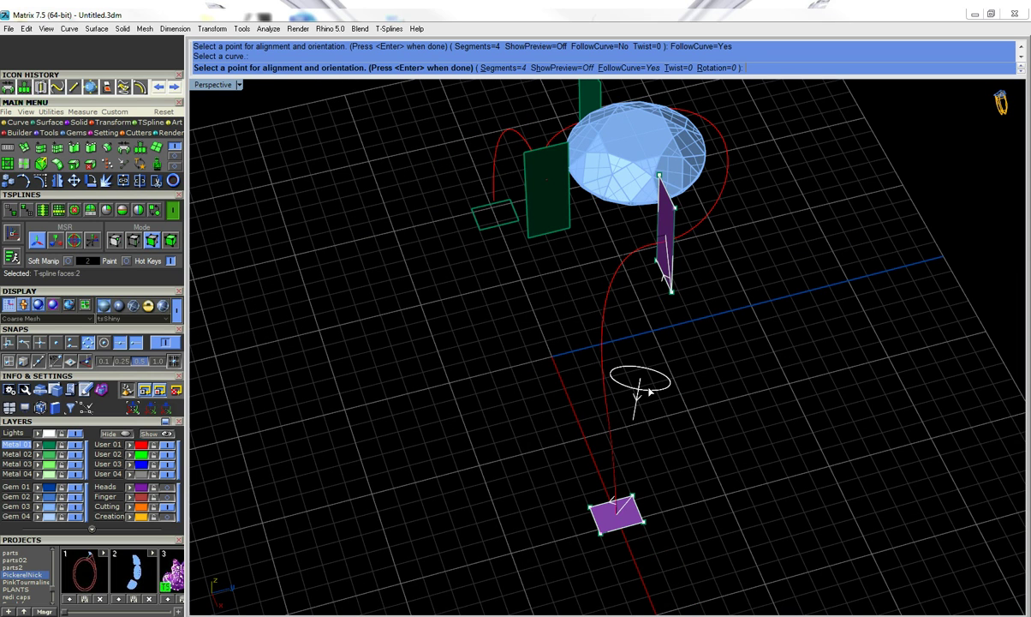
left_click(504, 68)
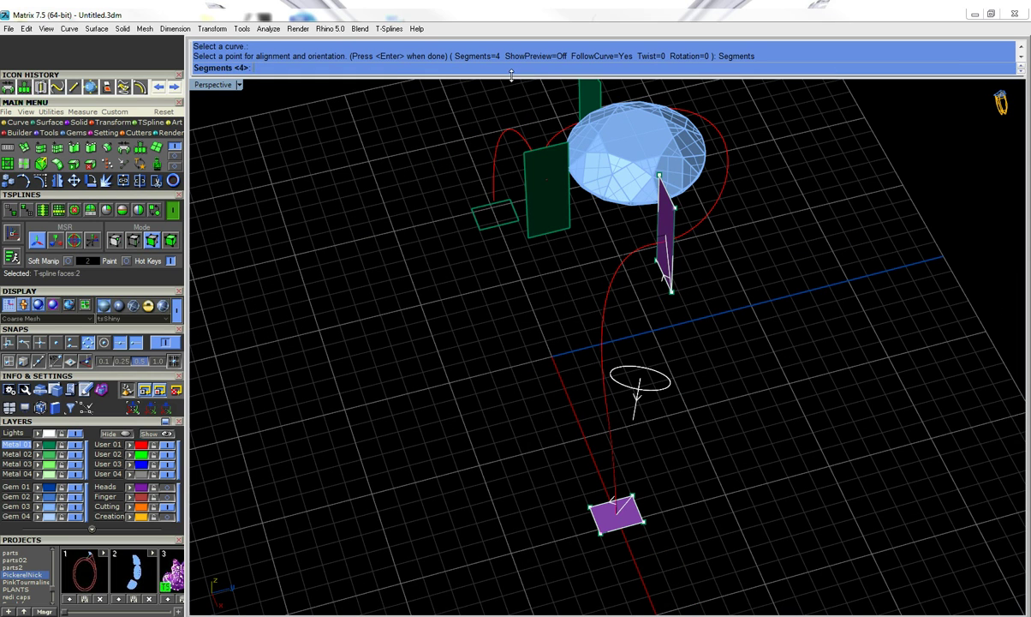
key("Return")
key("Return")
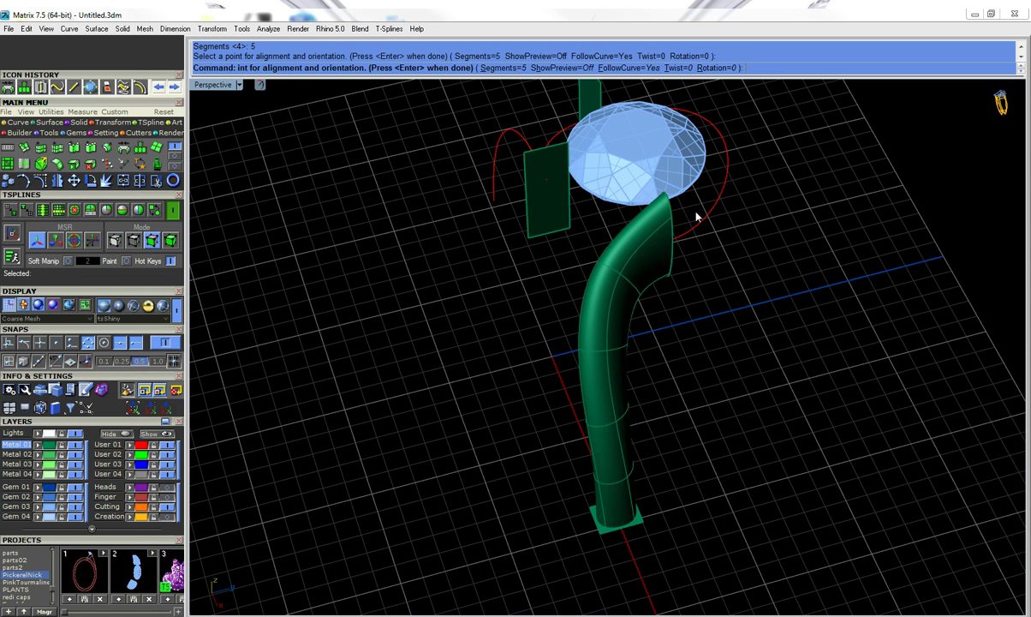
Fill the hole at the tube's open end beside the gem.
right_click_drag(665, 271, 695, 263)
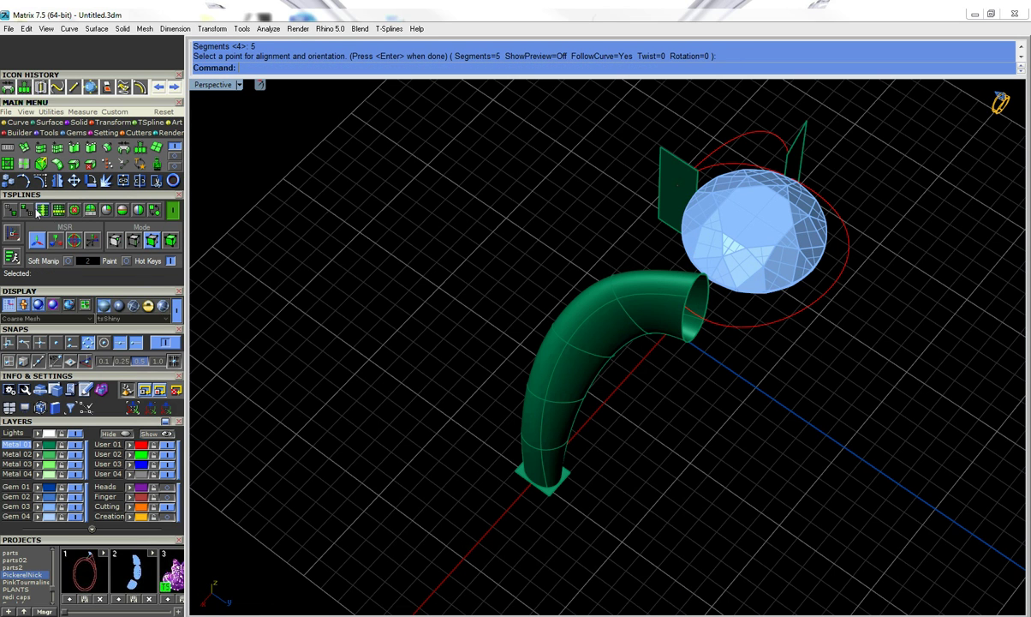
left_click(8, 163)
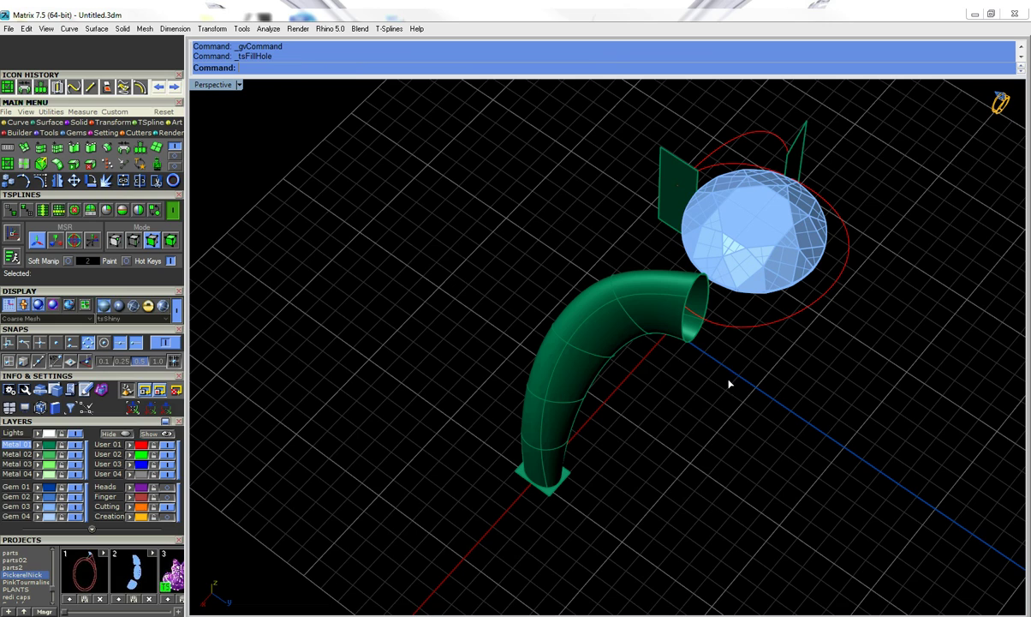
left_click(696, 337)
key("Return")
Try to bridge the capped tube end to the face across the gem, switching T-Splines selection from edges to faces.
right_click_drag(803, 392, 203, 178)
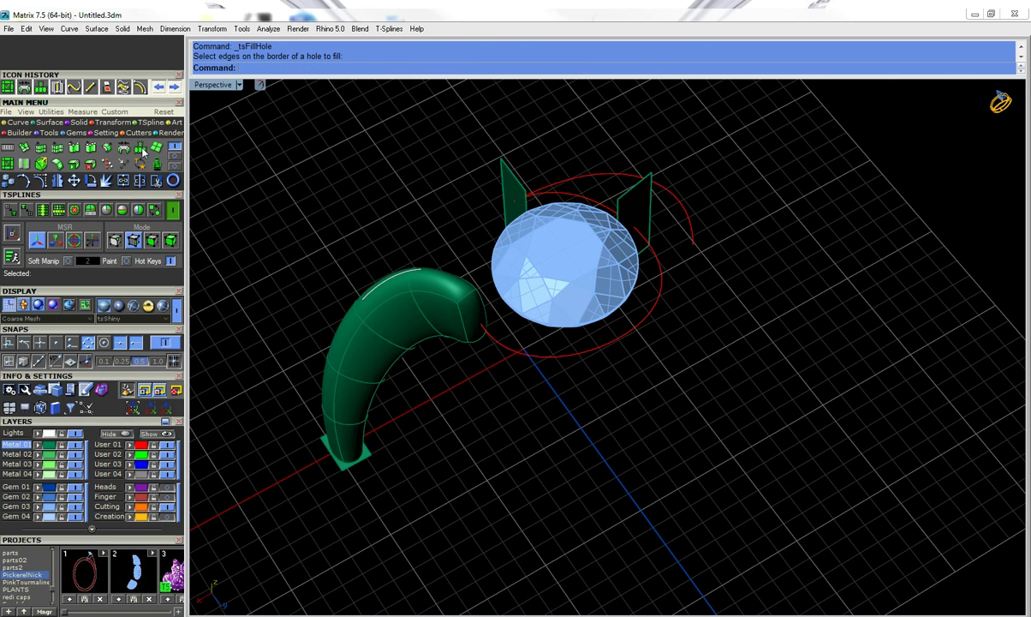
left_click(123, 147)
left_click(490, 325)
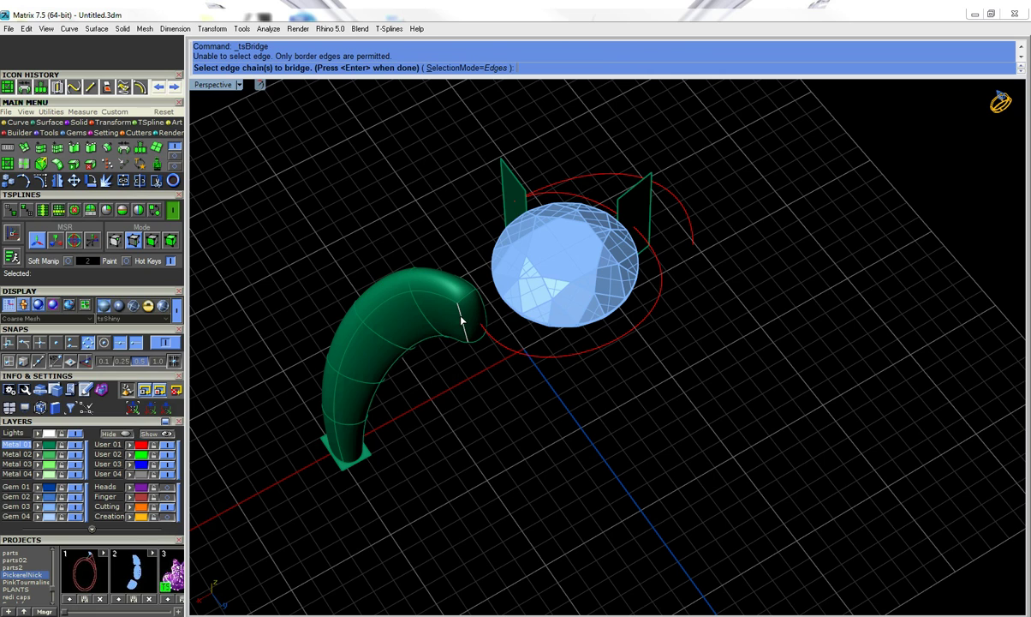
left_click(153, 241)
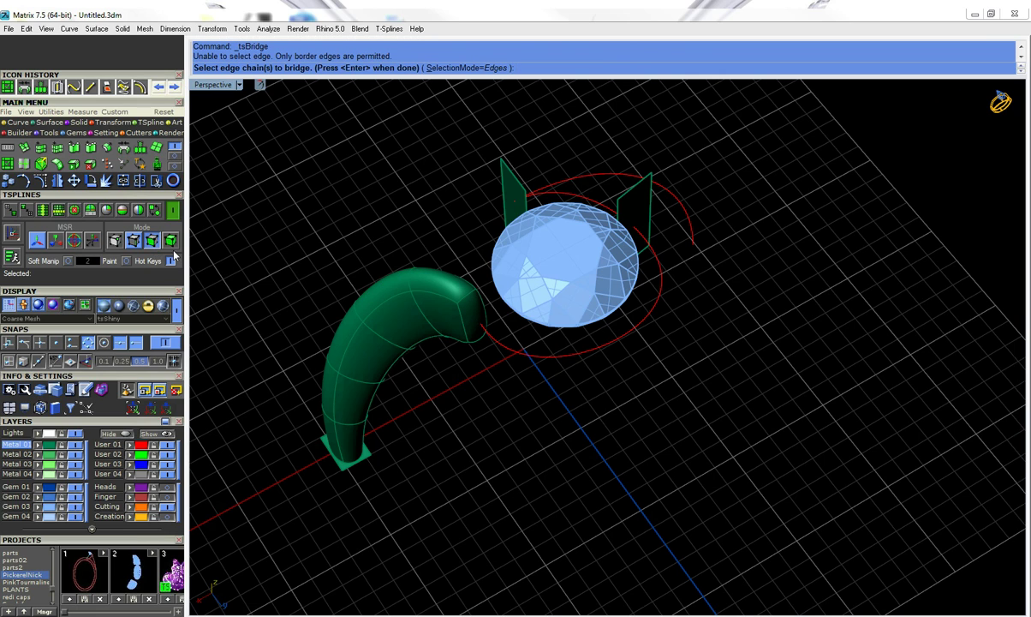
left_click(479, 322)
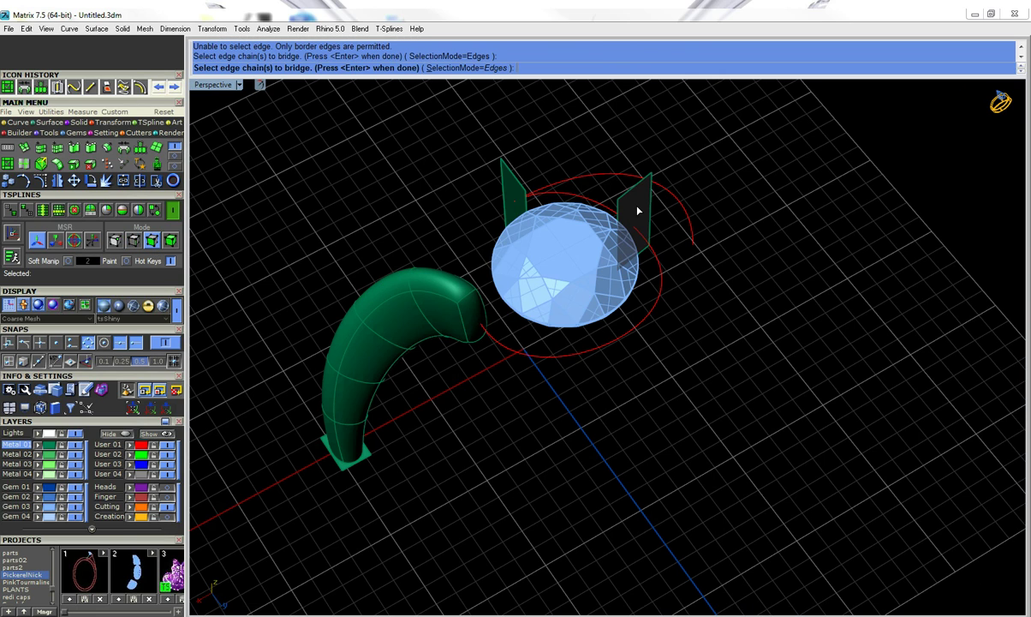
left_click(637, 210)
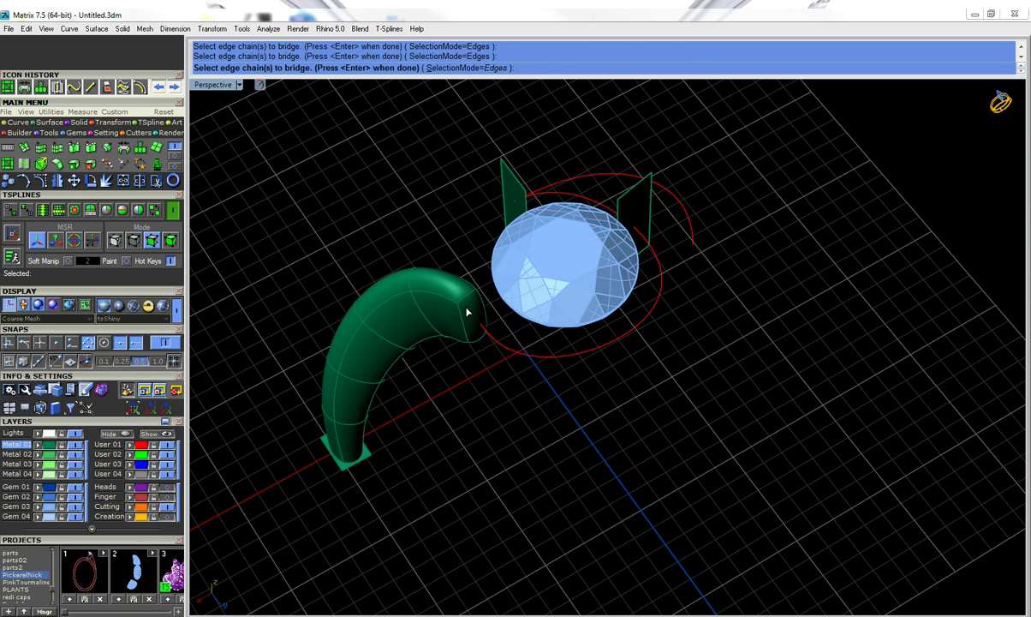
key("Escape")
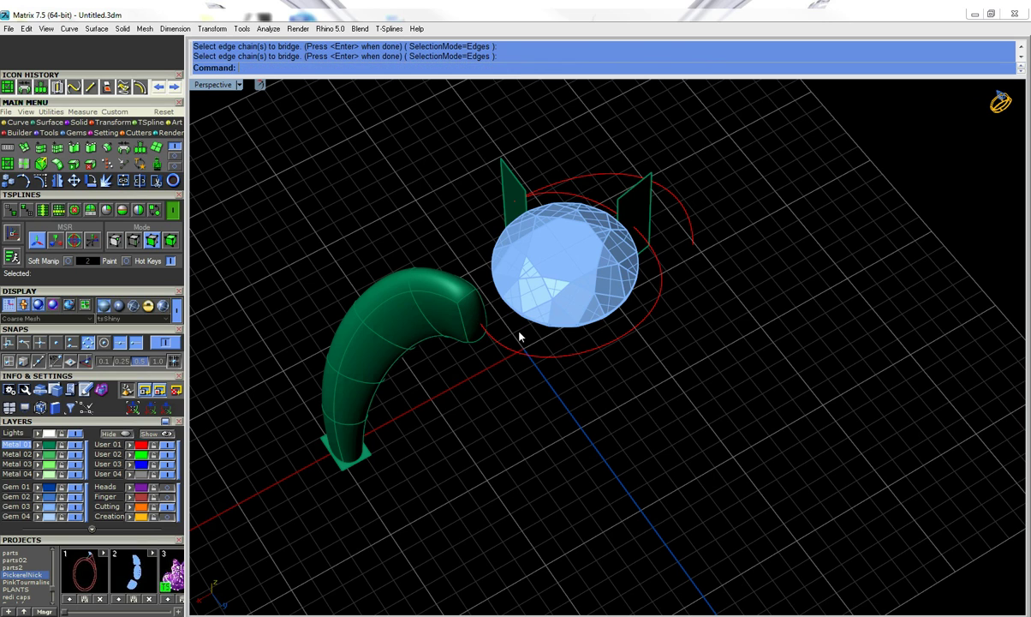
Bridge the capped tube end face to the face across the gem with 5 segments, following the curve that loops around the gem.
left_click(464, 322)
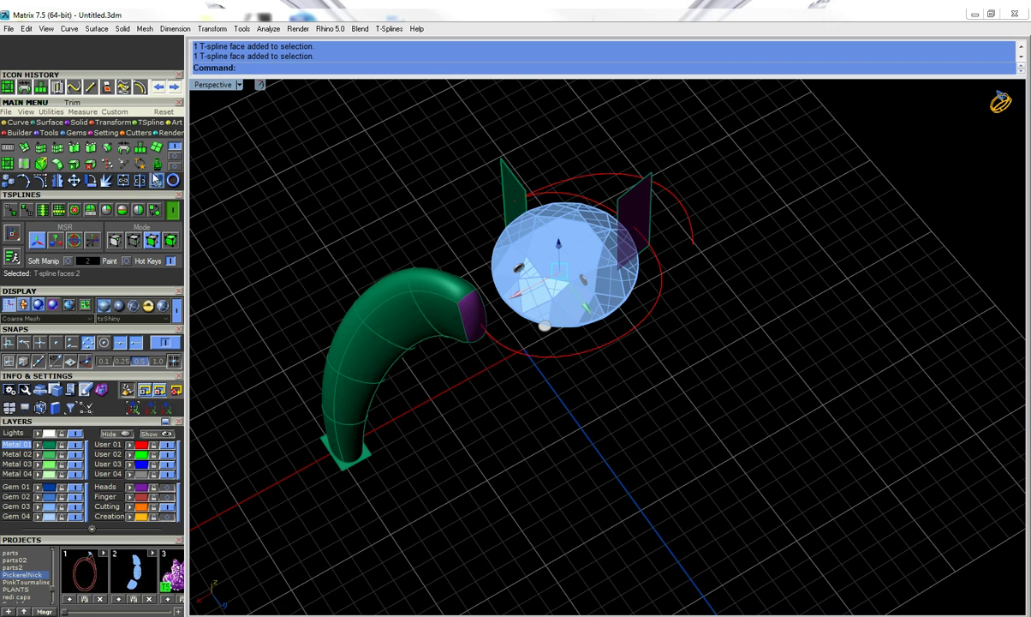
left_click(128, 146)
right_click(558, 433)
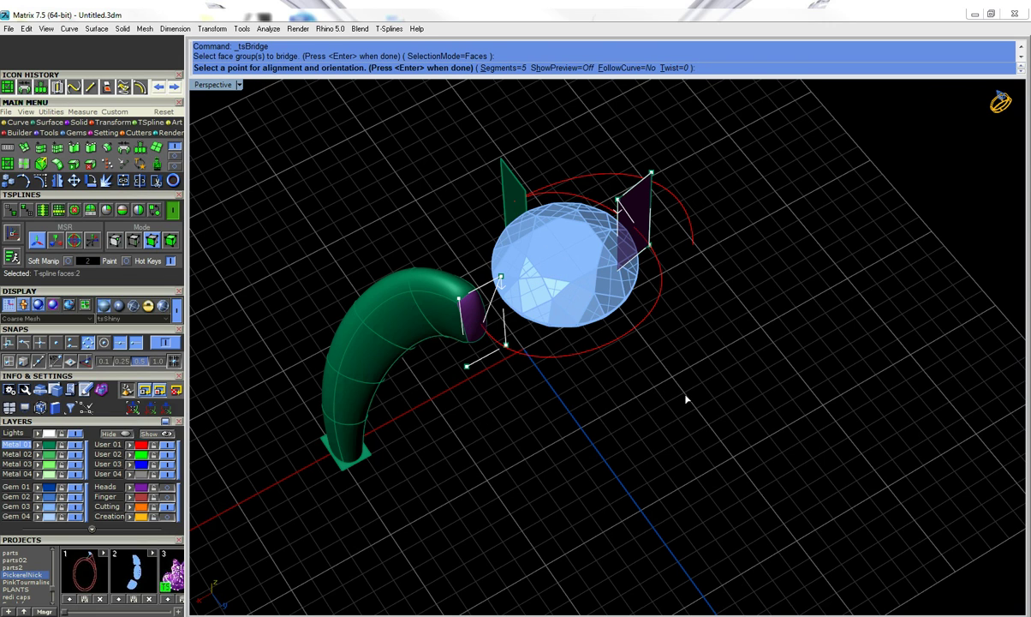
left_click(623, 68)
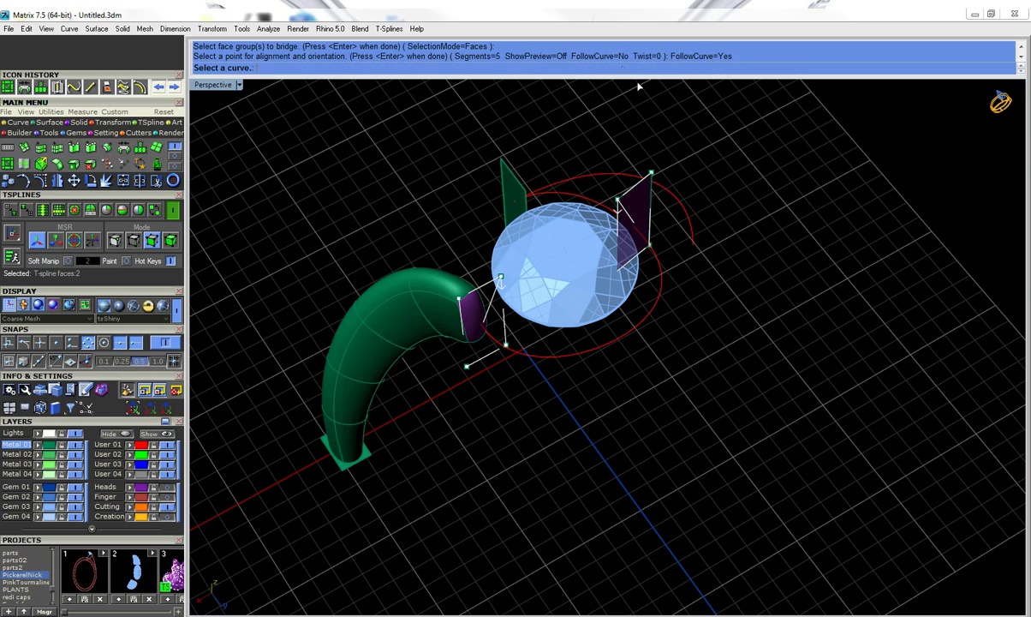
left_click(630, 333)
key("Return")
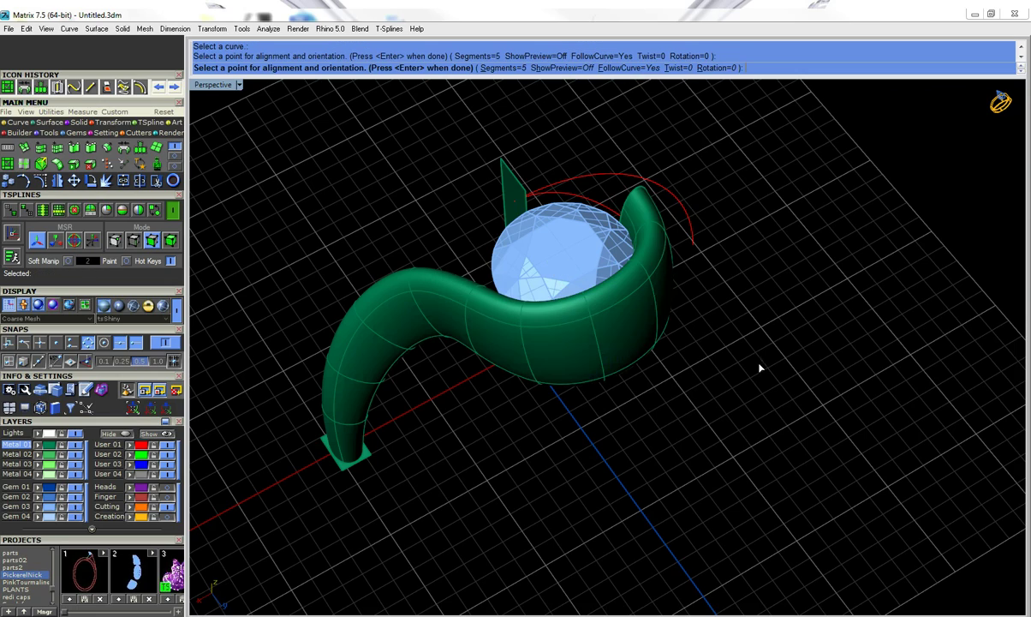
Mirror a copy of the square face at the tube's foot through the origin (0,0,0) to the opposite side of the ring.
right_click_drag(750, 385, 681, 422)
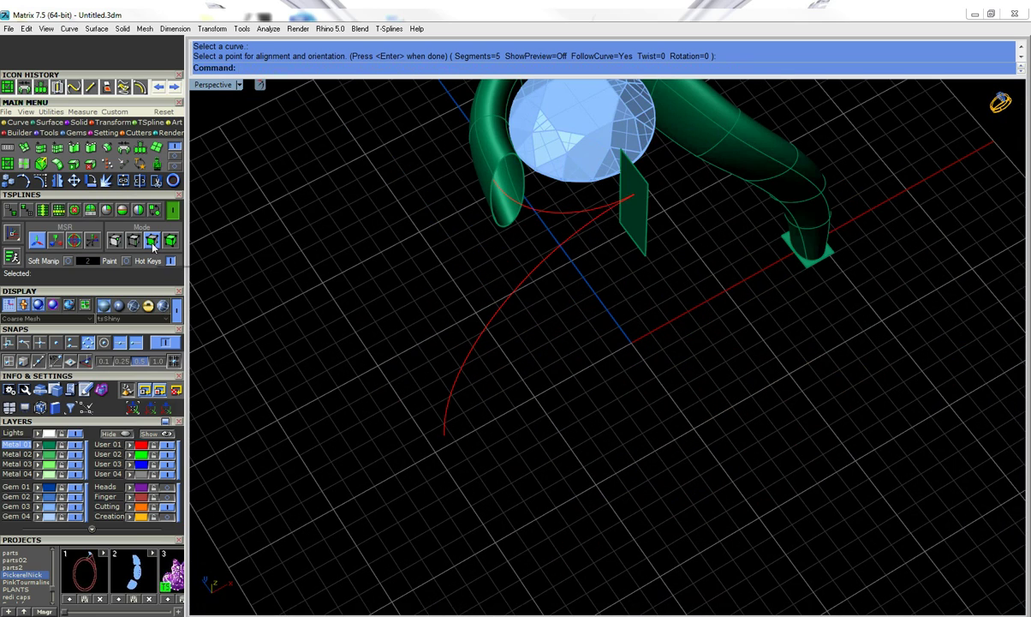
left_click(809, 264)
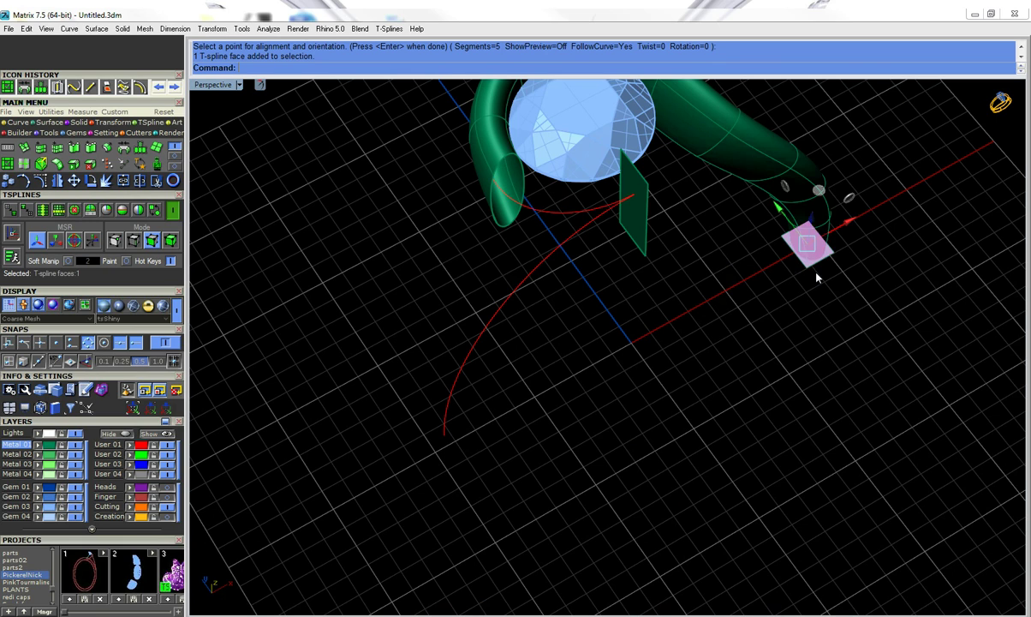
left_click(59, 181)
left_click(630, 343)
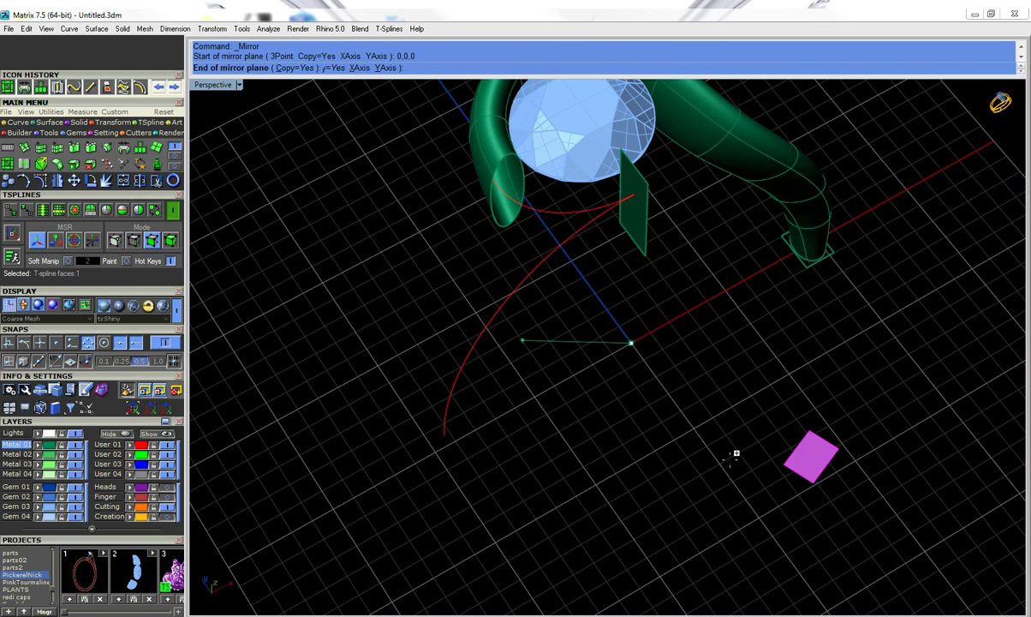
left_click(731, 458)
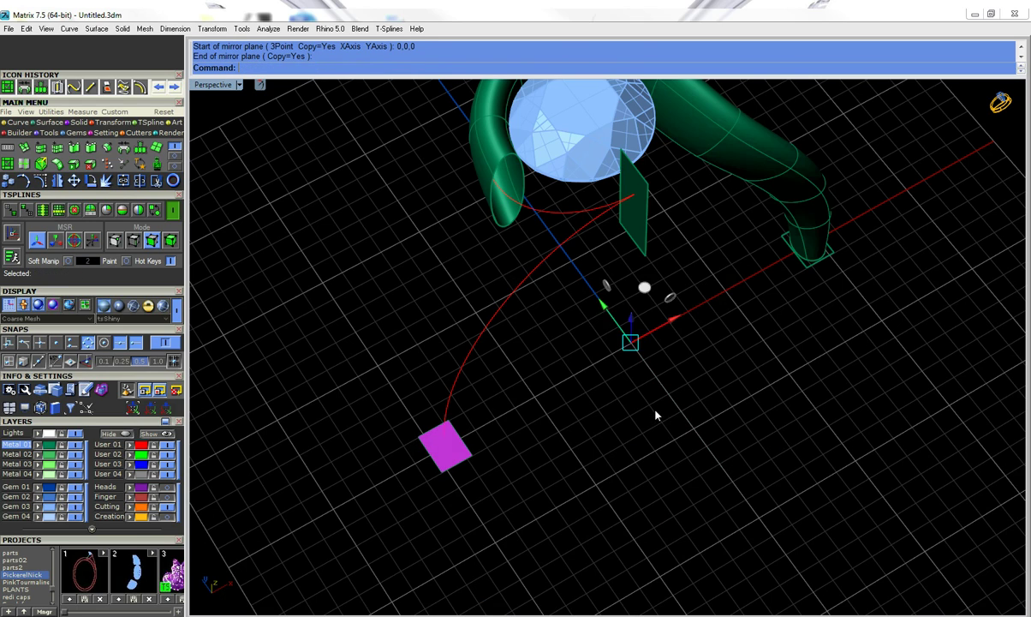
key("Escape")
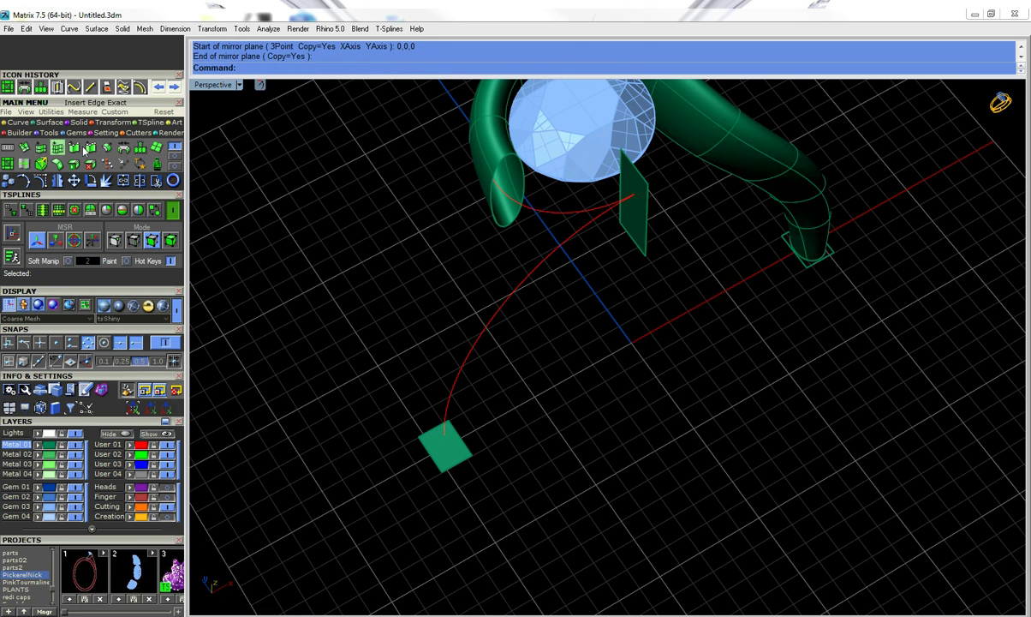
Bridge the remaining gem-side face to the mirrored square face with 5 segments, following the curve between them.
left_click(124, 148)
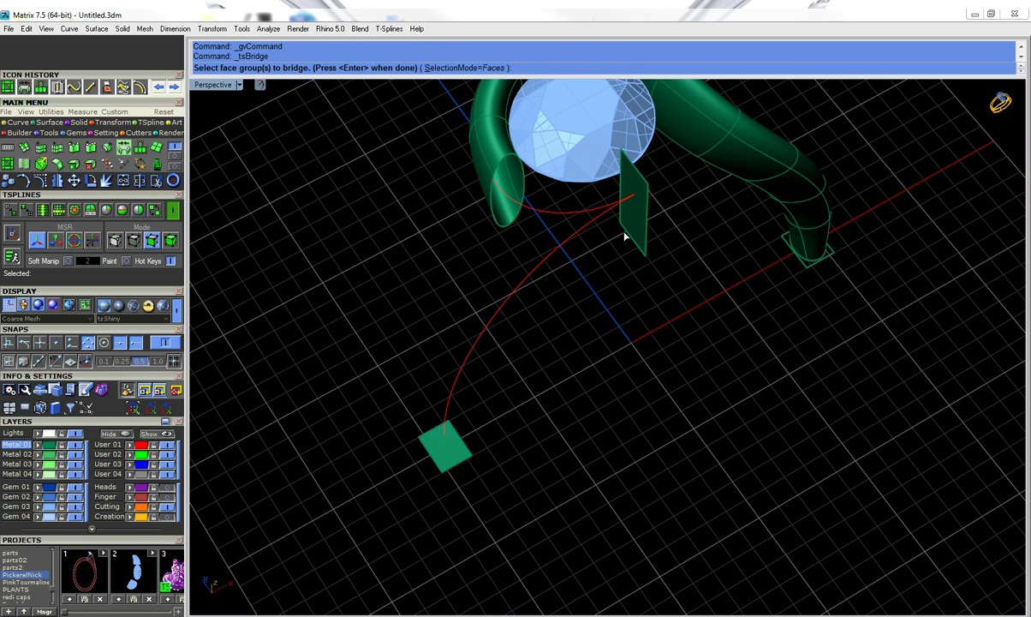
left_click(626, 232)
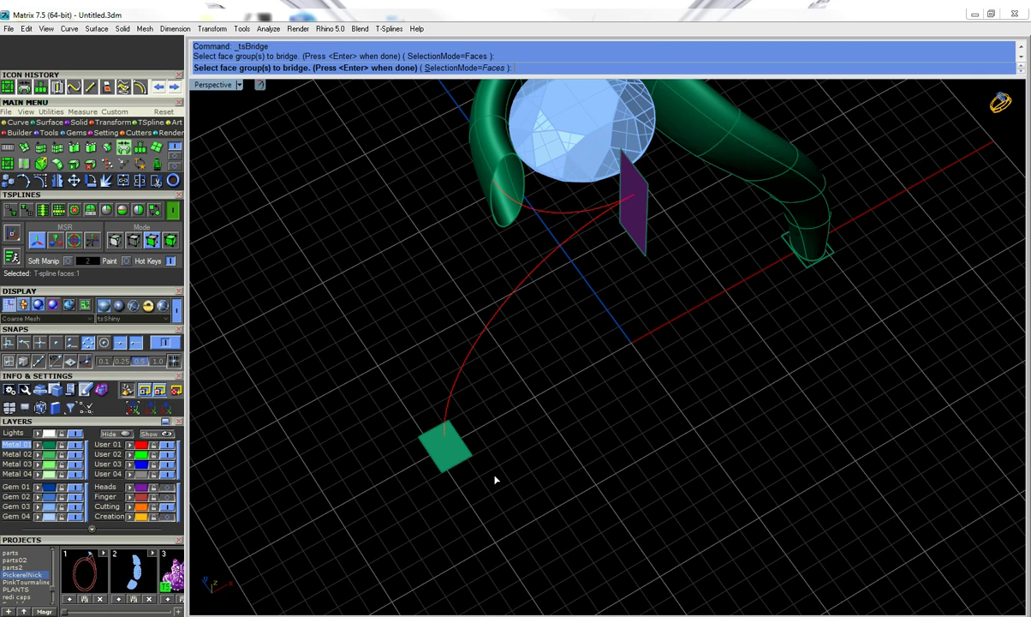
left_click(446, 446)
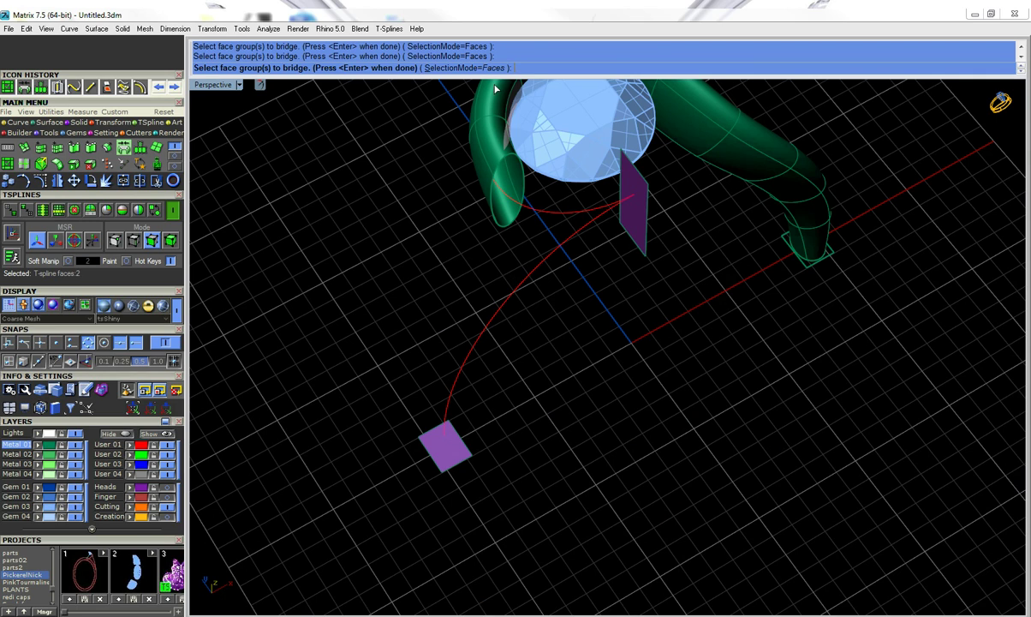
key("Return")
key("Return")
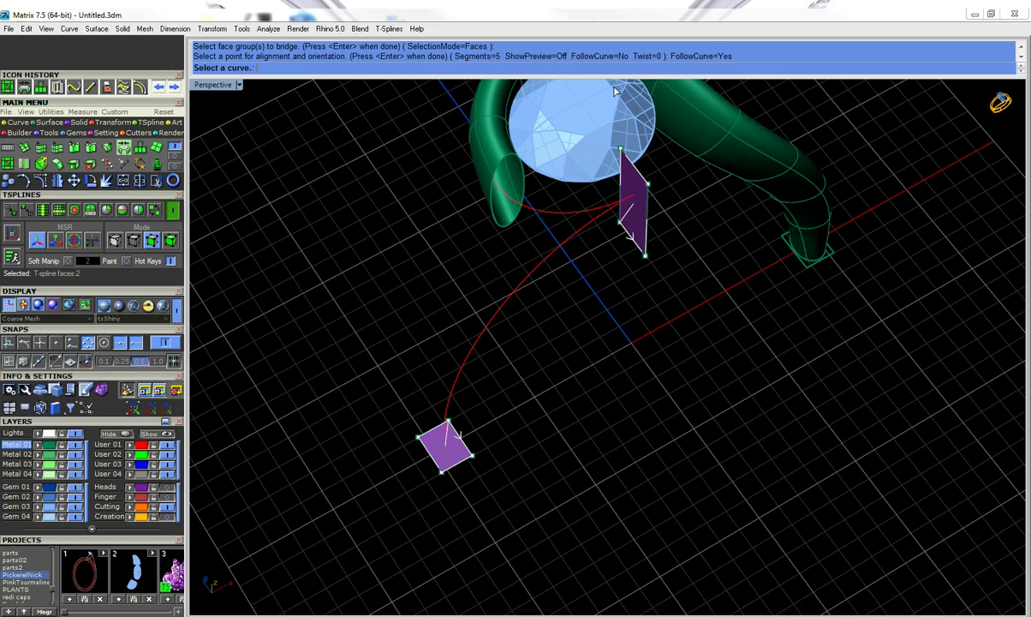
left_click(515, 290)
right_click_drag(605, 379, 416, 331)
key("Return")
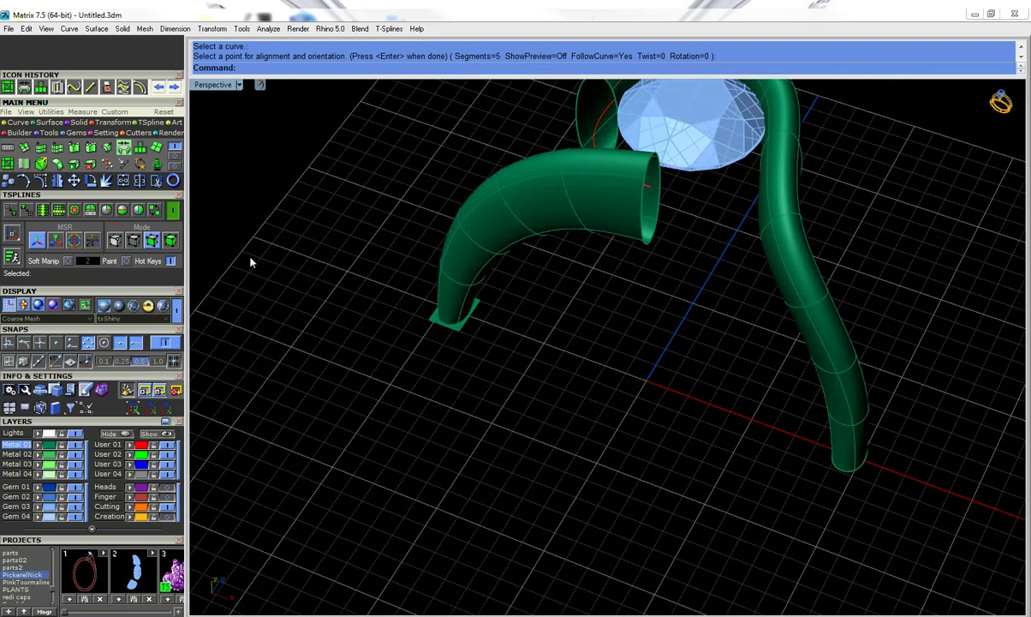
Fill the holes at both remaining open tube ends beside the gem, on the second shank tube and the tube wrapping the gem.
right_click_drag(405, 276, 368, 338)
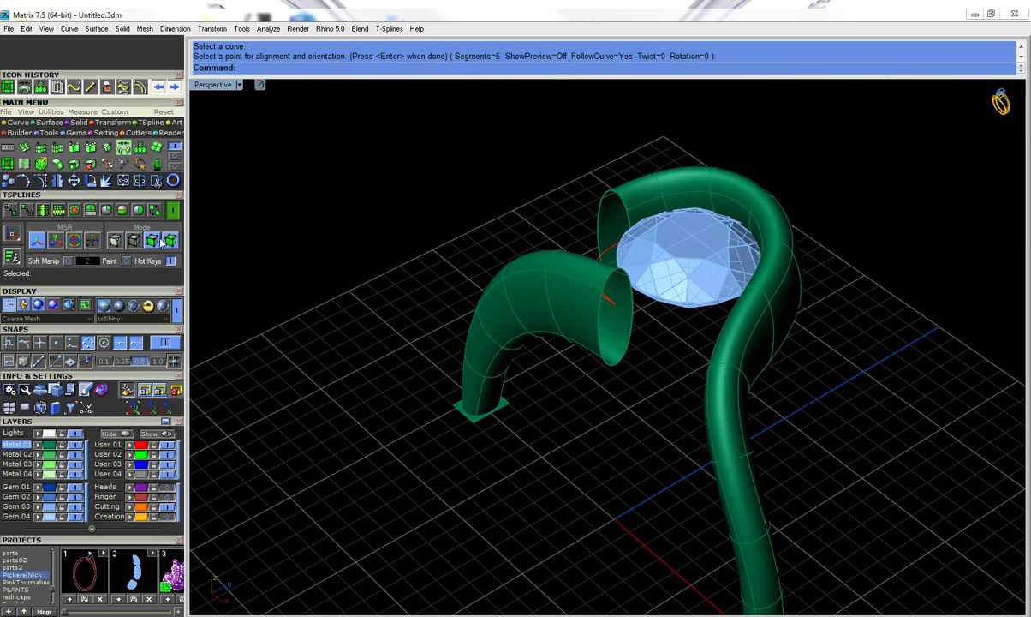
left_click(150, 240)
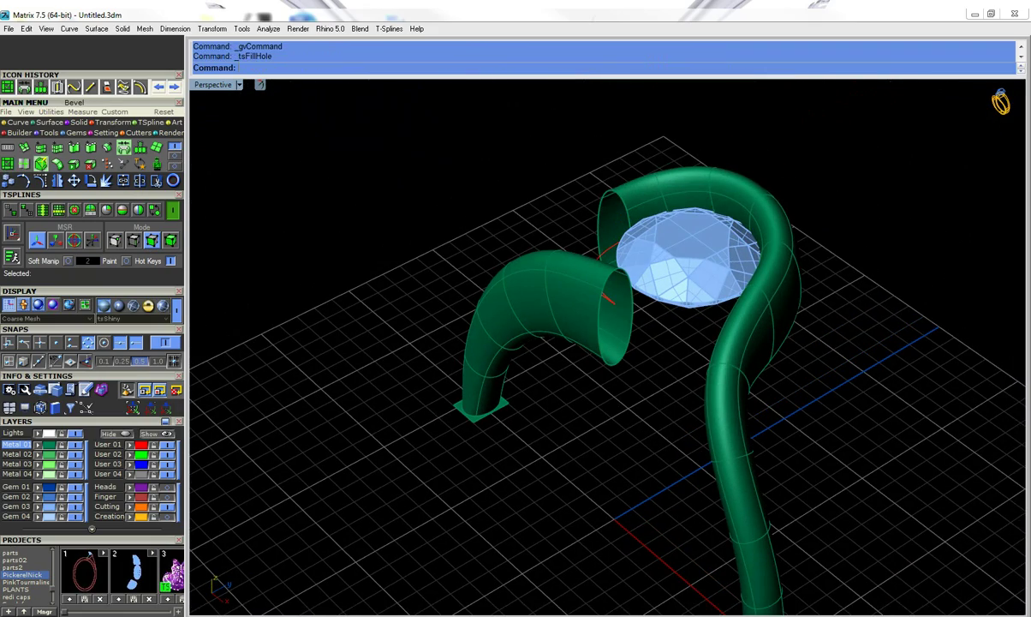
left_click(620, 363)
right_click_drag(534, 424, 503, 403)
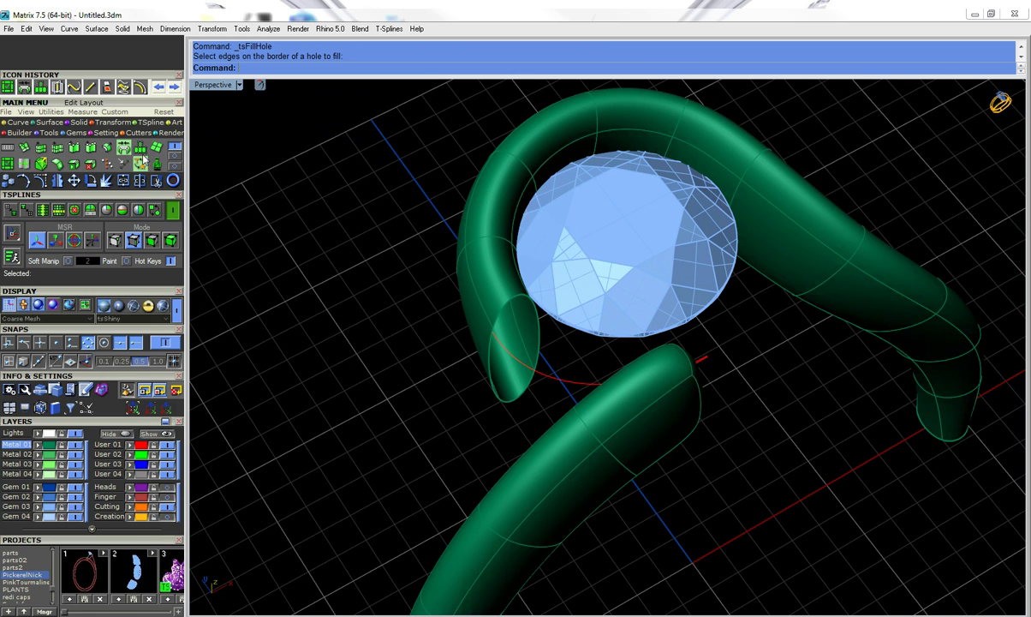
left_click(12, 163)
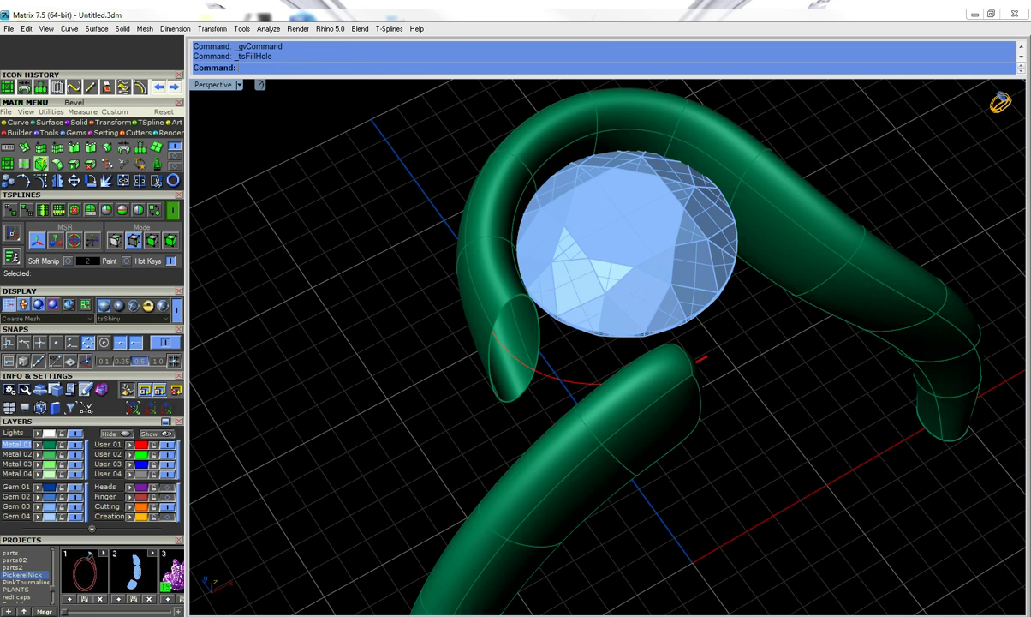
left_click(525, 396)
right_click_drag(477, 409, 309, 268)
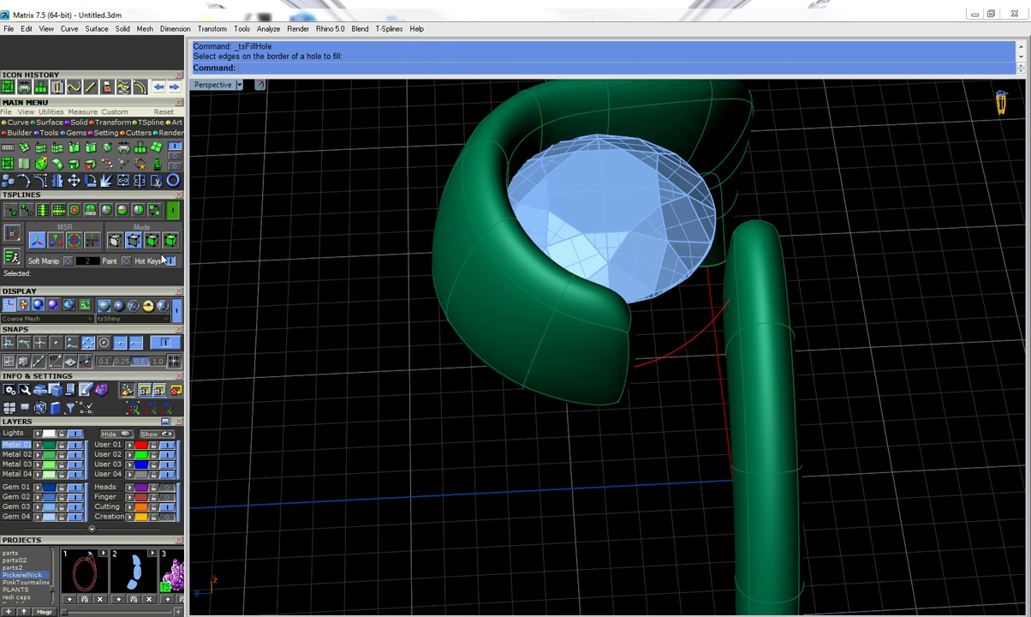
Try to bridge the capped gem-side tube end to the facing shank face with 2 segments, following the short curve between them.
left_click(619, 356)
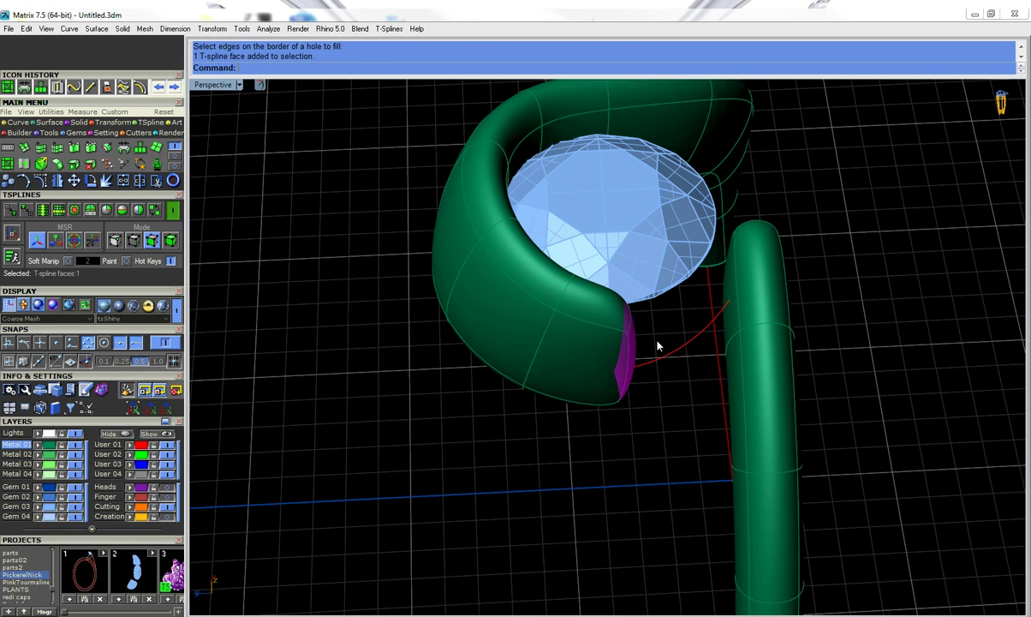
left_click(726, 297)
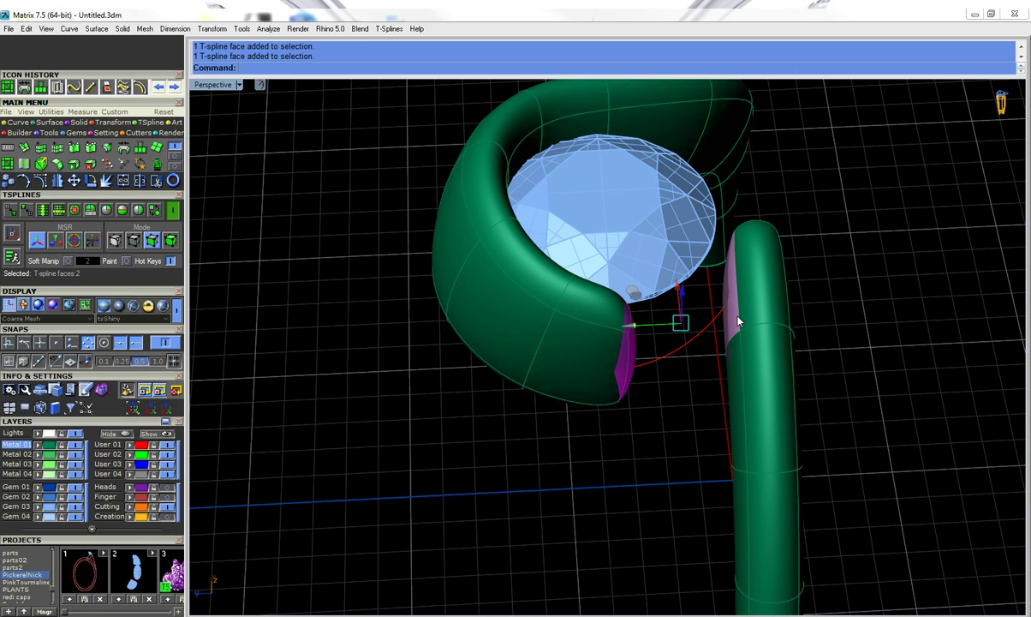
left_click(123, 148)
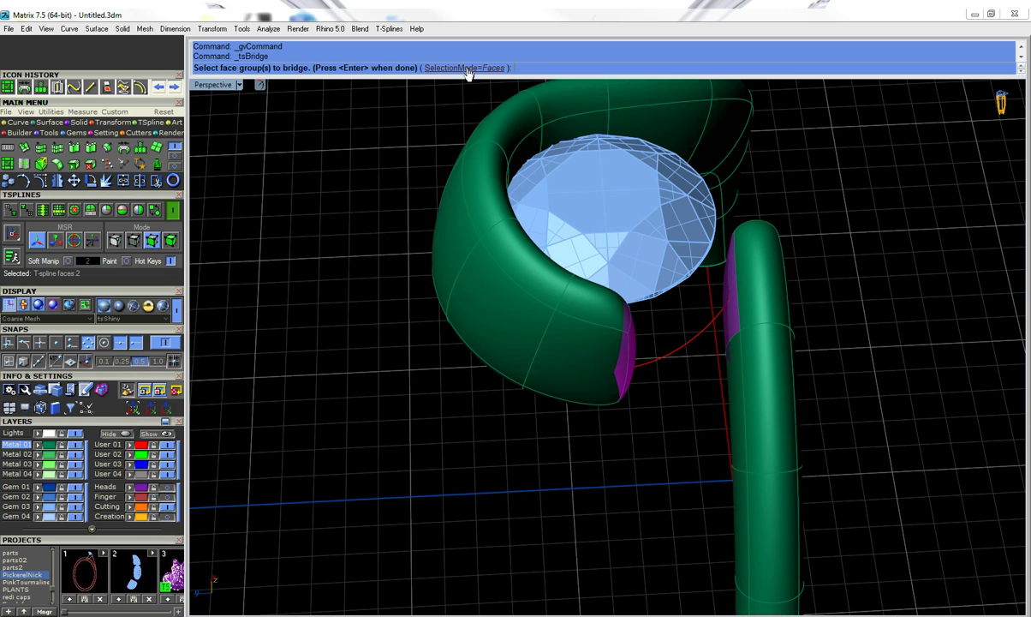
key("Return")
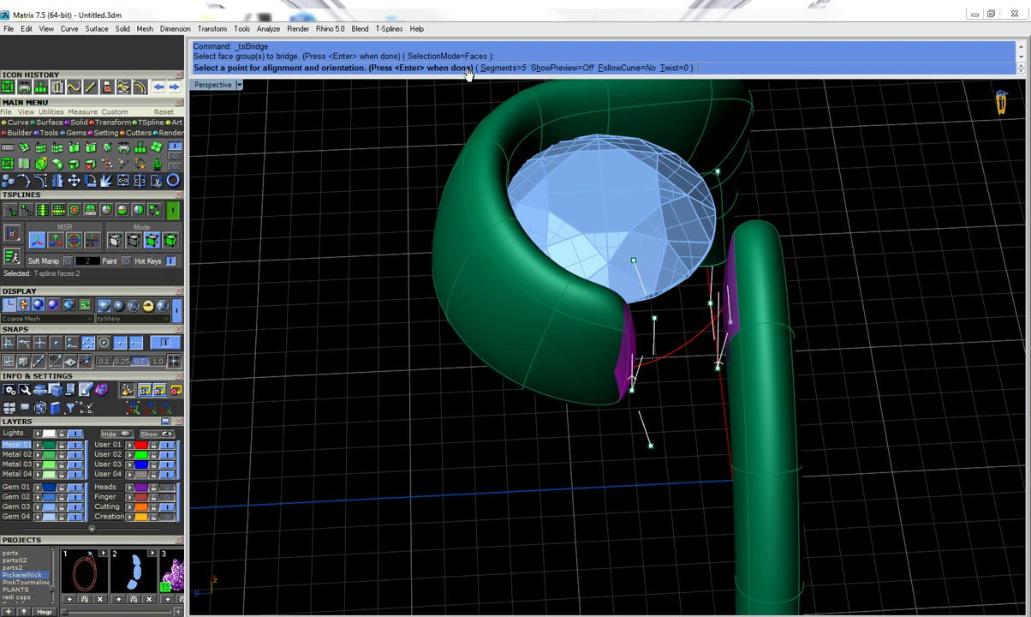
left_click(607, 67)
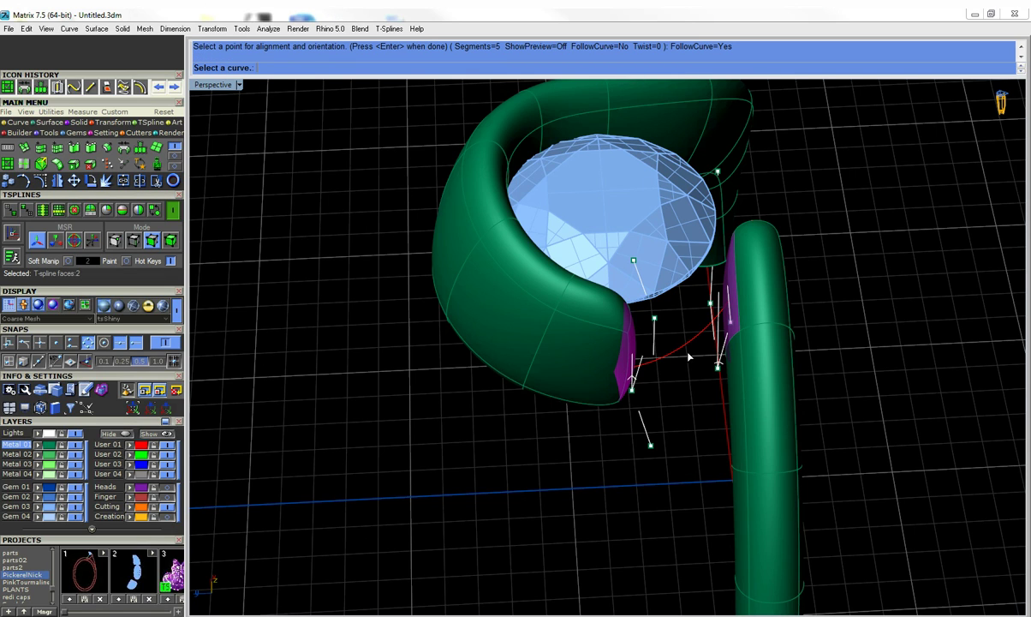
left_click(685, 353)
right_click_drag(849, 344, 642, 231)
left_click(504, 68)
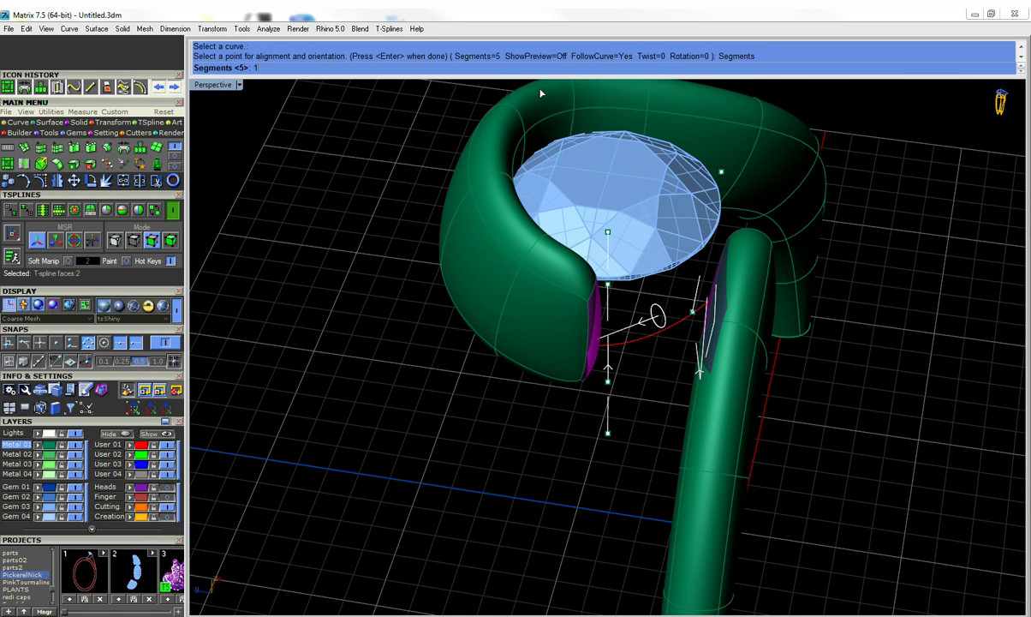
type("2")
key("Return")
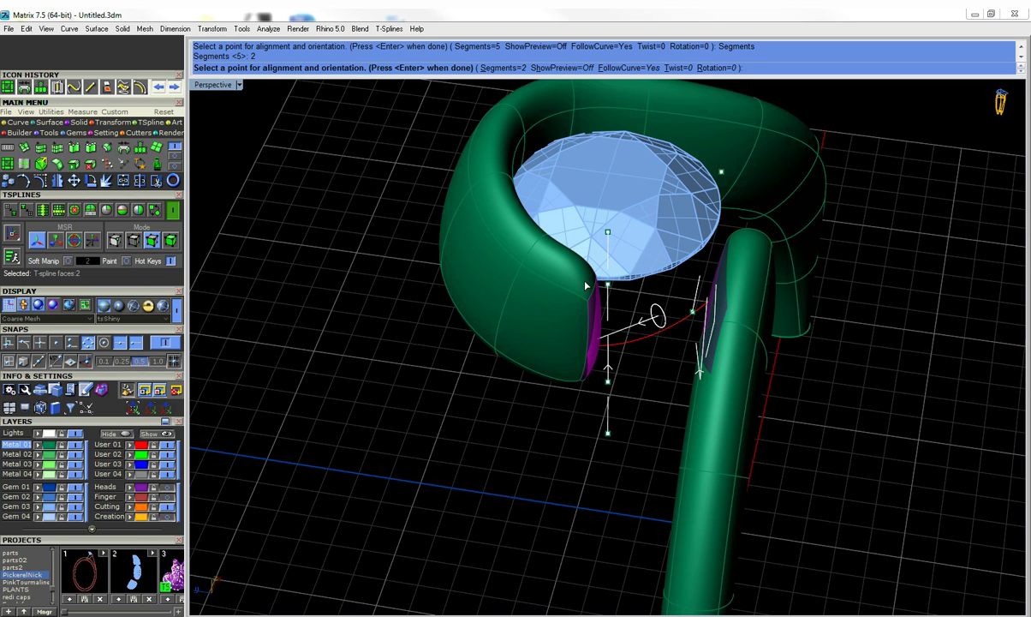
key("Return")
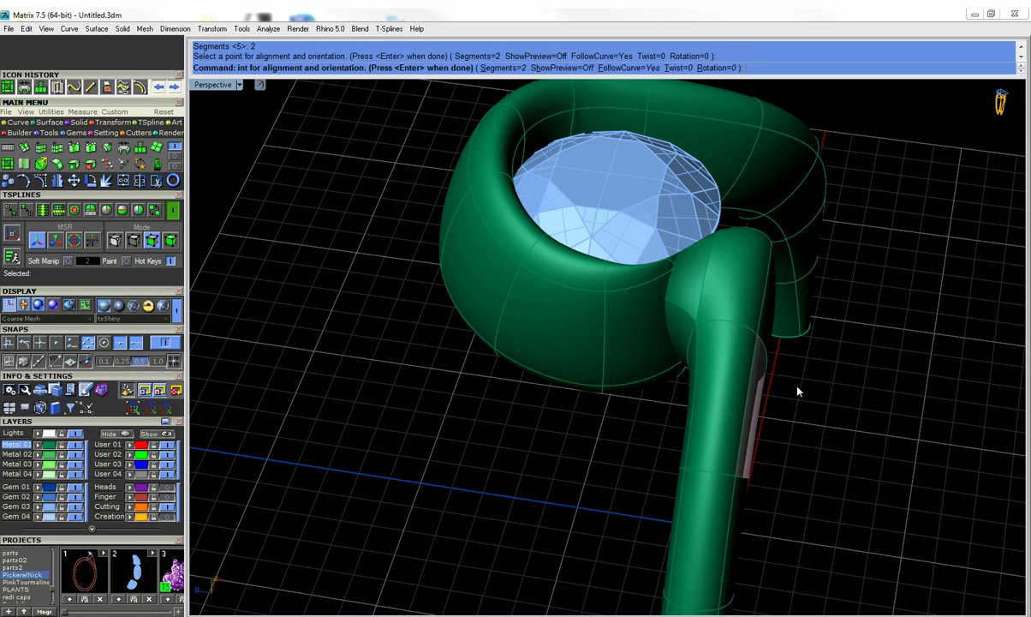
Inspect the new junction beside the gem and undo the last bridge.
right_click_drag(797, 392, 750, 438)
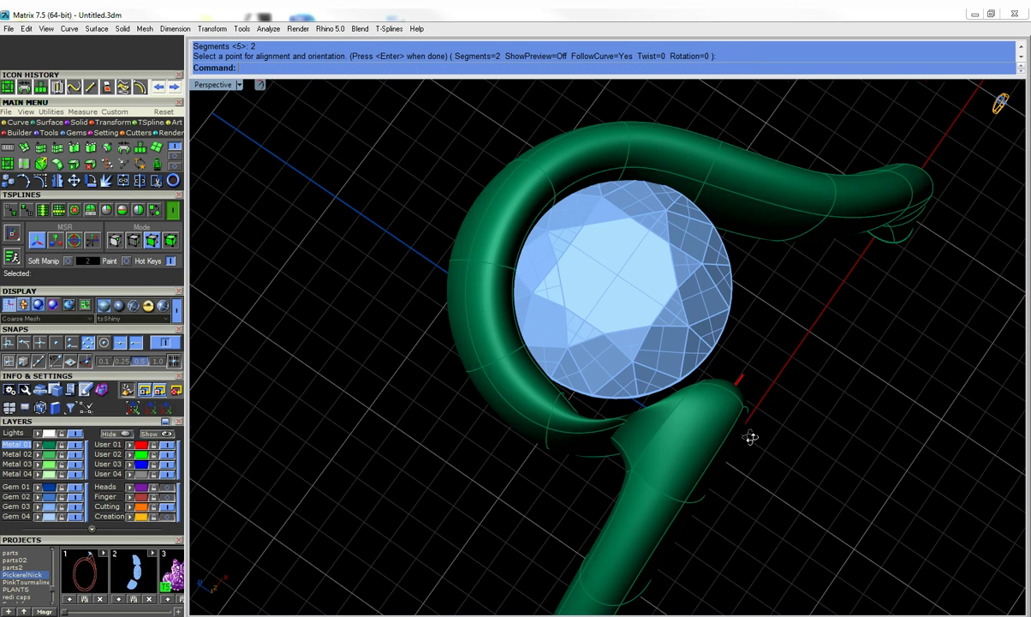
left_click(156, 91)
right_click_drag(642, 444, 664, 427)
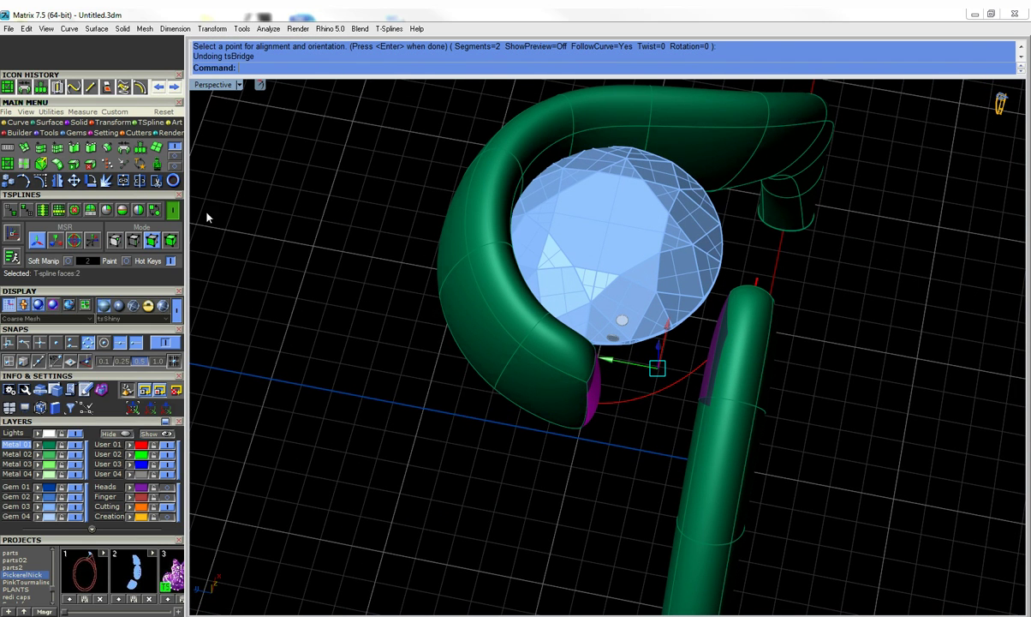
Bridge the gem-side tube end to the shank face with 2 segments along the short curve, setting matching lower-corner alignment points.
left_click(139, 147)
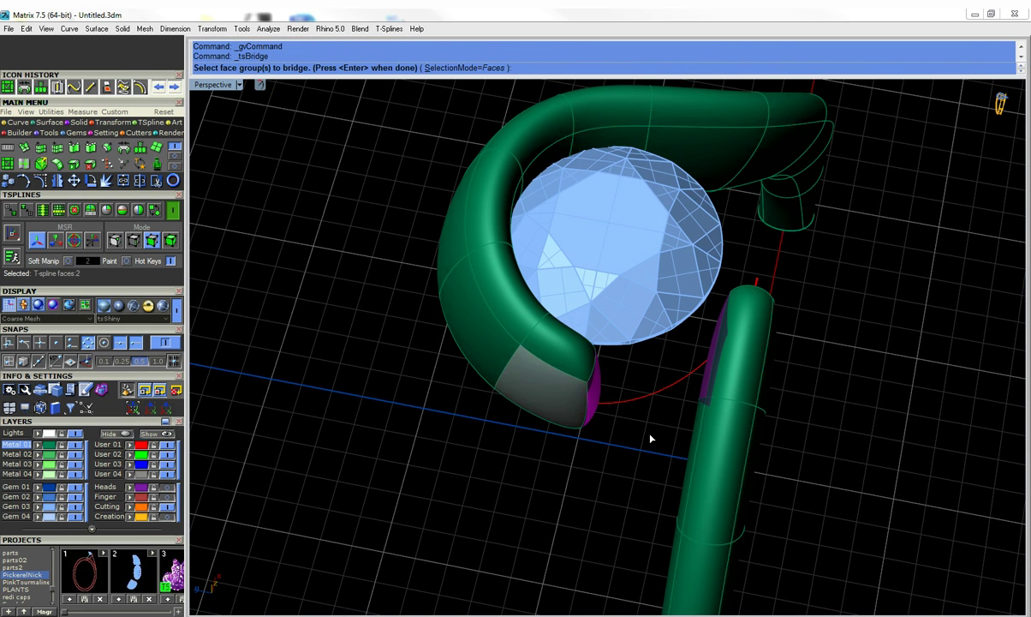
key("Return")
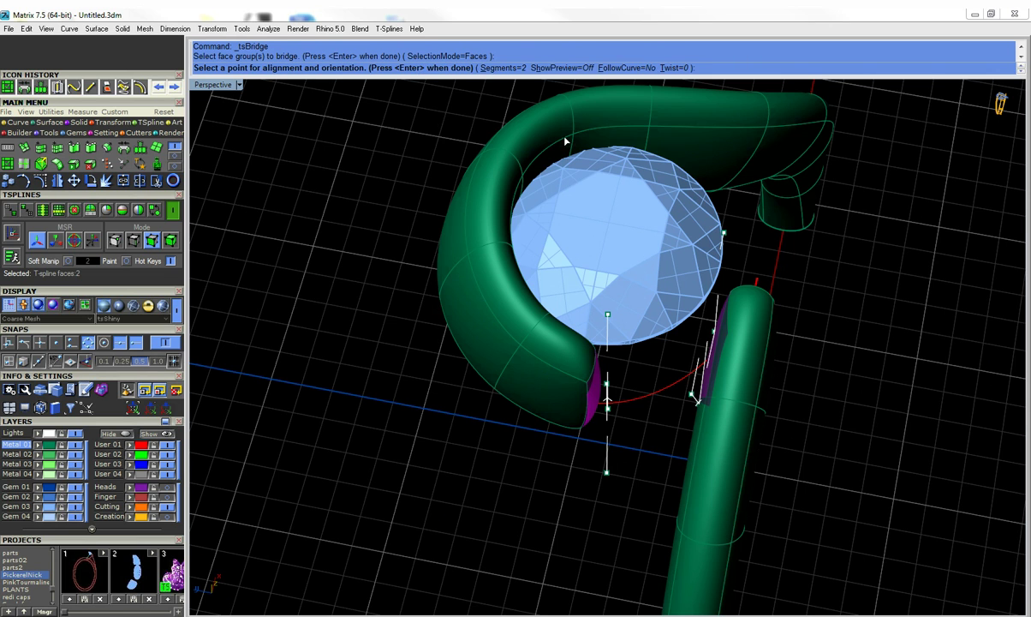
right_click_drag(709, 439, 750, 371)
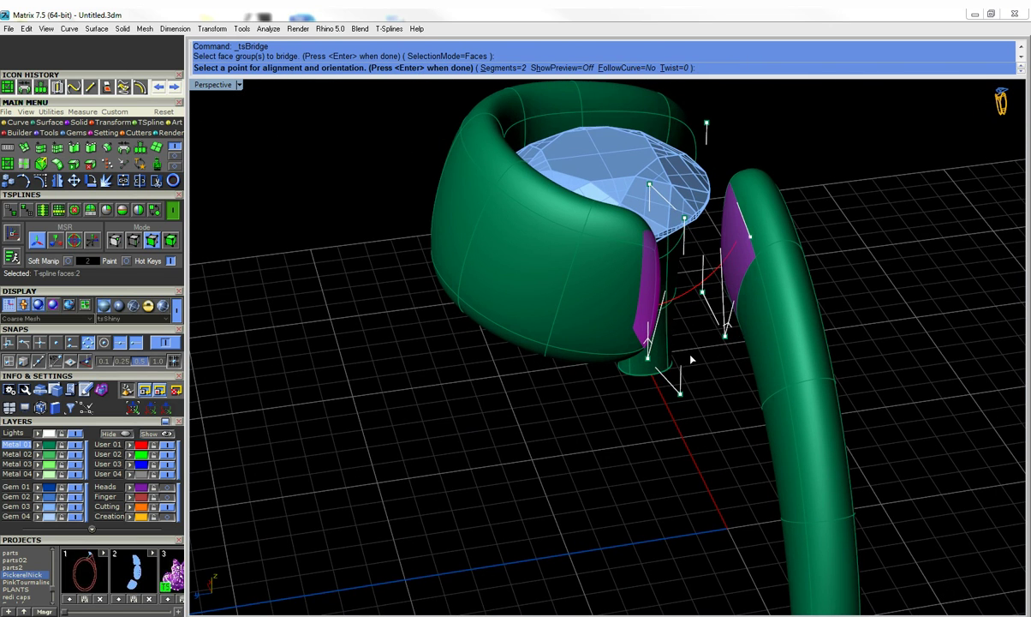
scroll(690, 357, "up", 5)
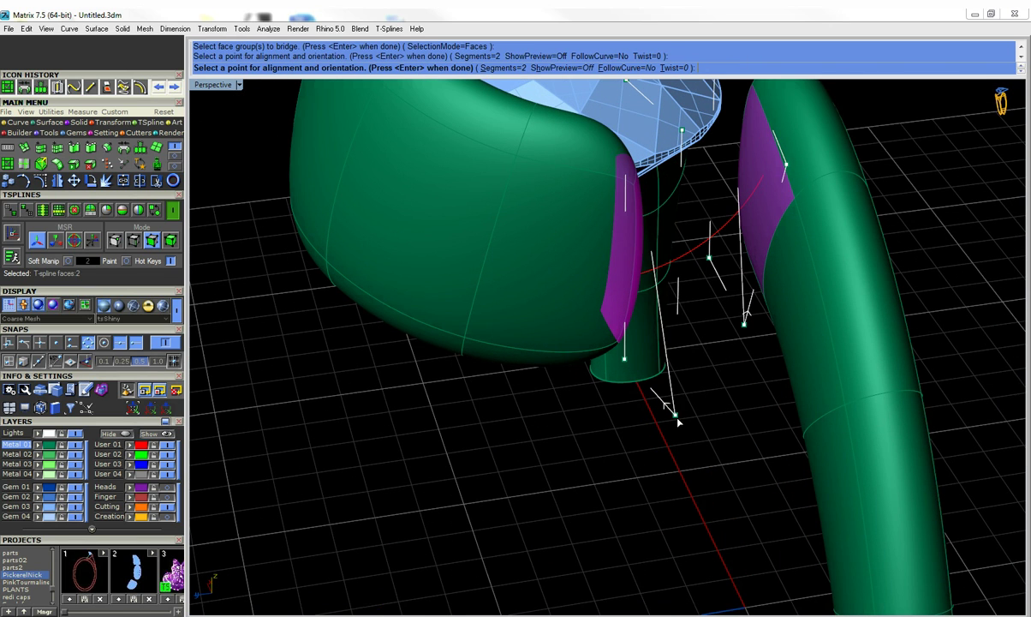
mouse_move(636, 392)
right_mouse_down()
mouse_move(646, 440)
mouse_move(641, 412)
right_mouse_up()
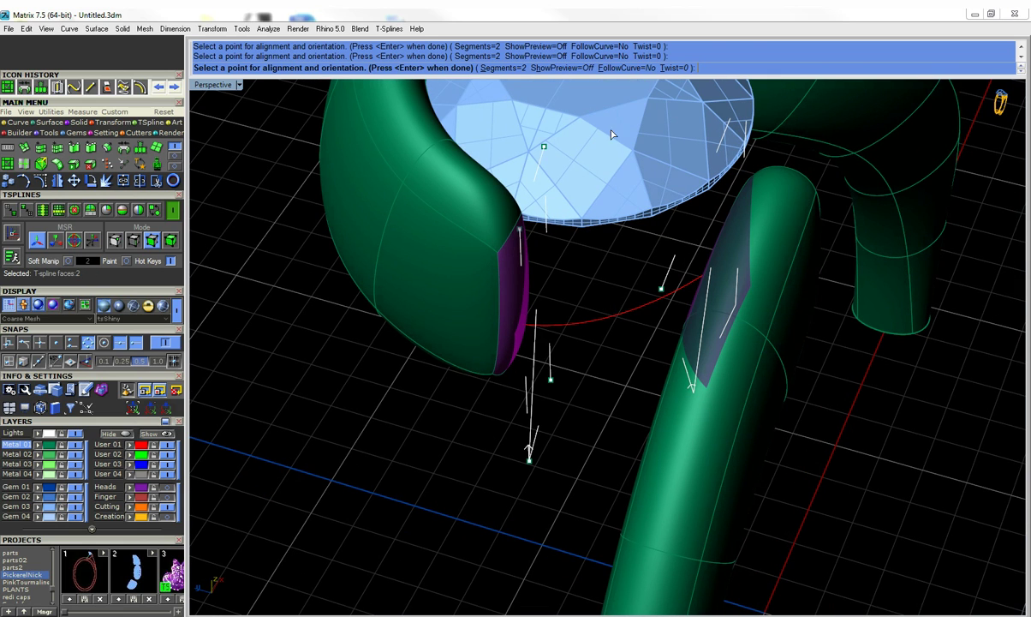
left_click(626, 68)
left_click(600, 326)
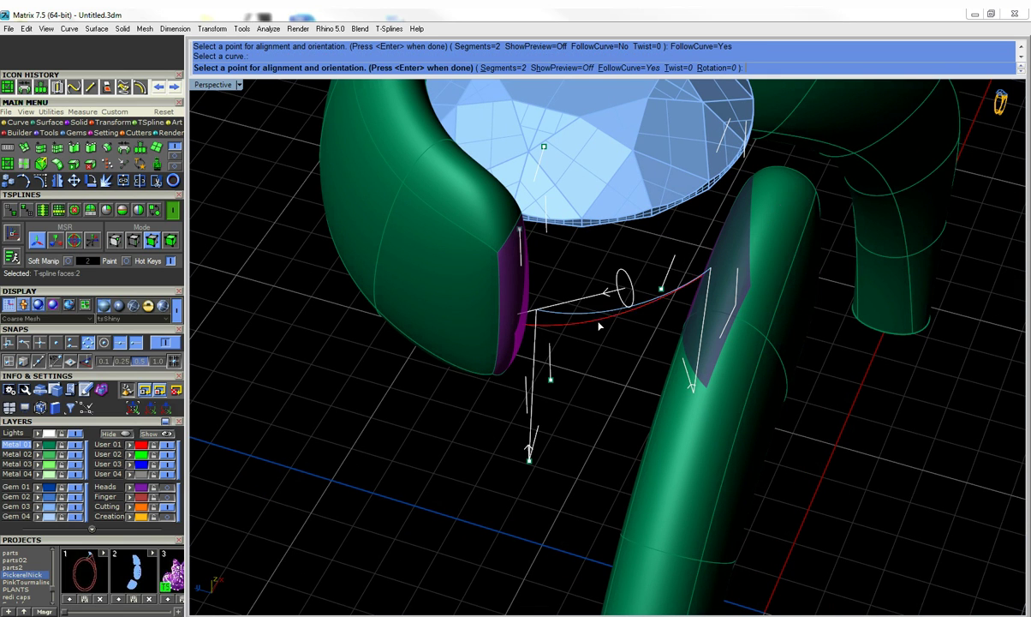
right_click(617, 349)
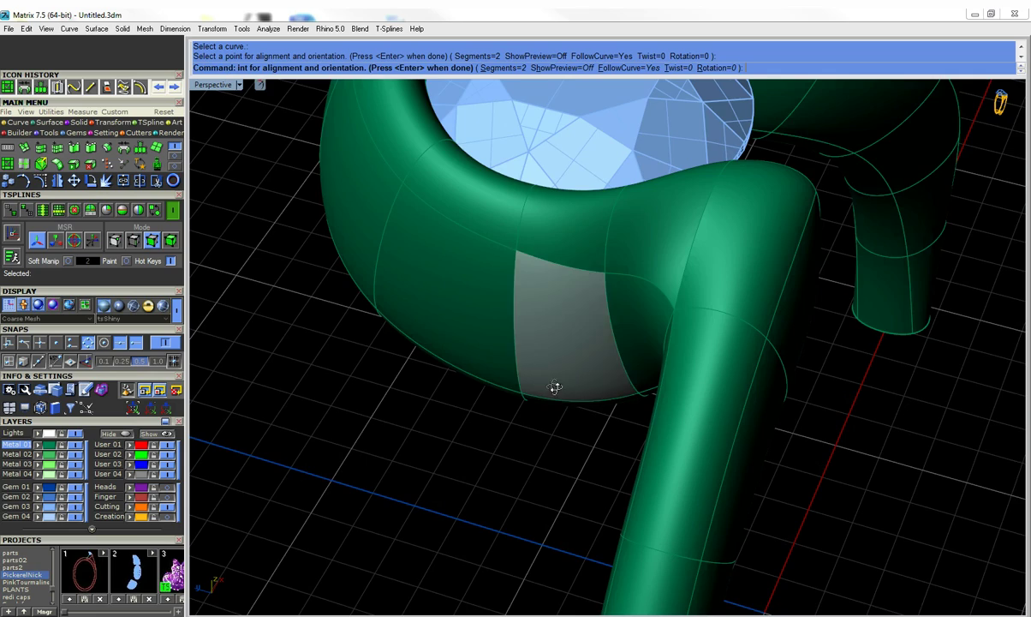
right_click_drag(555, 386, 520, 410)
scroll(520, 409, "down", 4)
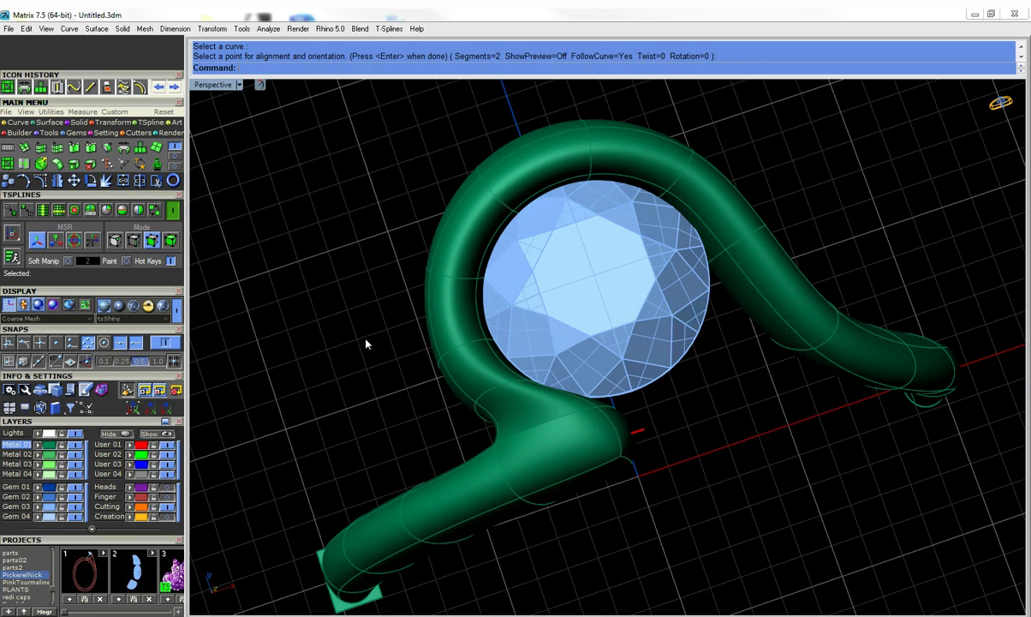
Examine the control vertices where the gem wrap joins the shank, from above, the side and below.
left_click(115, 240)
right_click_drag(432, 401, 624, 439)
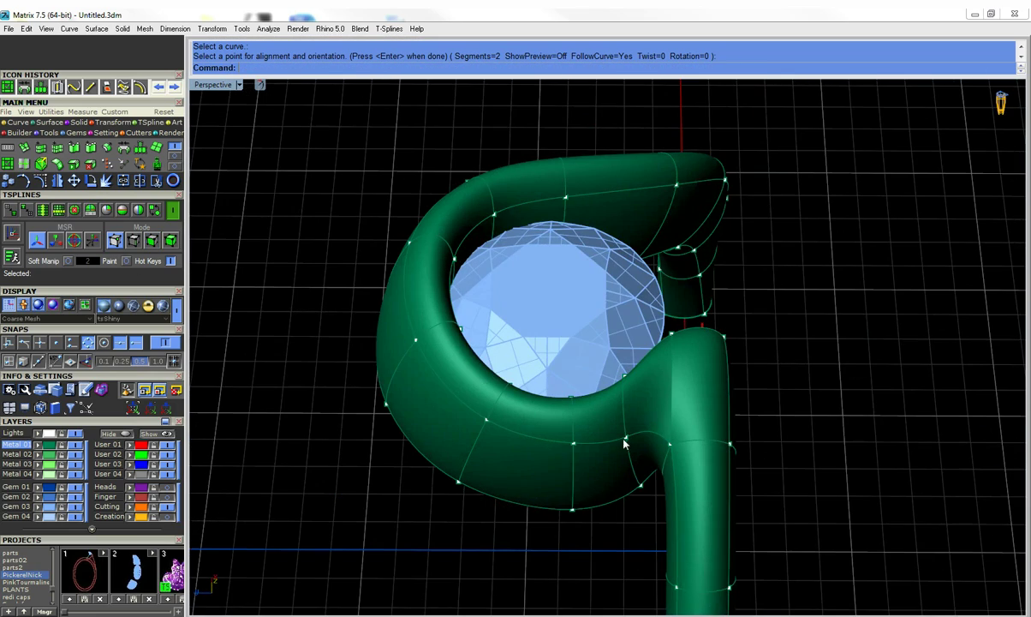
right_click_drag(649, 474, 679, 452)
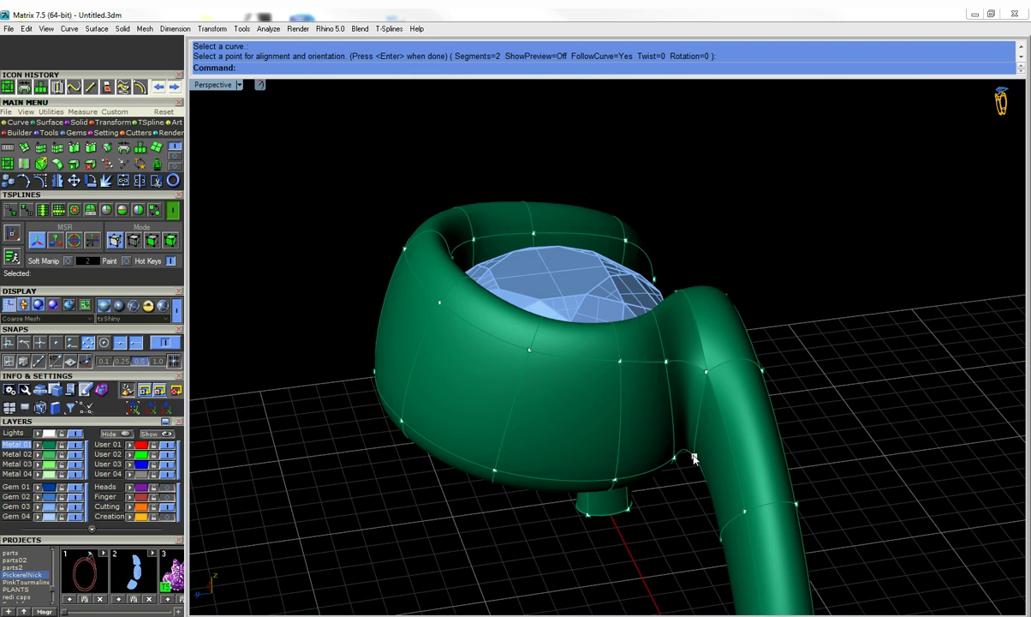
right_click_drag(689, 491, 686, 400)
left_click(686, 399)
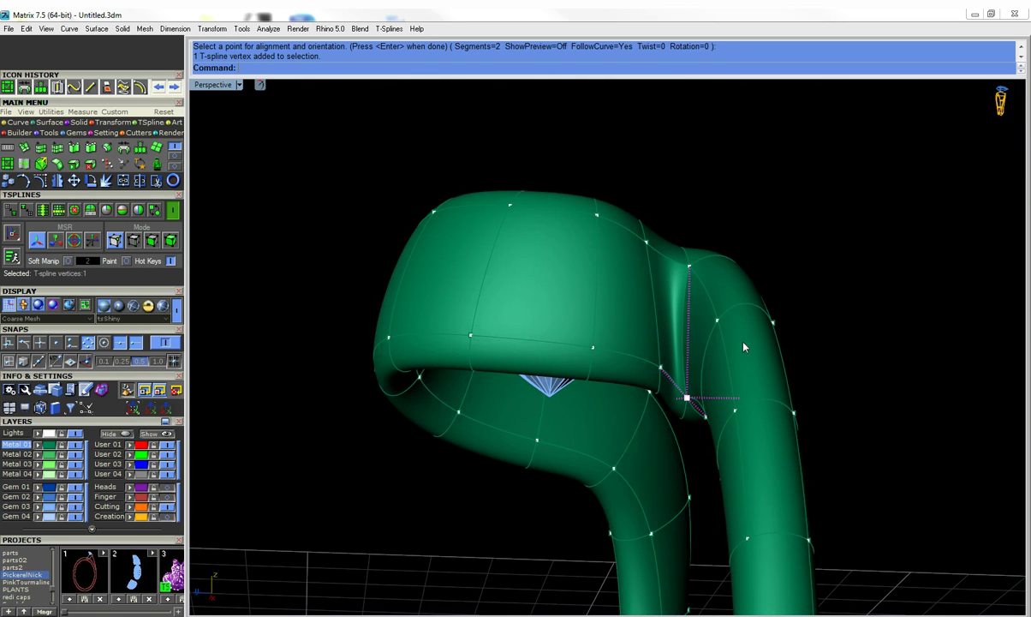
right_click_drag(743, 345, 567, 452)
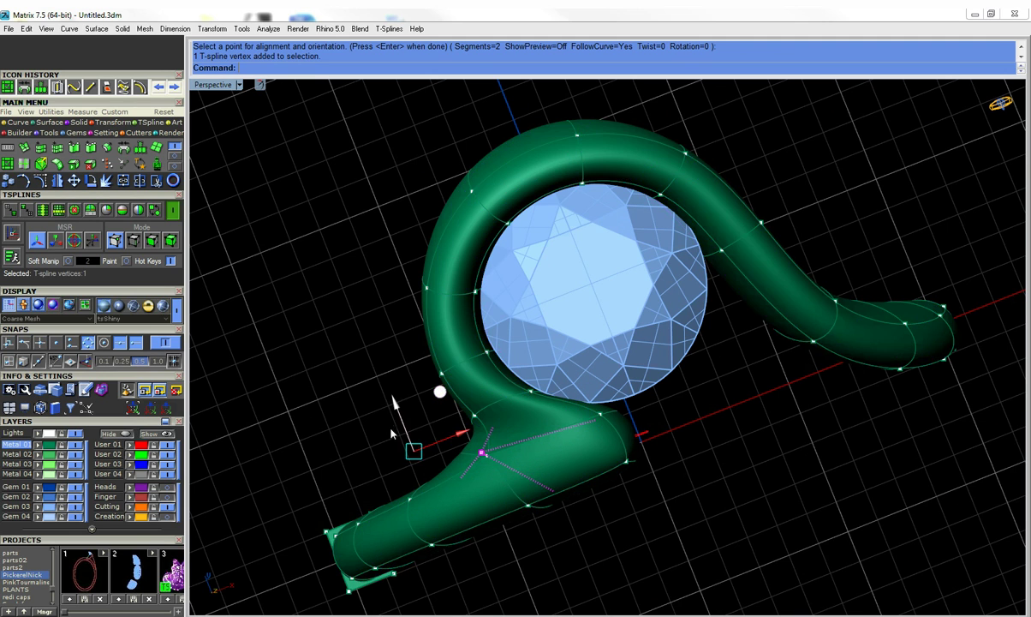
right_click_drag(377, 375, 310, 345)
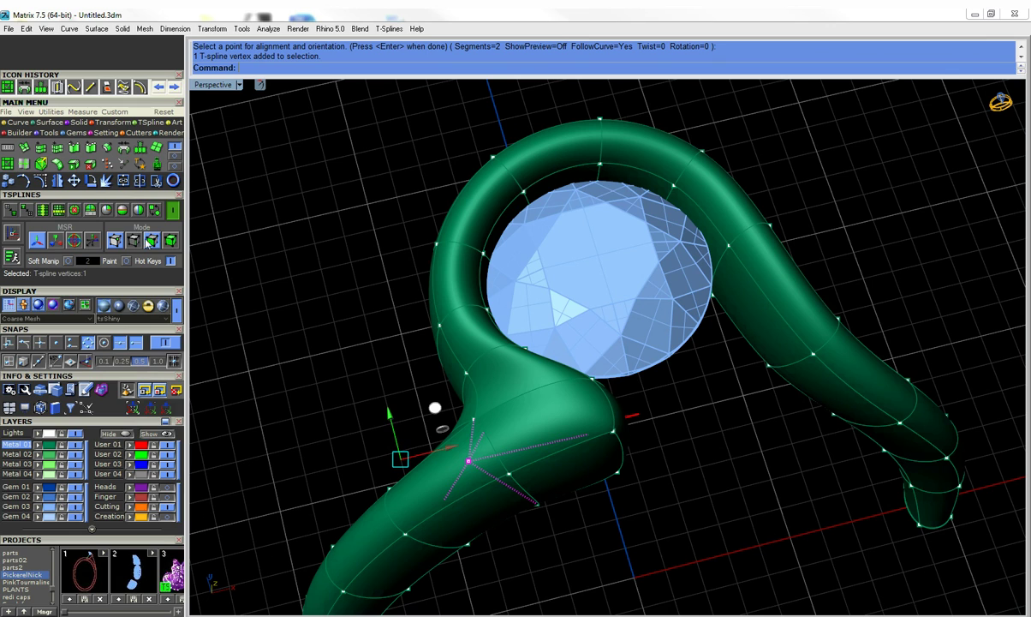
key("Escape")
Insert a simple edge through the middle of the face loop running along the outer top of the band.
right_click_drag(589, 447, 738, 443)
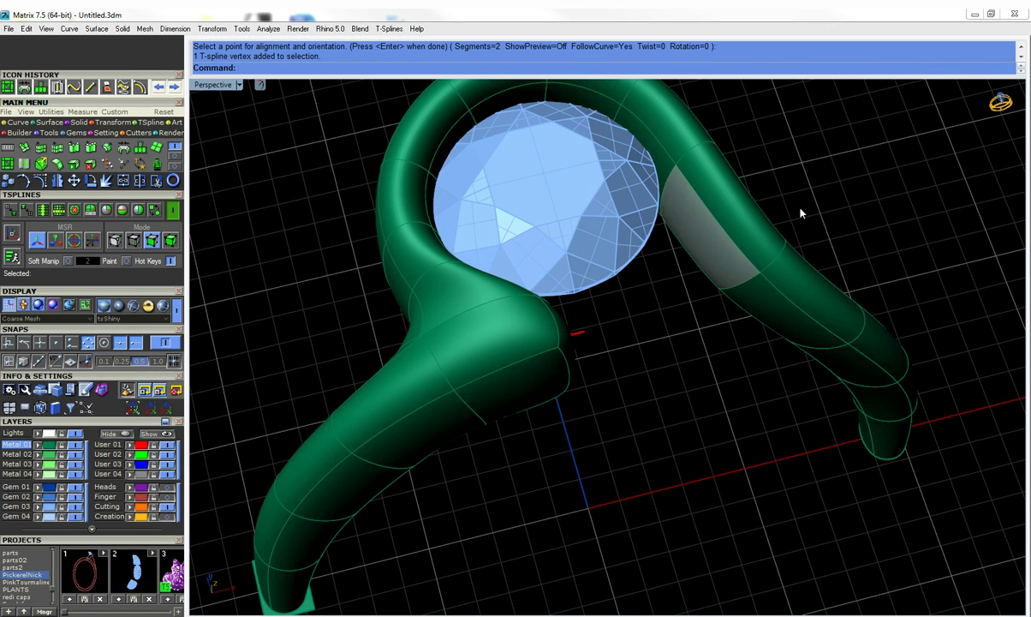
left_click(781, 276)
double_click(753, 248, "shift")
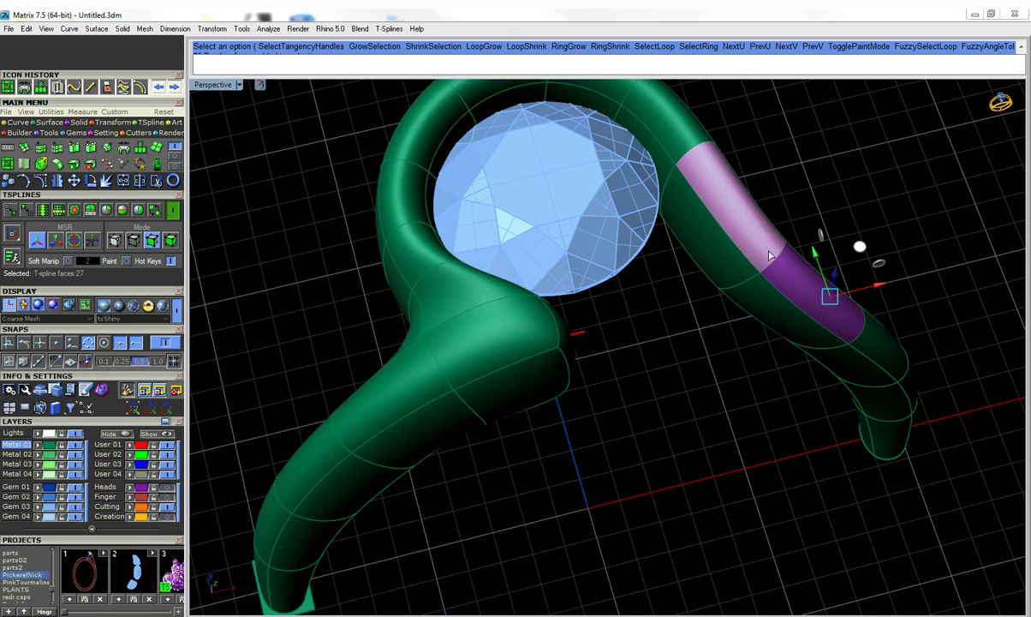
left_click(41, 146)
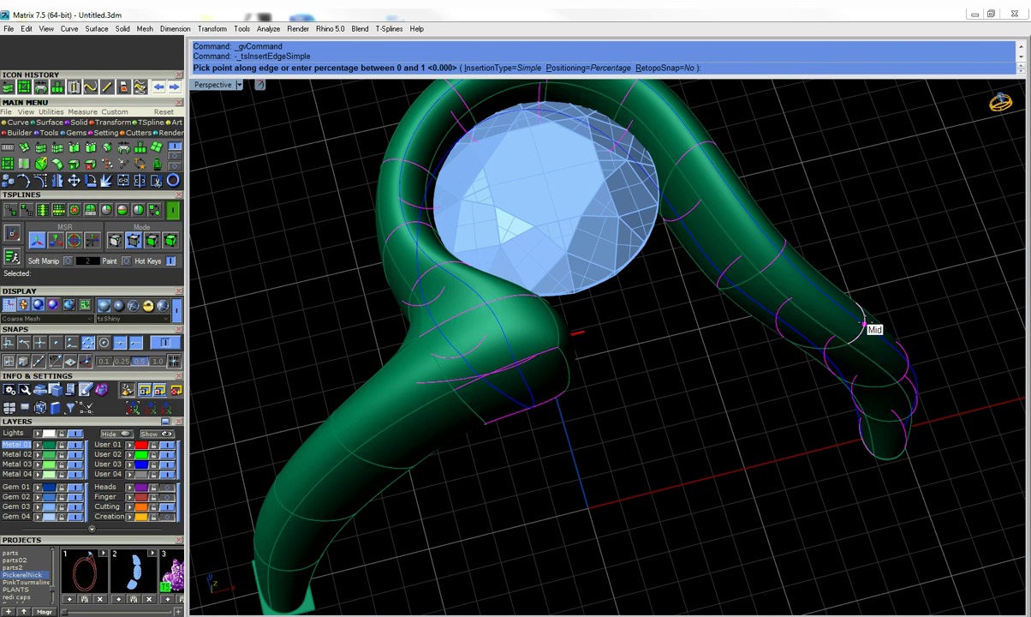
left_click(860, 321)
right_click_drag(775, 360, 724, 383)
scroll(724, 383, "down", 5)
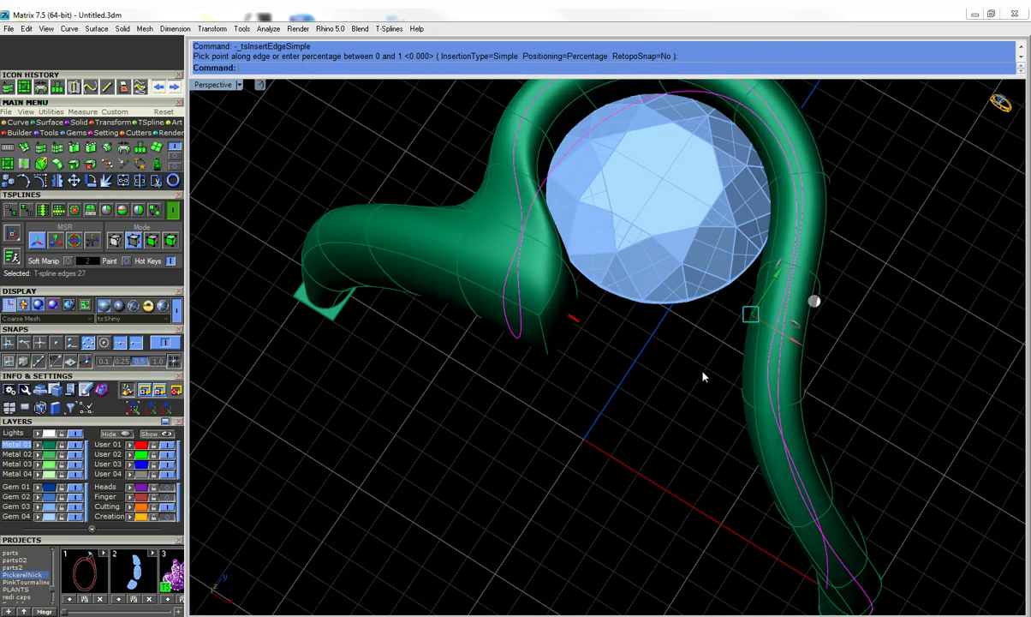
key("Escape")
Insert a simple edge through the middle of the face loop running along the band's inner side, from foot to foot.
right_click_drag(637, 452, 687, 467)
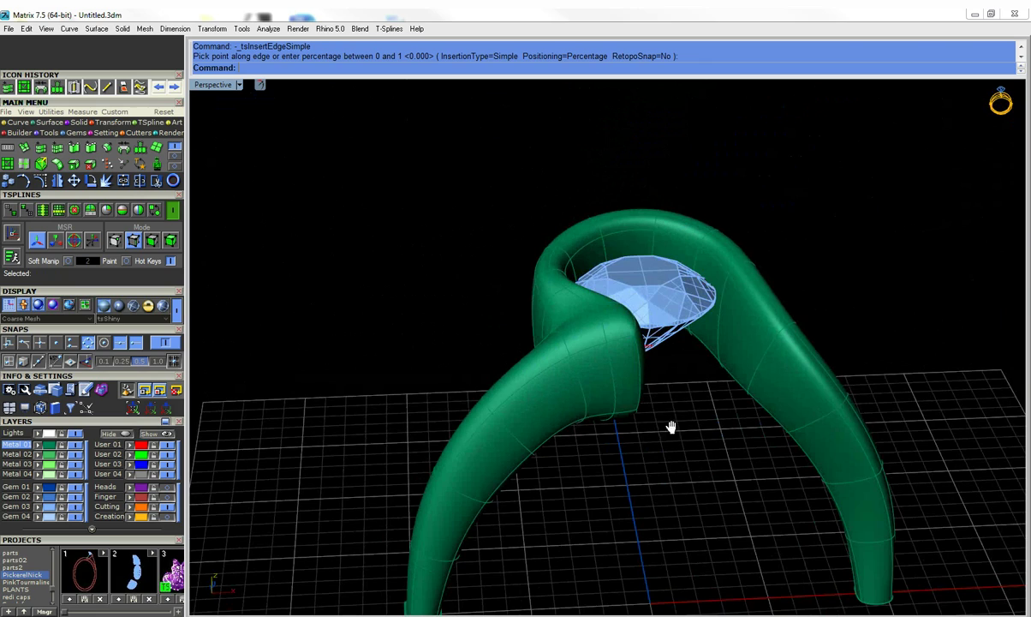
right_click_drag(671, 427, 804, 353)
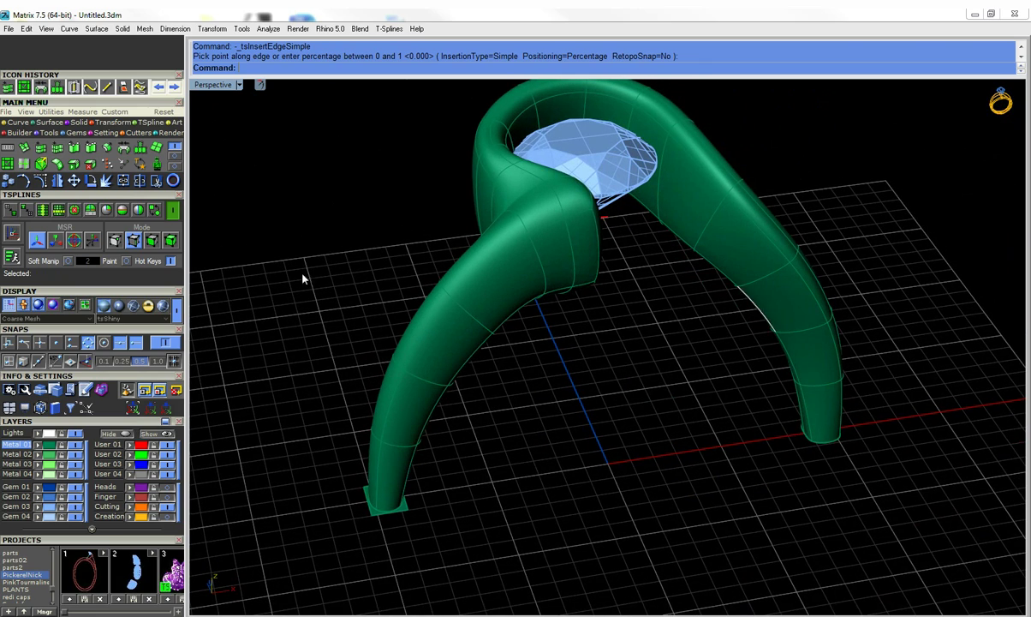
left_click(767, 293)
double_click(744, 261)
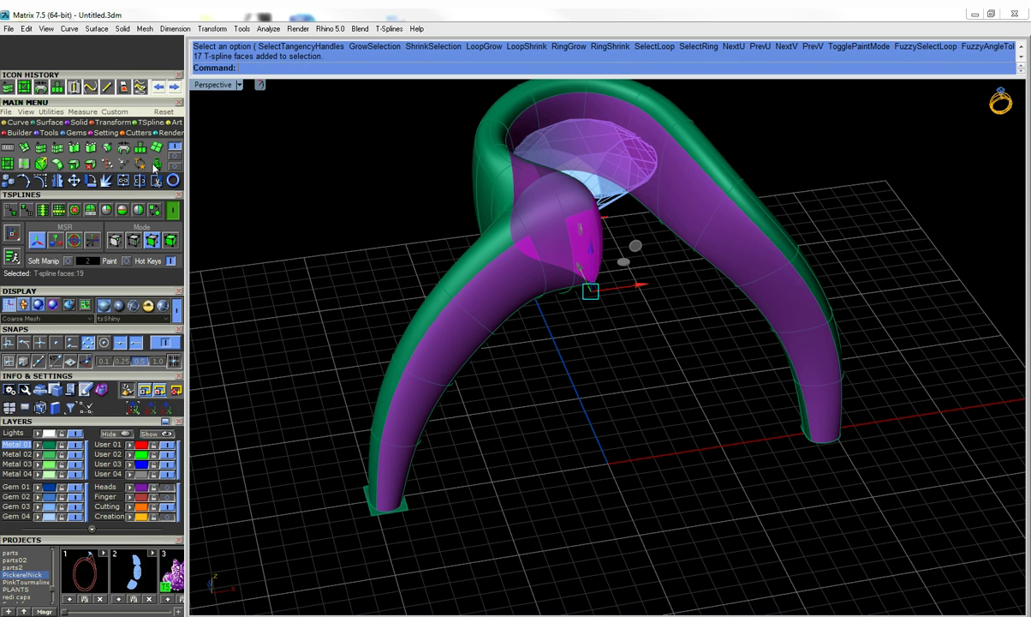
left_click(42, 147)
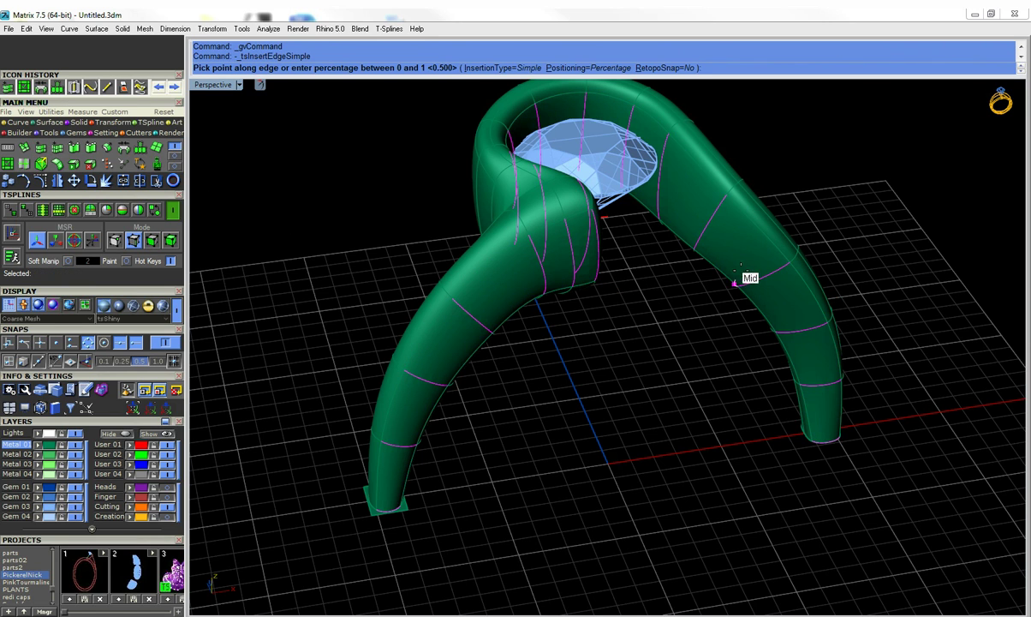
left_click(734, 283)
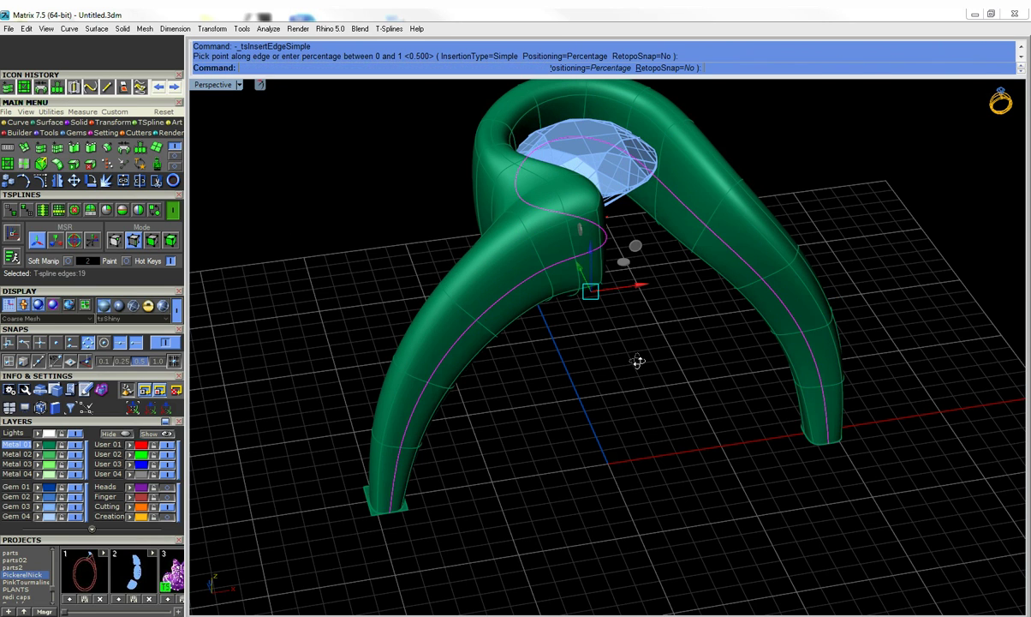
Lower the upper faces of the tube wrapping around the gem slightly along the vertical axis, from near the shank junction to the far side.
right_click_drag(638, 362, 634, 296)
left_click(117, 241)
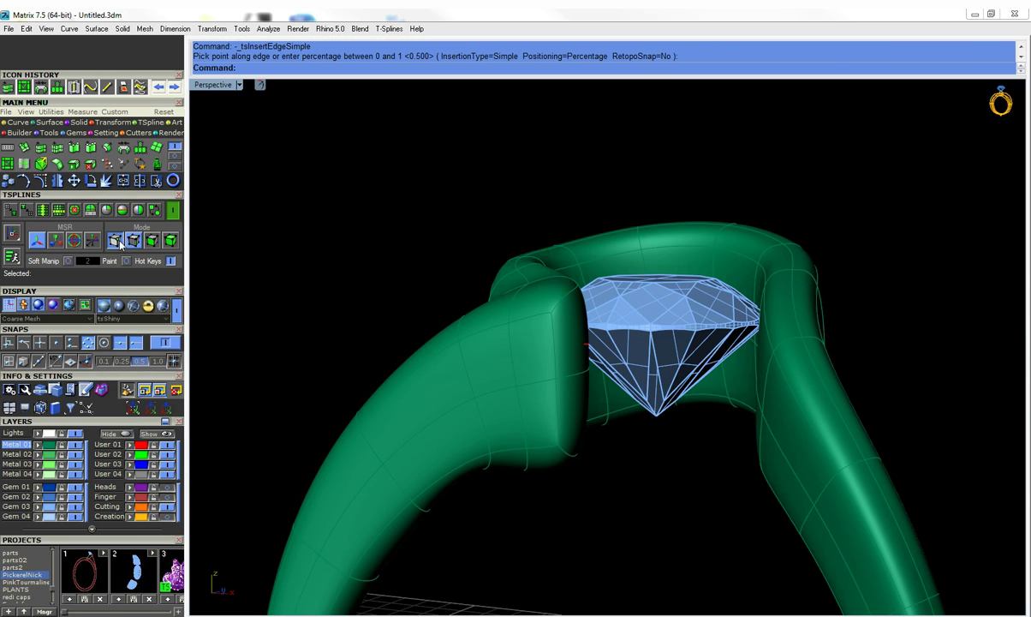
right_click_drag(196, 243, 605, 221)
left_click(562, 210)
left_click(561, 211, "shift")
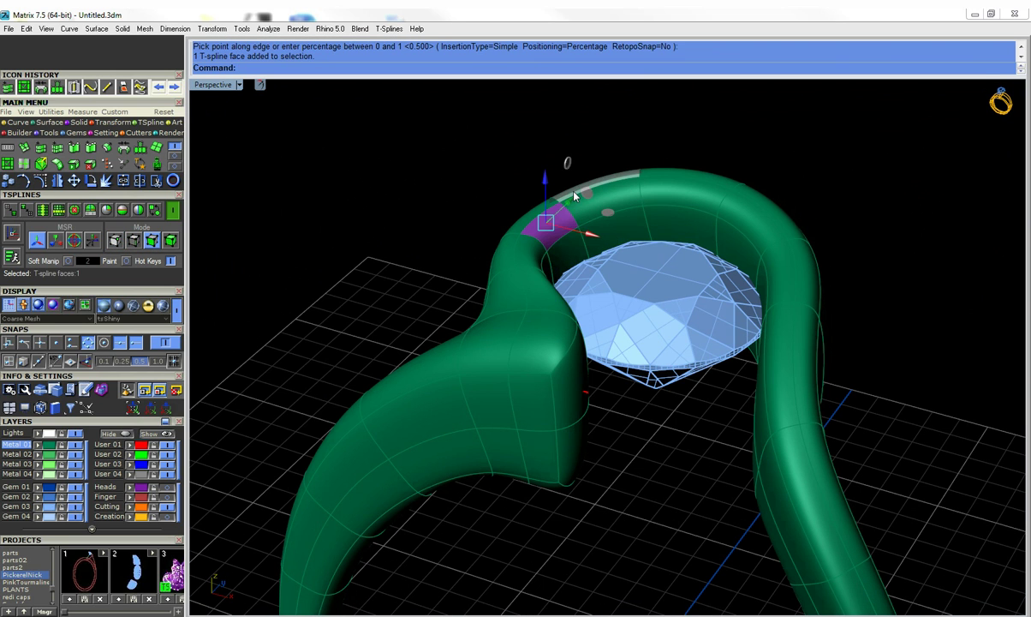
left_click(524, 224, "shift")
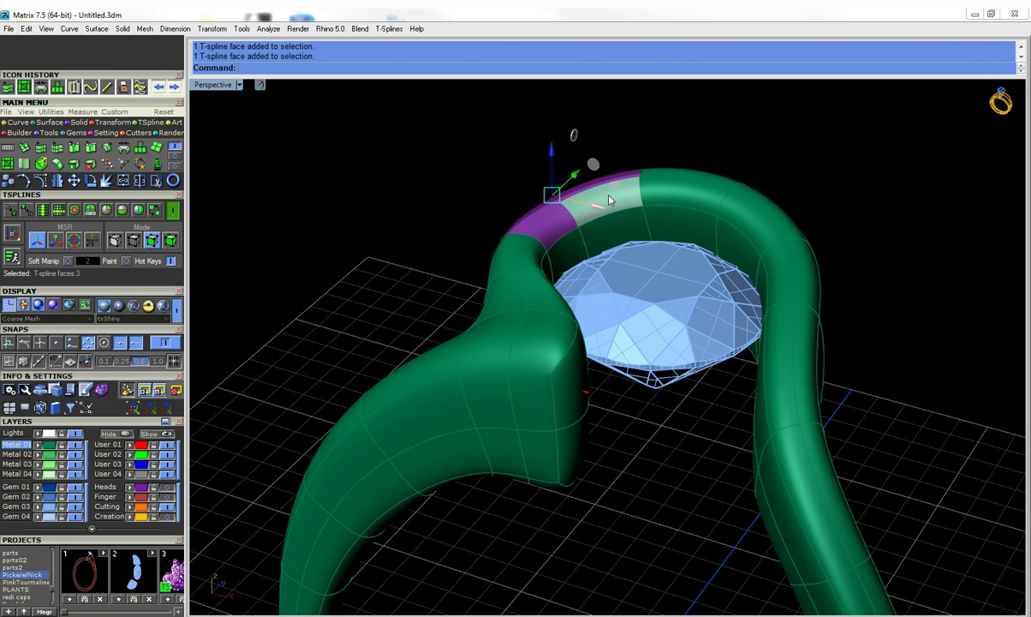
left_click(617, 177, "shift")
left_click(695, 177, "shift")
left_click(715, 175, "shift")
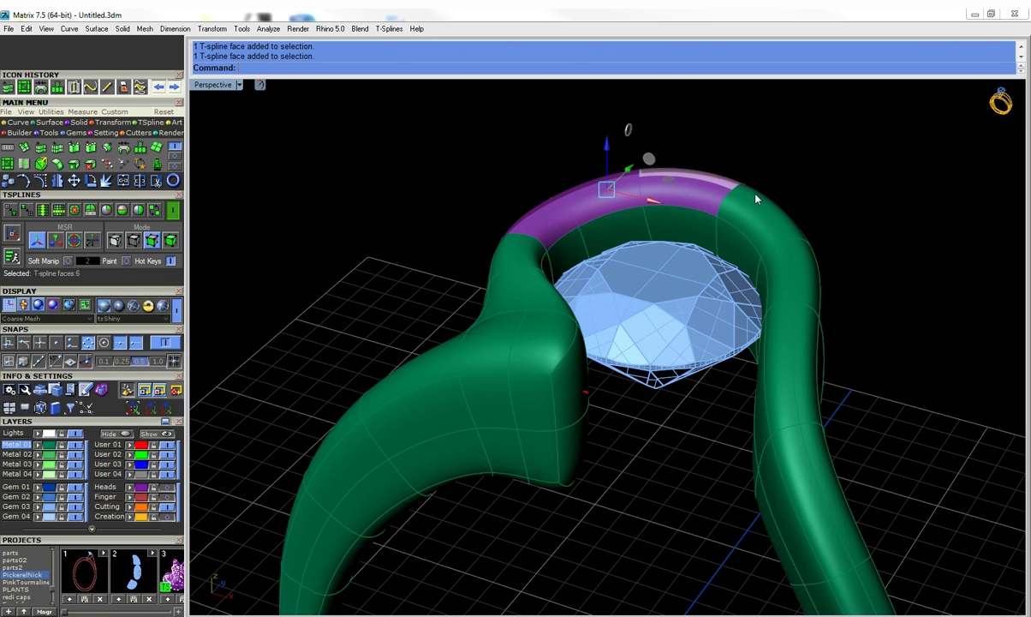
left_click(758, 210, "shift")
left_click(781, 273, "shift")
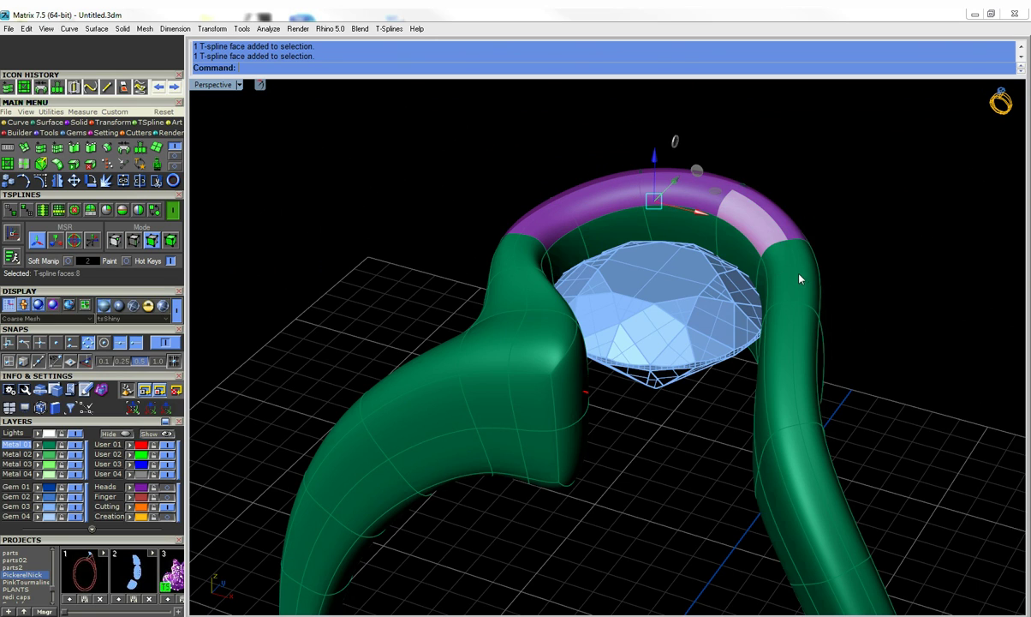
left_click(801, 275, "shift")
left_click(812, 299, "shift")
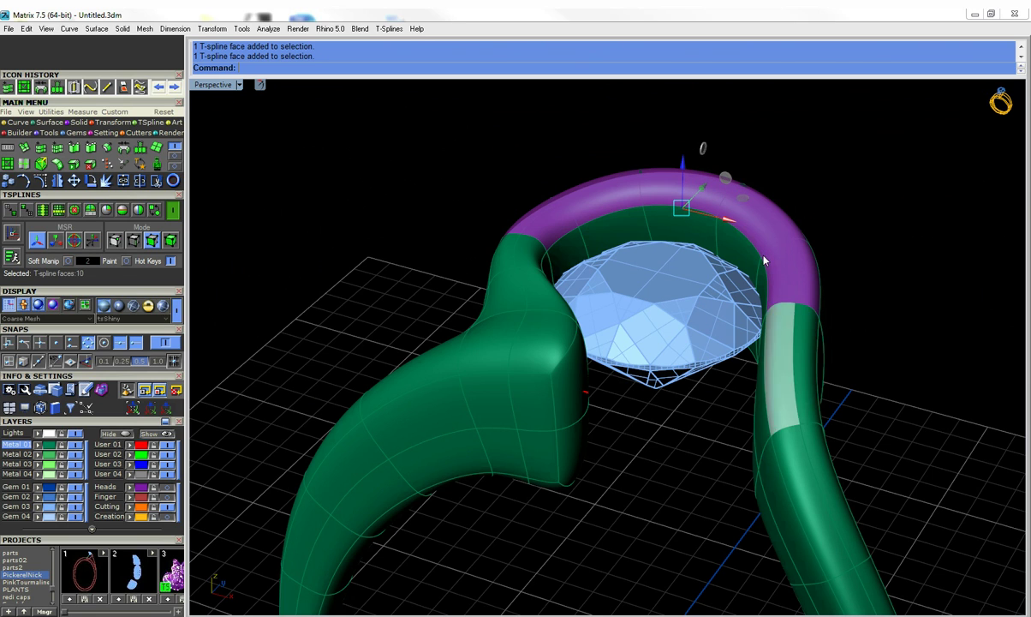
left_click_drag(683, 165, 684, 182)
key("Escape")
Lower the single inner control vertex of the gem wrap, where it curves into the shank junction, along the vertical axis.
right_click_drag(836, 253, 611, 251)
left_click(115, 240)
scroll(603, 247, "up", 4)
left_click(597, 259)
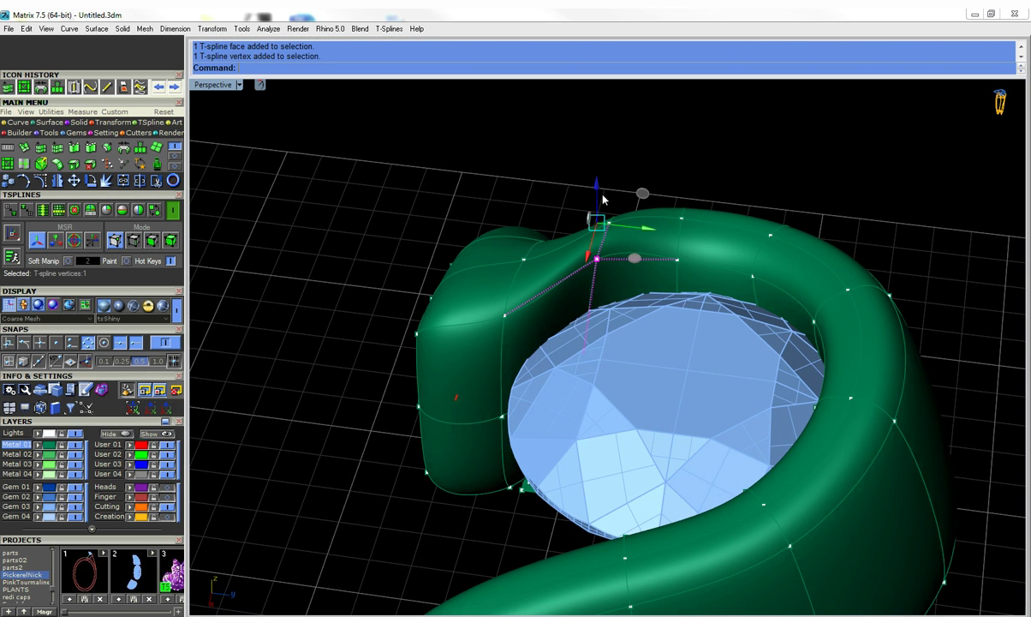
left_click_drag(597, 184, 574, 216)
left_click(589, 171)
right_click_drag(590, 171, 583, 267)
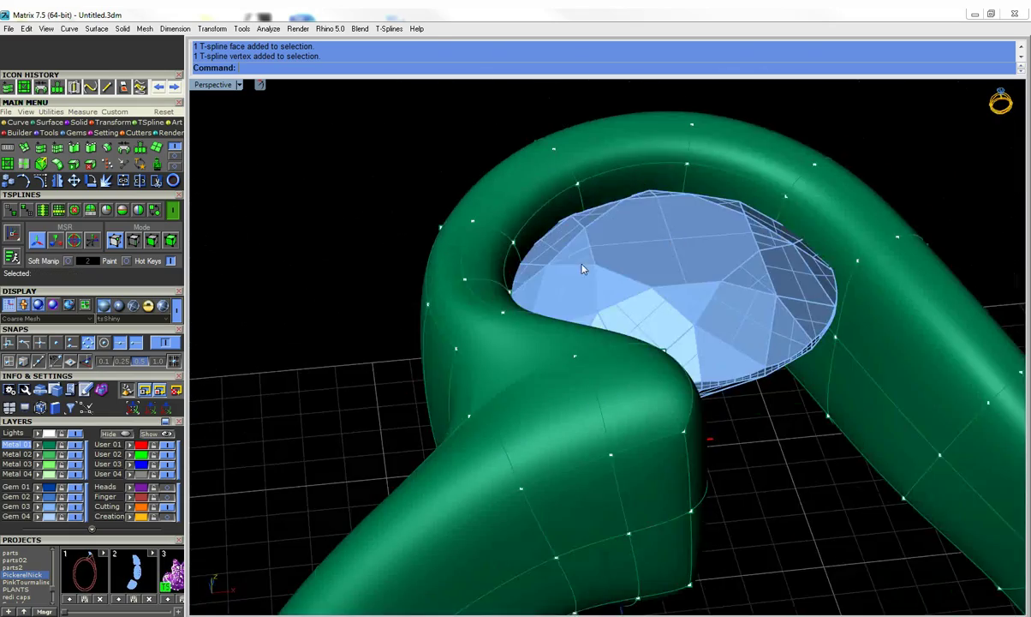
scroll(578, 262, "down", 4)
right_click_drag(531, 354, 603, 411)
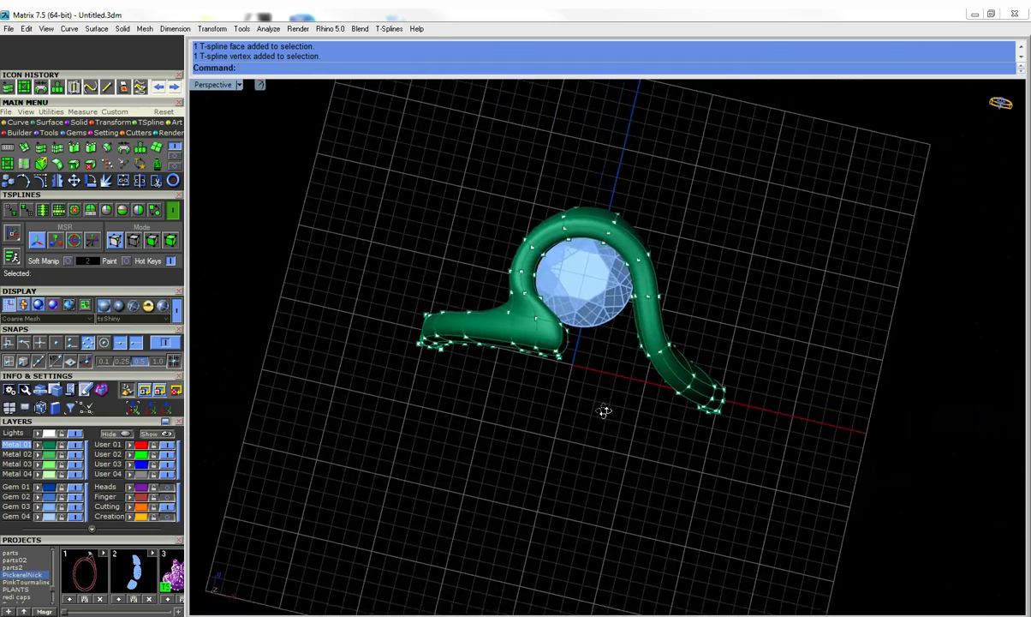
right_click_drag(675, 351, 588, 403)
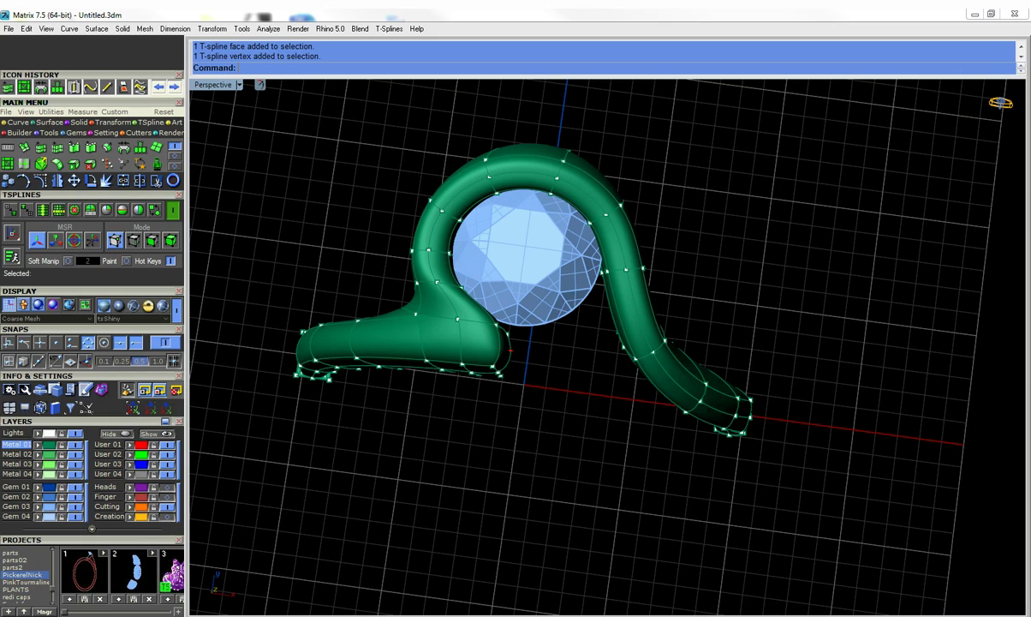